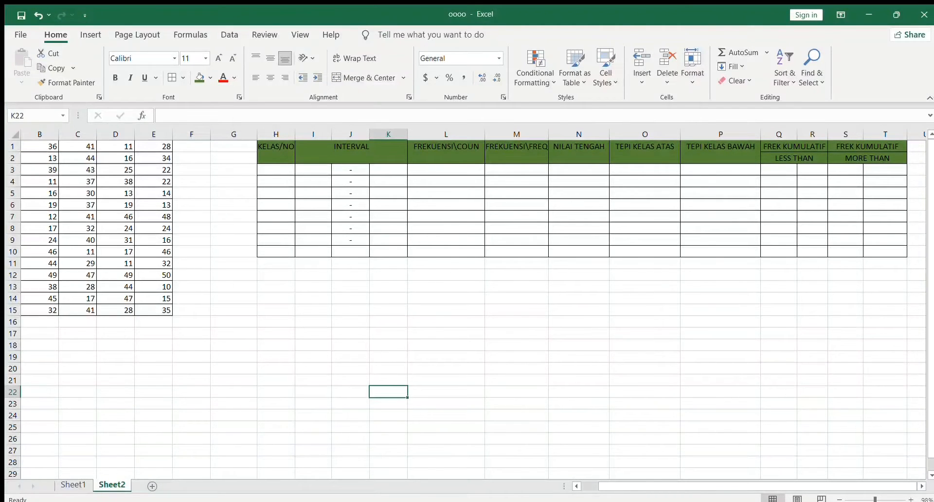
Label cell F1 as N and count the values of B1:E15 with COUNT in G1
click(192, 146)
text(N)
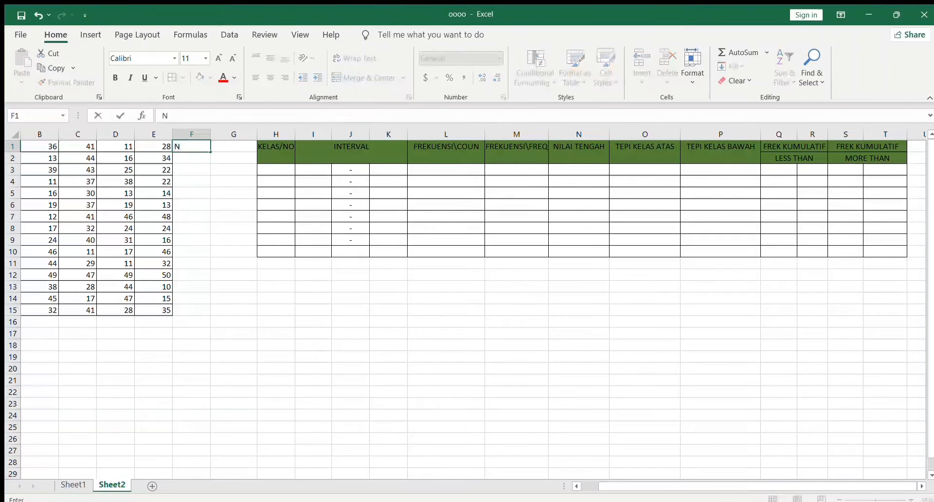
key(Tab)
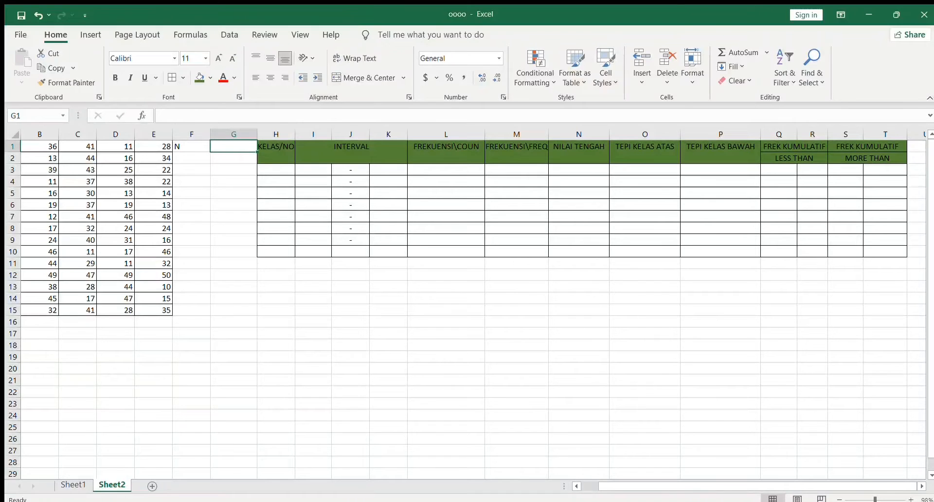
text(=COUNT)
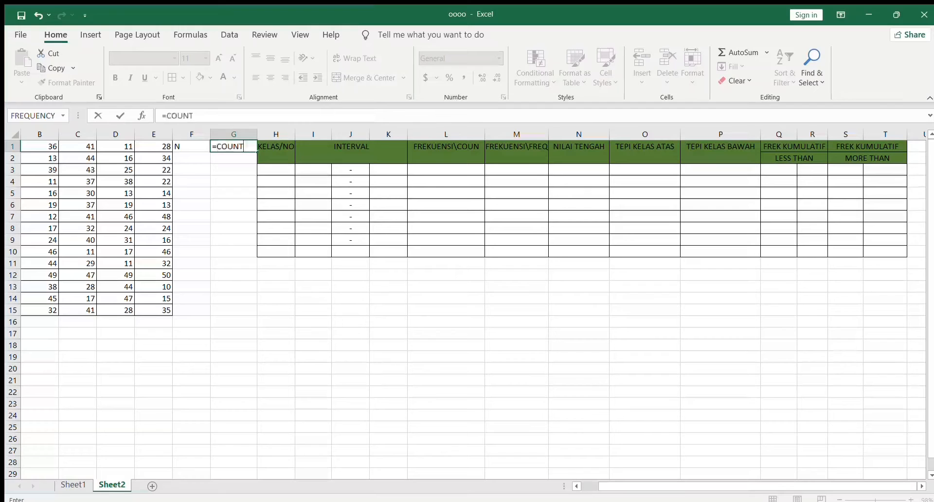
text(()
drag(40, 146, 154, 310)
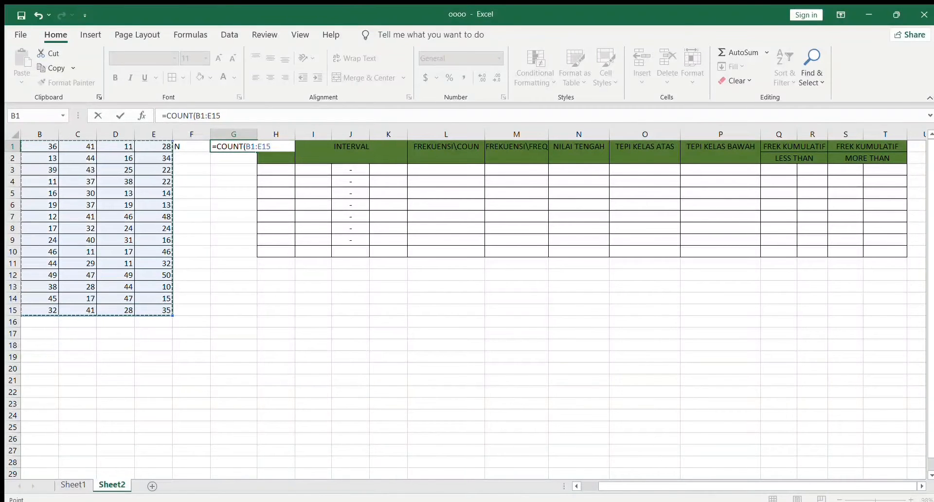
key(Return)
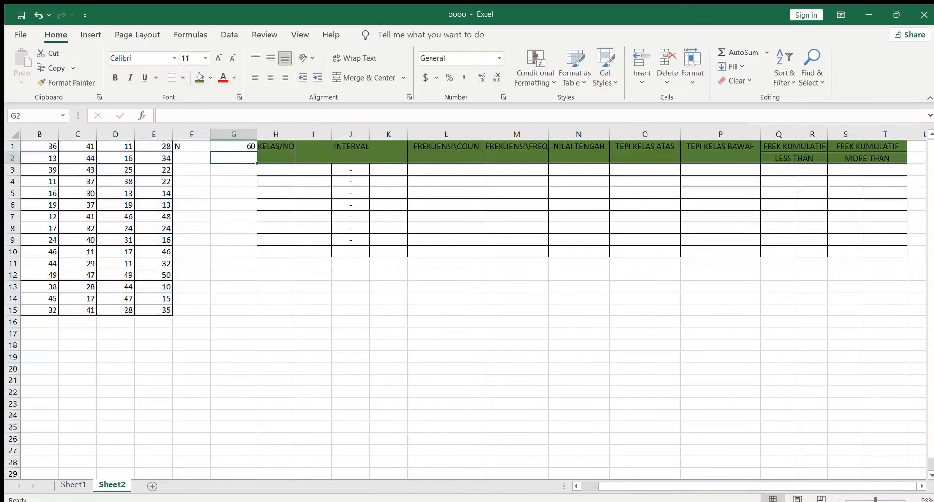
Label cell F2 as MIN and calculate the minimum of B1:E15 with the MIN function in G2
click(192, 158)
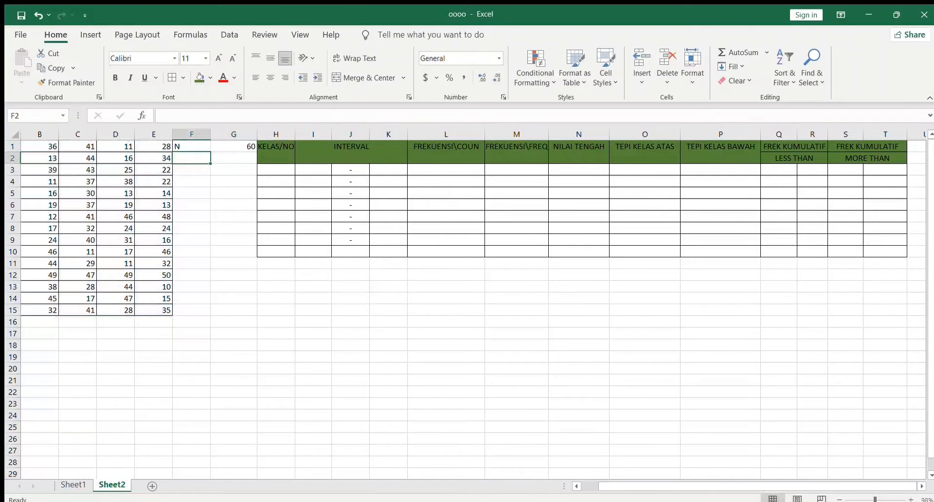
text(MIN)
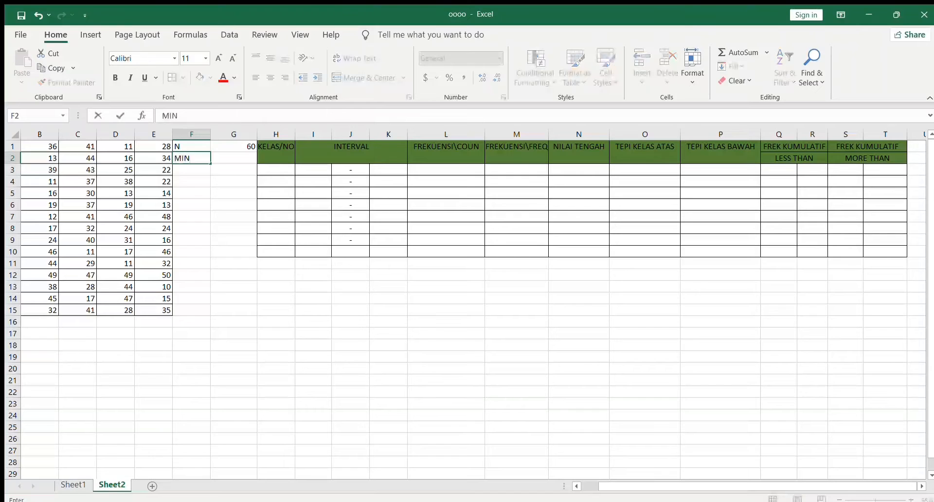
key(Tab)
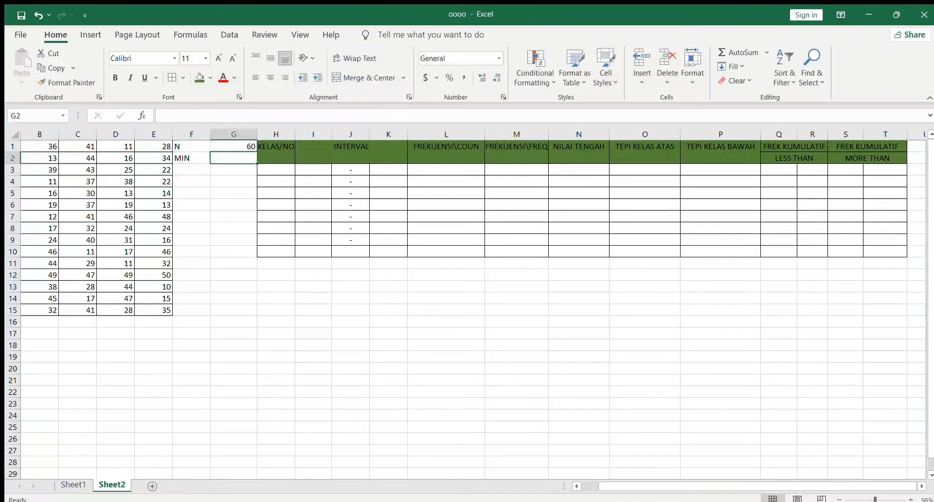
text(=MIN)
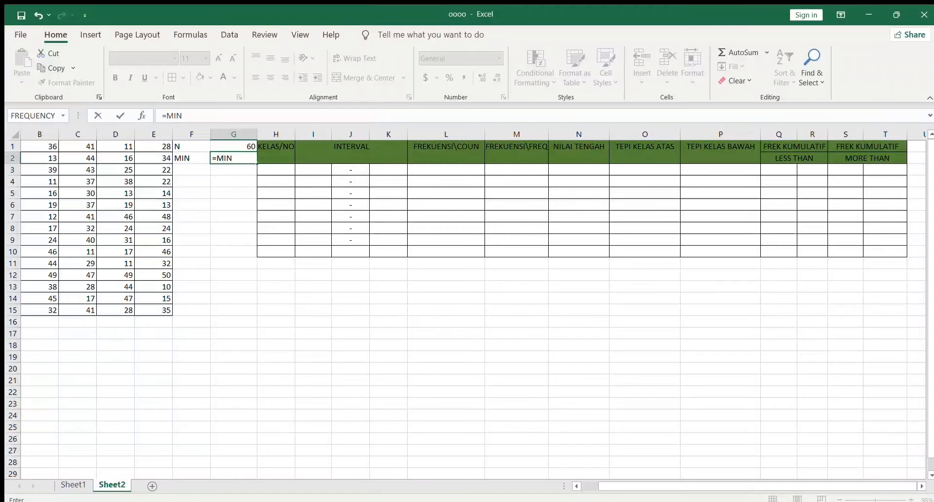
text(()
drag(40, 146, 153, 310)
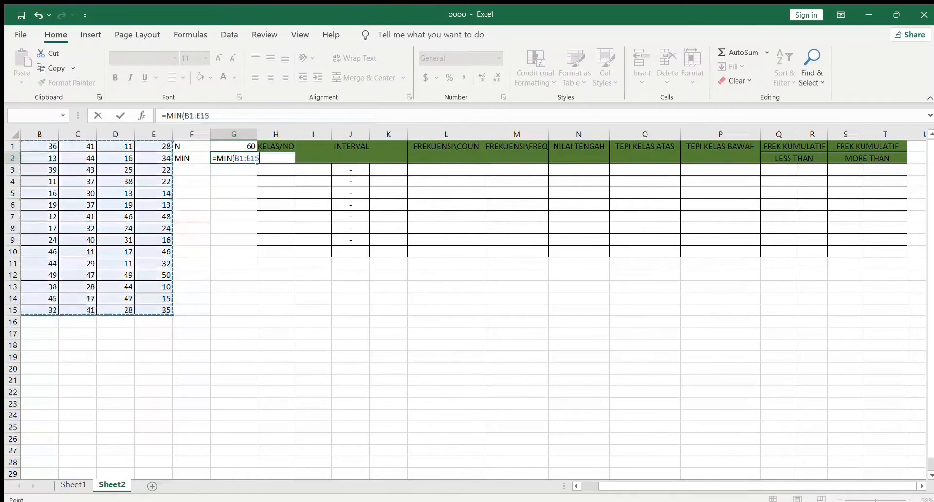
key(Return)
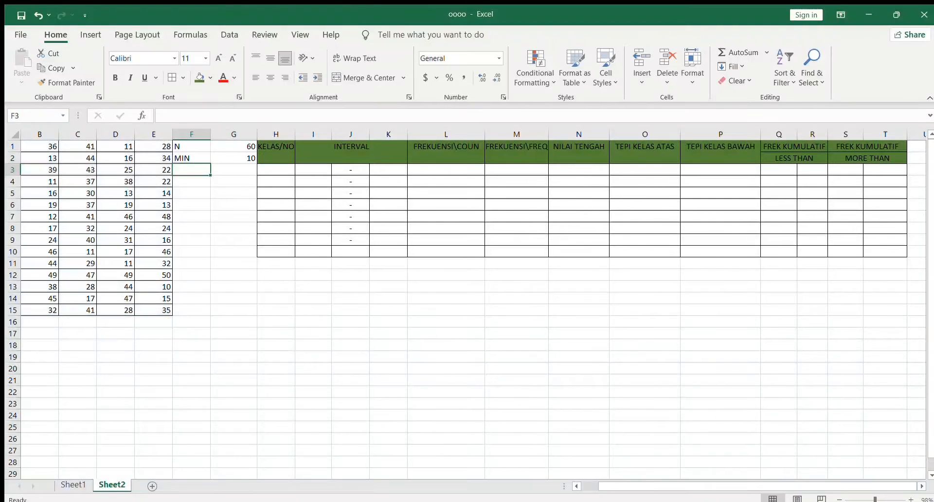
Label cell F3 as MAX and calculate the maximum of B1:E15 with the MAX function in G3
text(MAX)
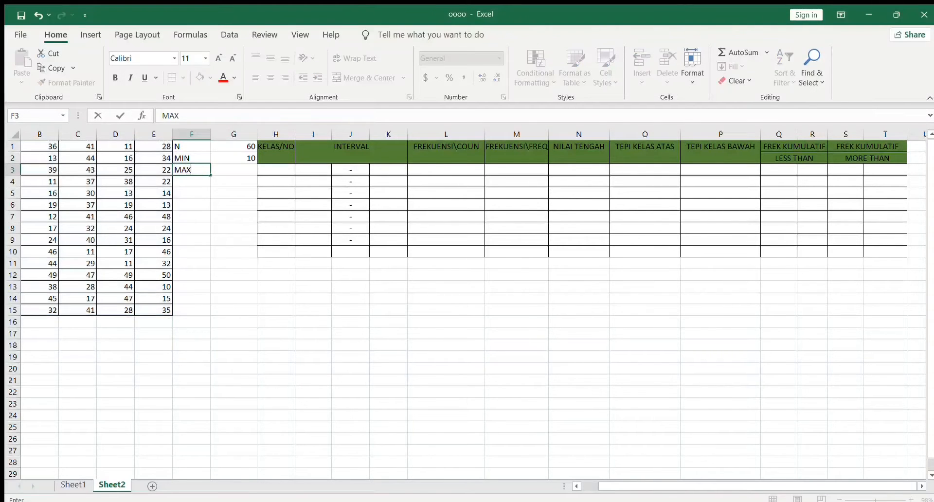
key(Tab)
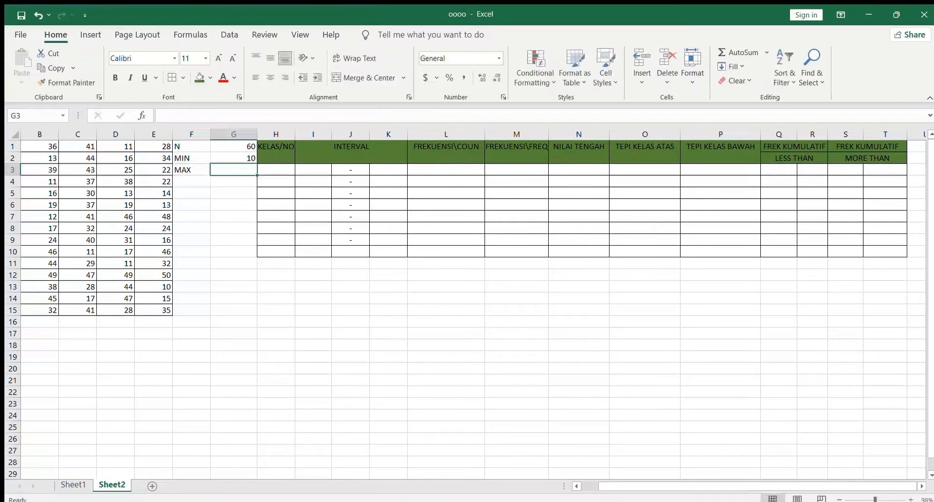
text(=MIN)
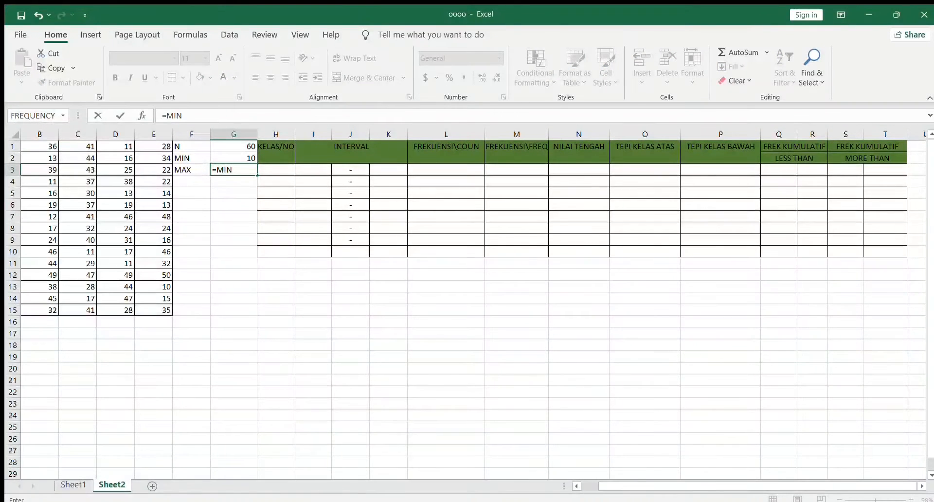
key(Return)
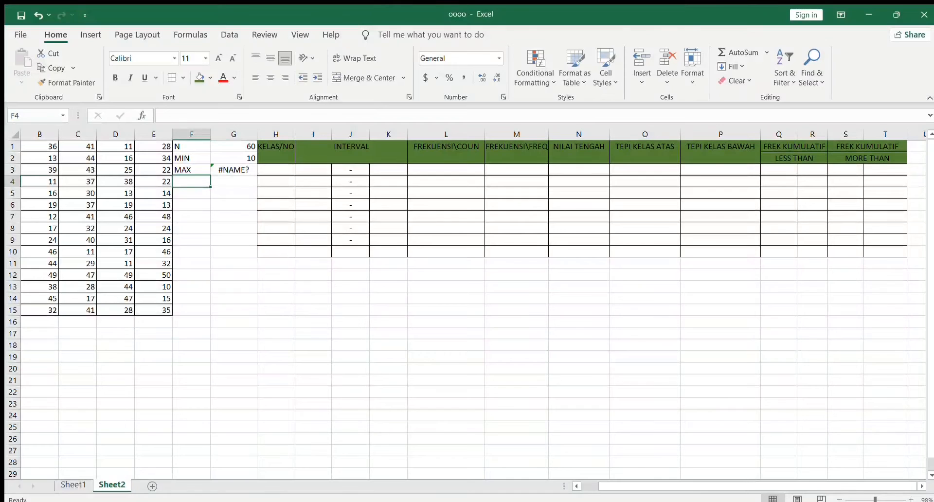
click(234, 169)
key(F2)
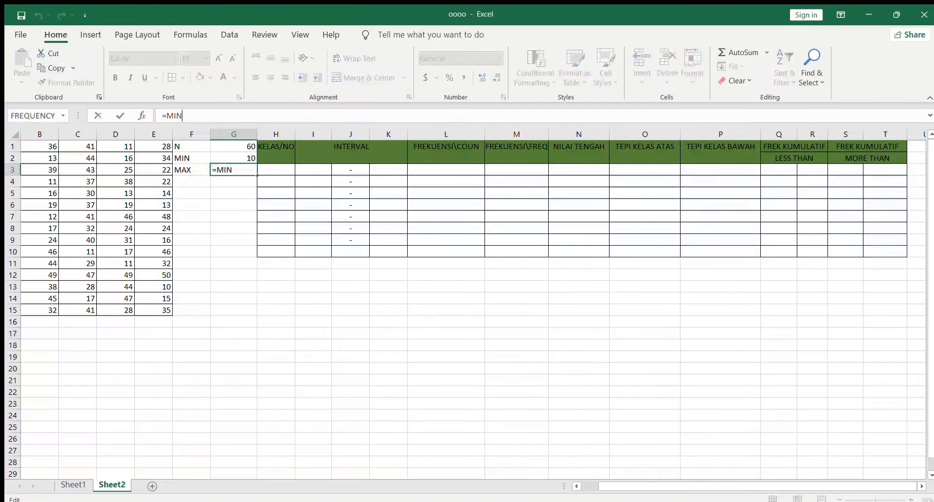
key(BackSpace)
key(BackSpace)
text(AX()
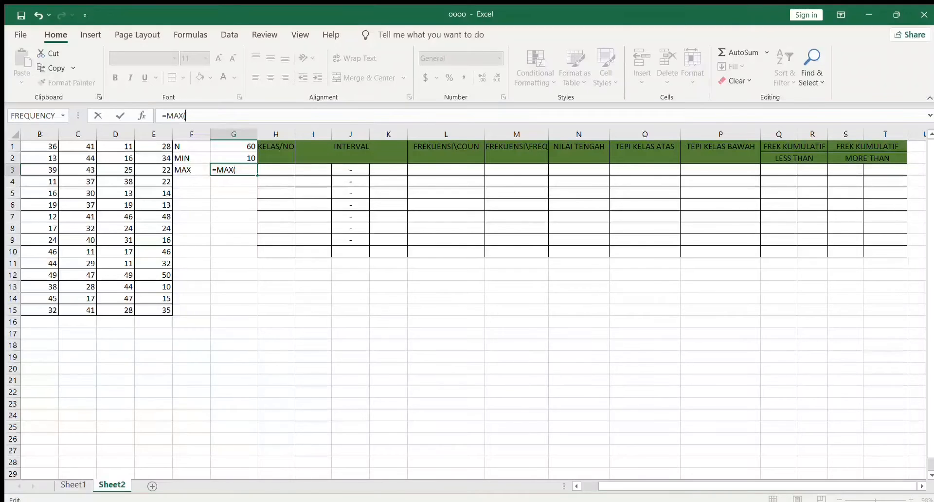
drag(40, 146, 154, 310)
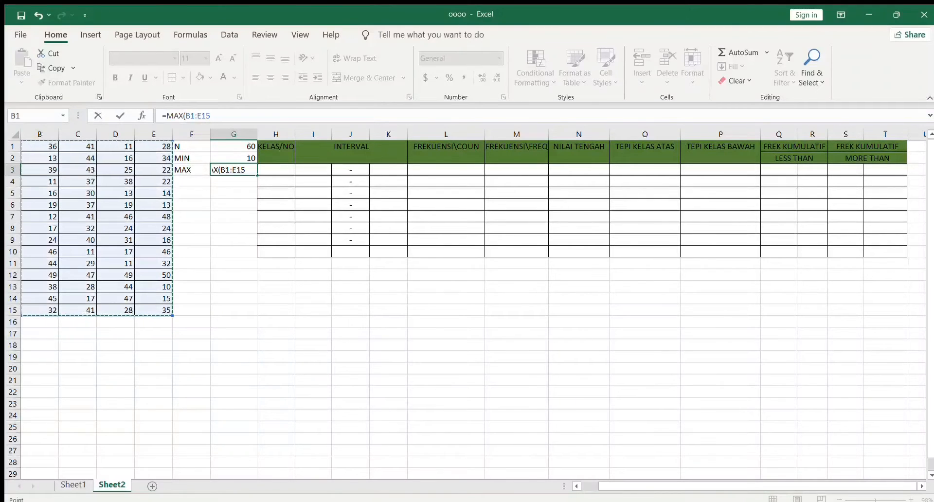
key(Return)
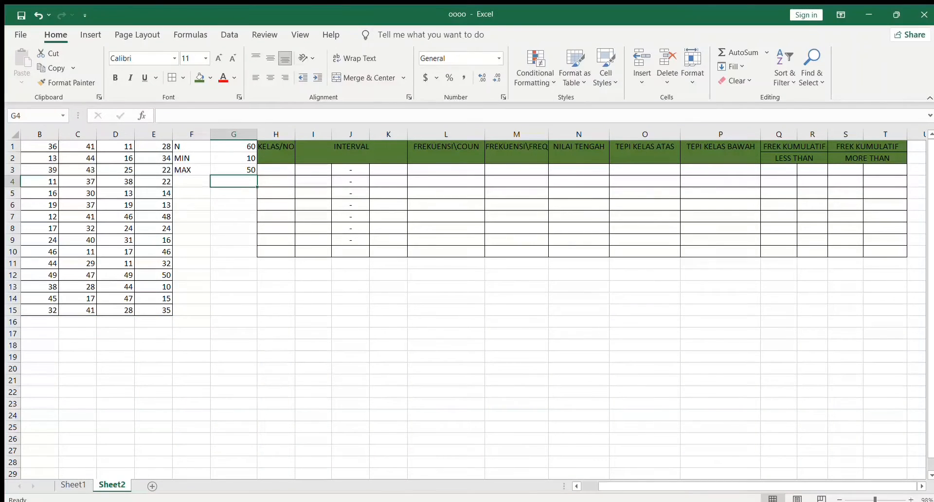
Label cell F4 as RANGE and begin a formula in G4 with an opening parenthesis
click(192, 181)
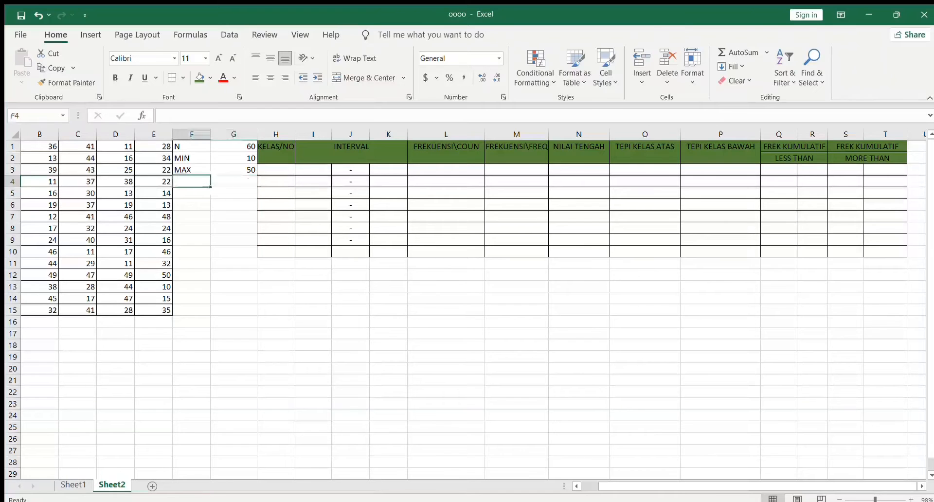
text(RA)
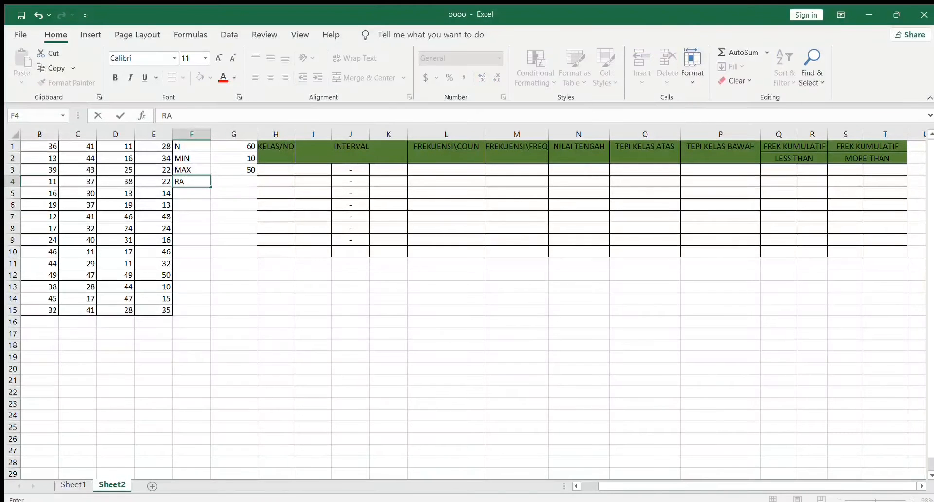
text(NGE)
key(Tab)
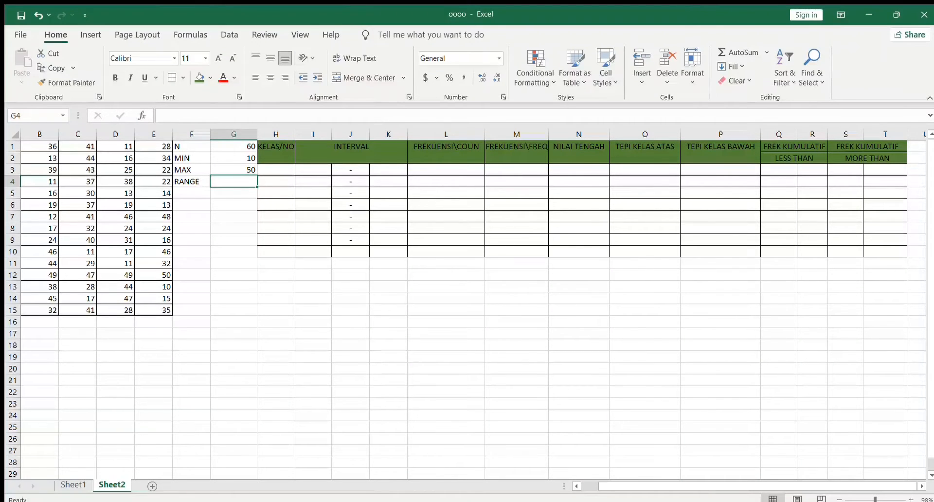
text(=)
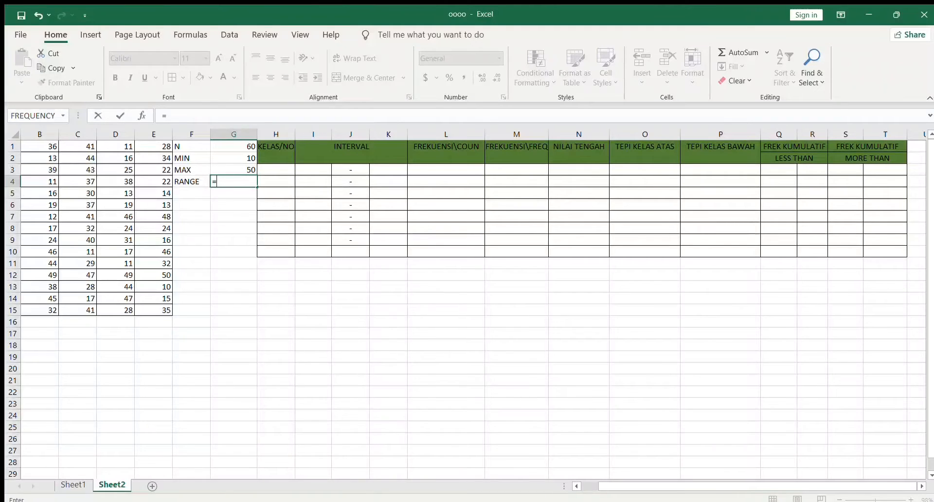
text(()
click(191, 169)
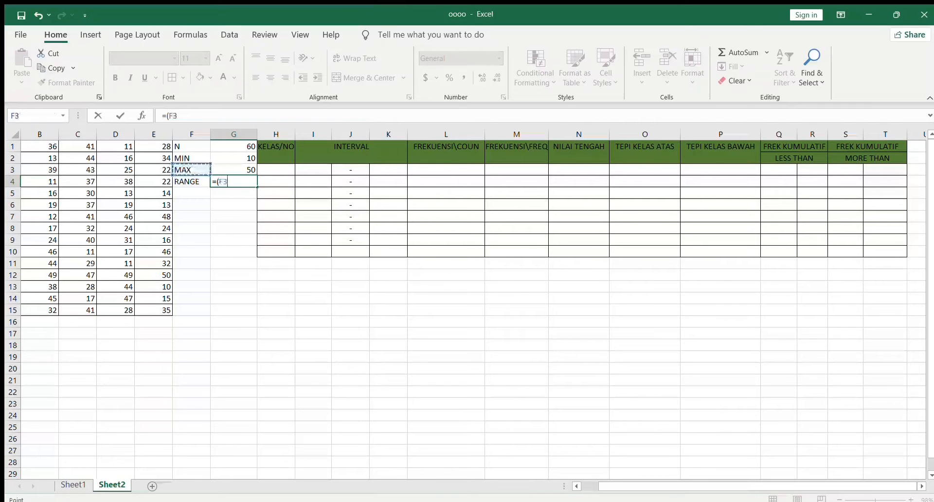
text(-)
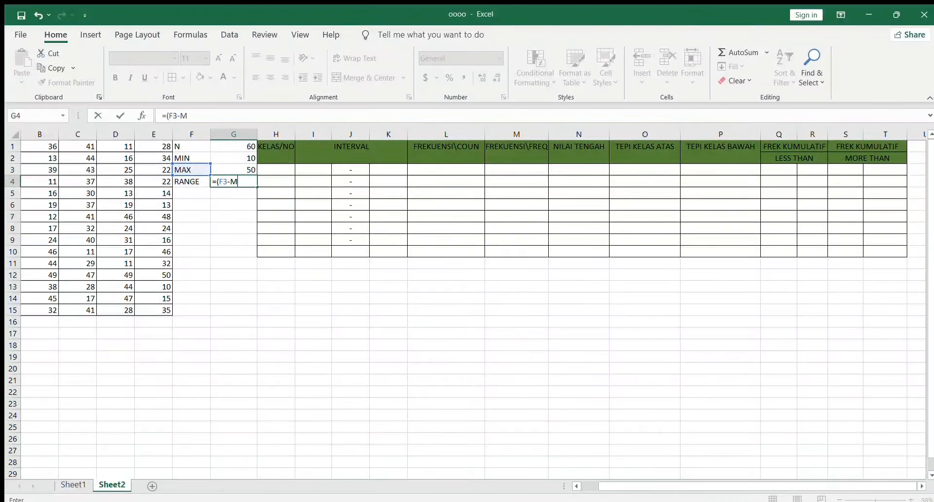
click(191, 158)
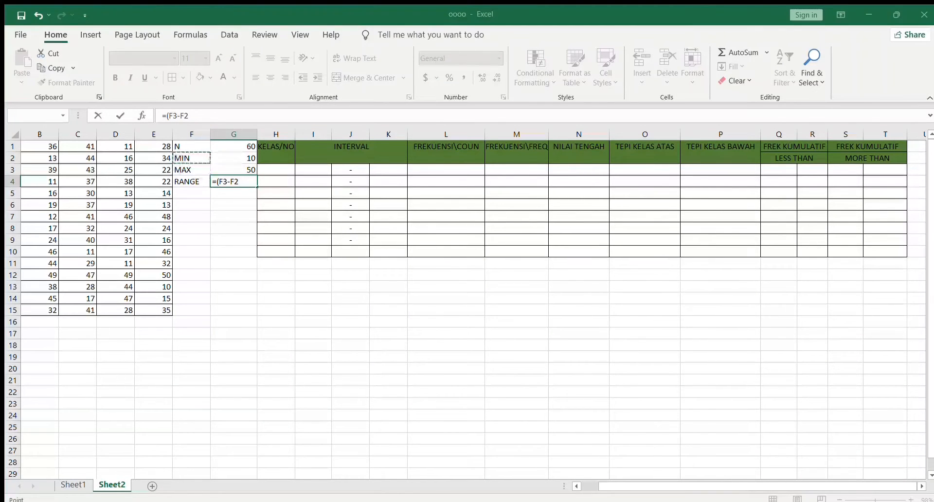
double_click(235, 181)
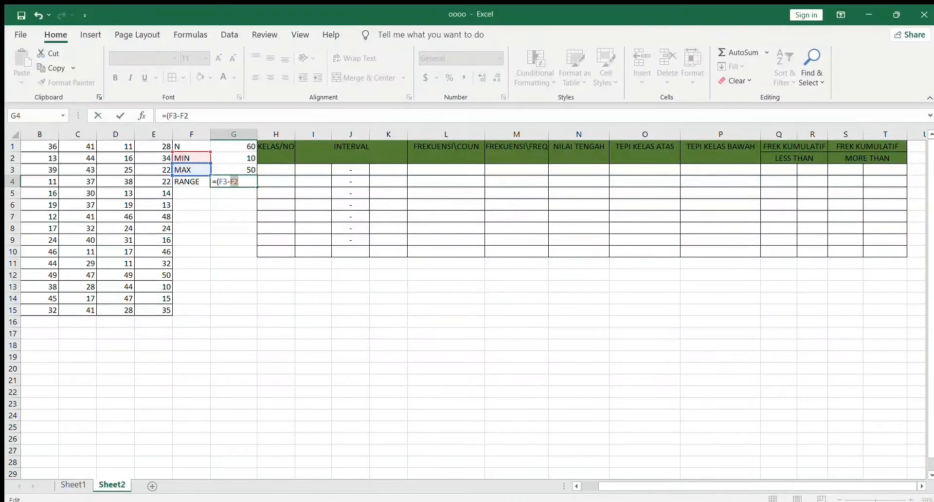
click(239, 182)
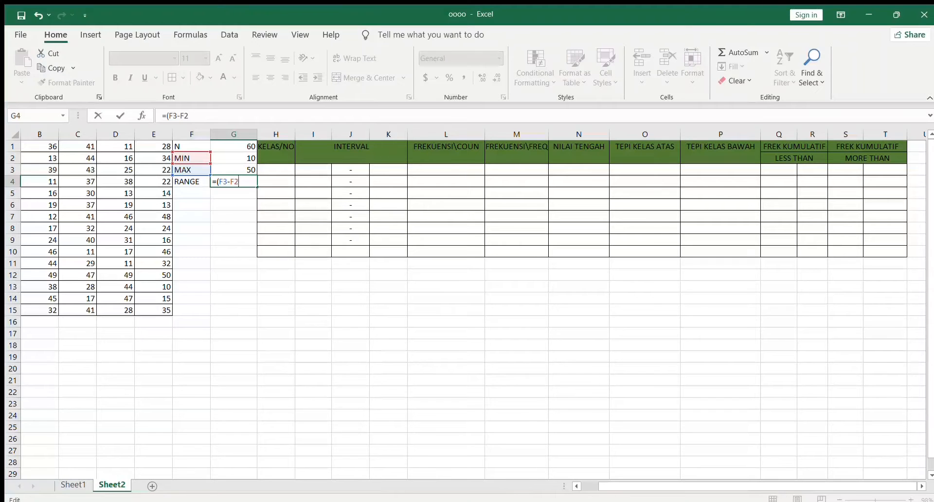
key(BackSpace)
key(BackSpace)
key(BackSpace)
key(BackSpace)
key(BackSpace)
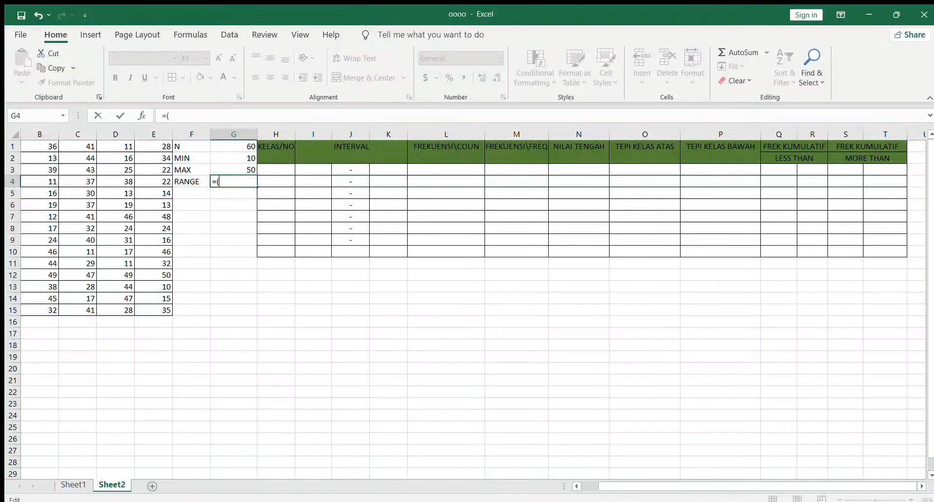
Complete the range formula in G4 by subtracting the minimum in G2 from the maximum in G3
click(233, 170)
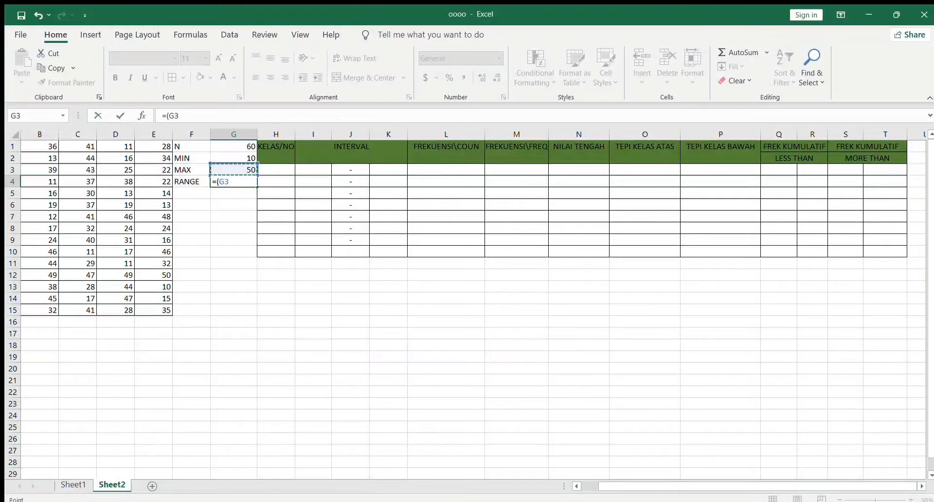
text(-)
click(234, 158)
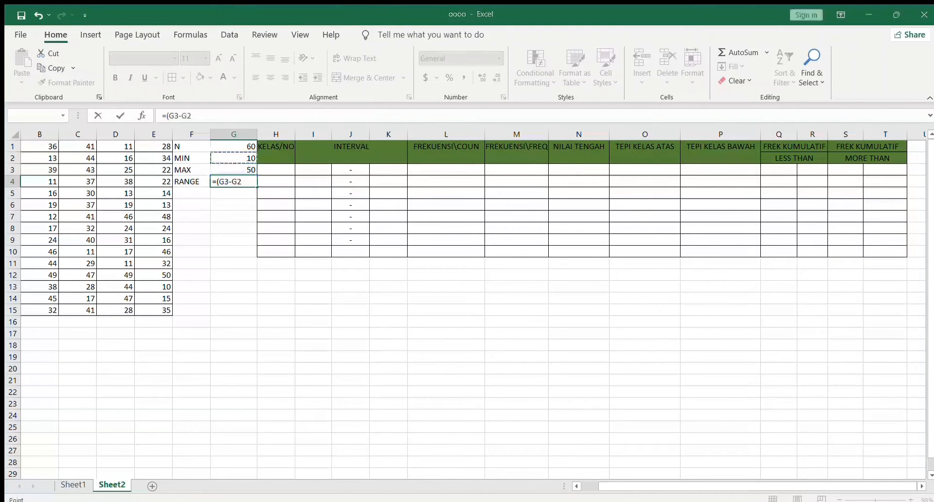
key(Return)
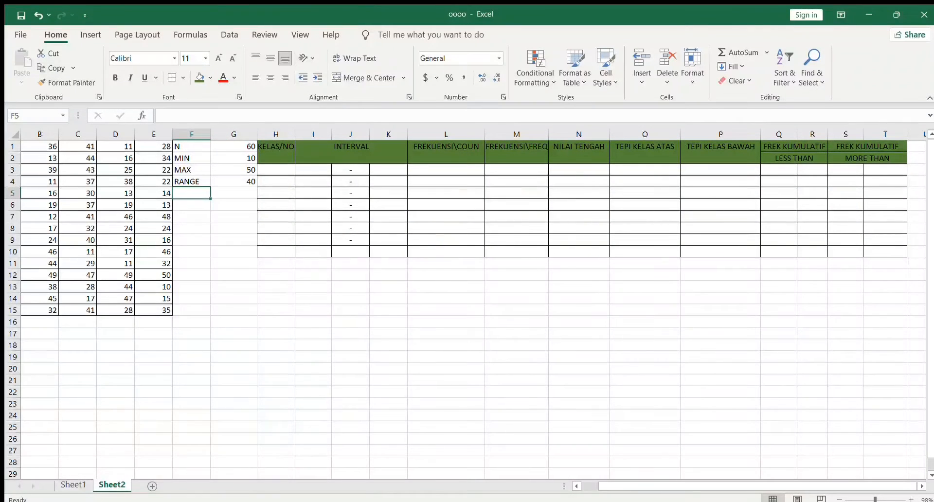
Label cell F5 as KELAS and calculate the number of classes in G5 with the formula =1+3.322*LOG(G1)
text(KELAS)
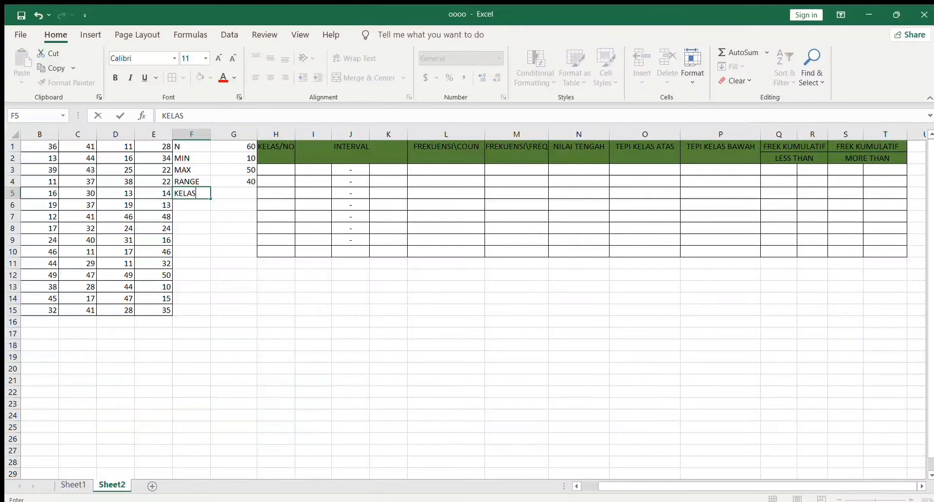
key(Tab)
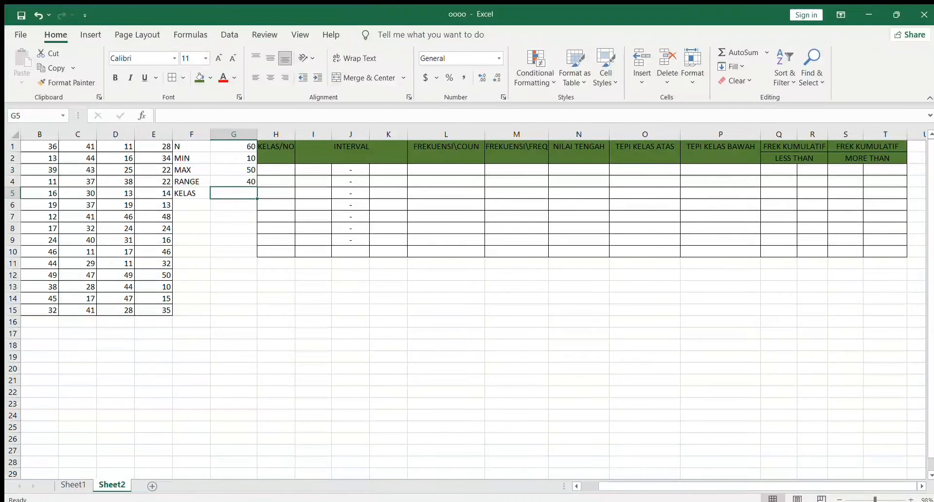
text(=1)
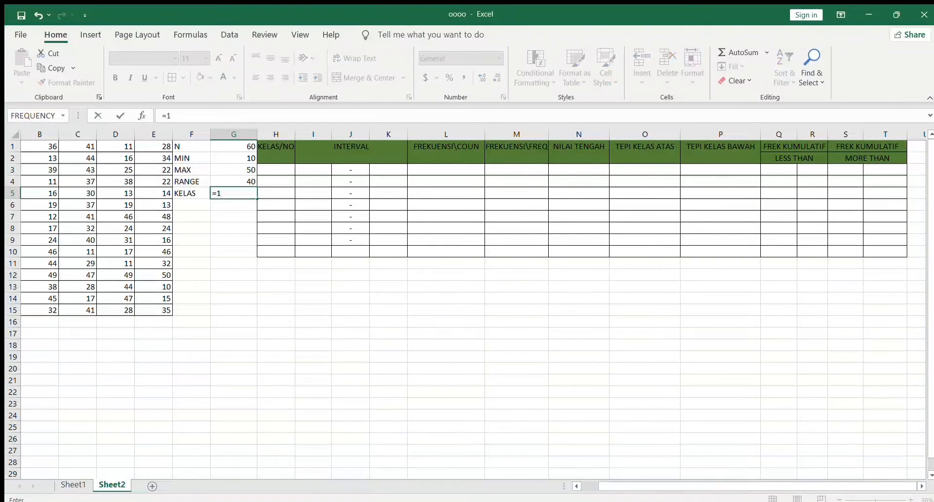
text(+3.322)
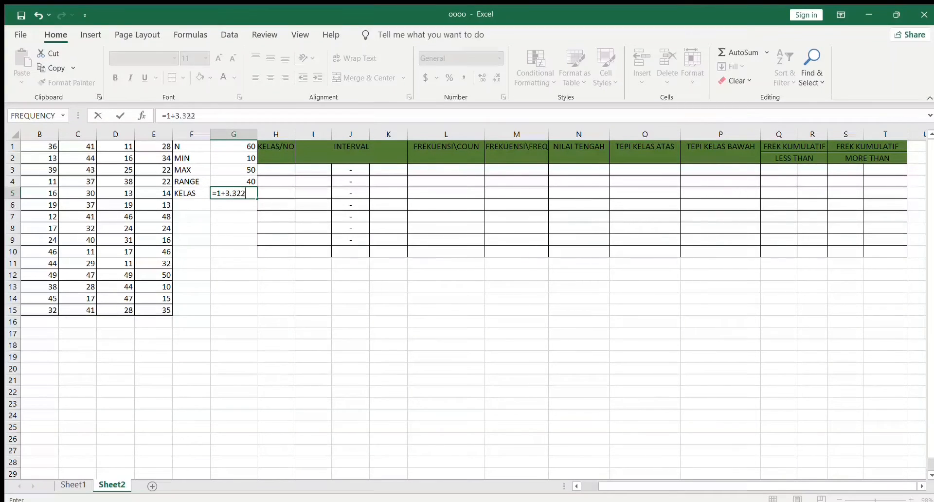
text(+)
key(BackSpace)
text(*LOG()
click(234, 146)
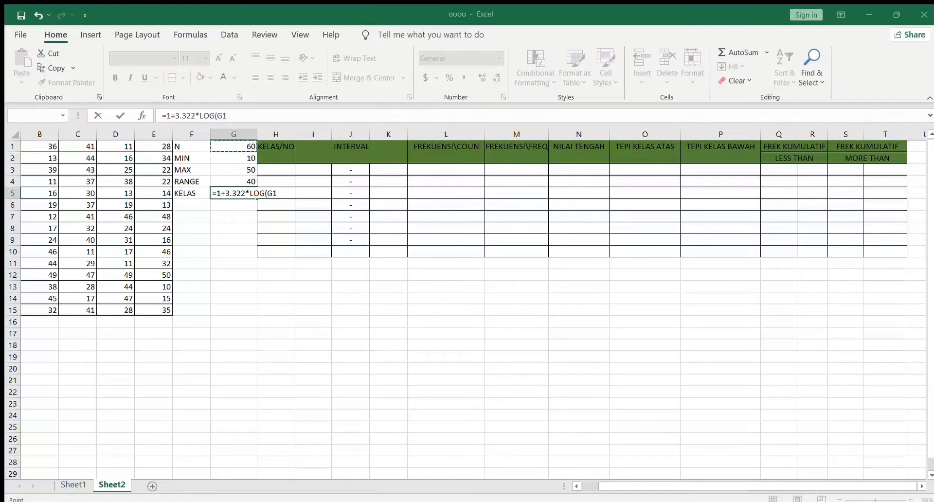
key(Return)
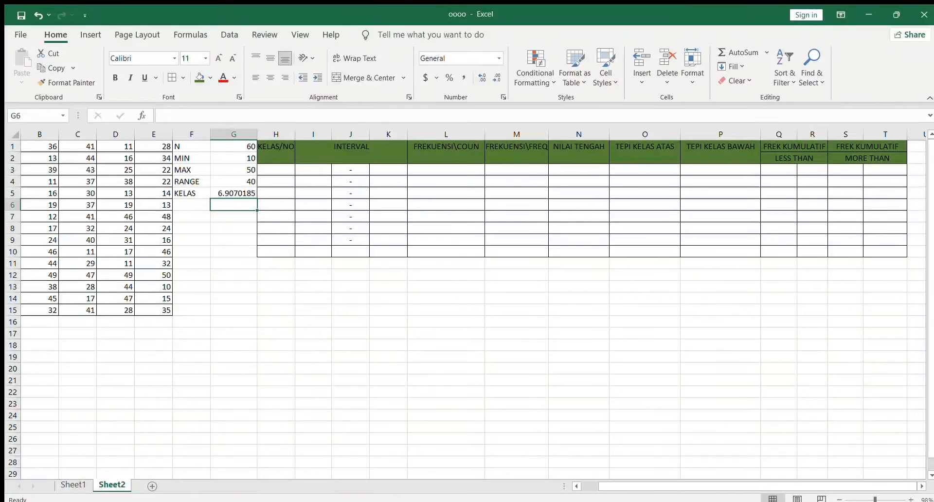
Replace the class-count formula in G5 with the rounded value 7
click(233, 193)
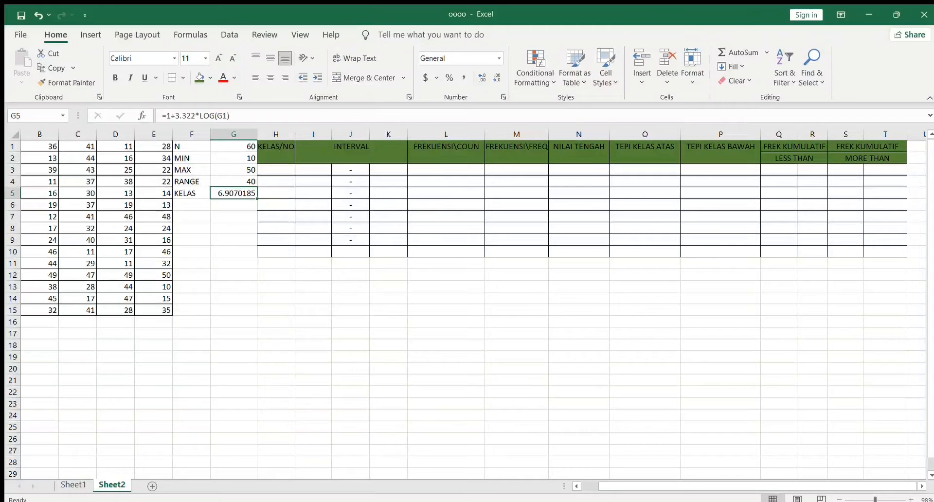
text(7)
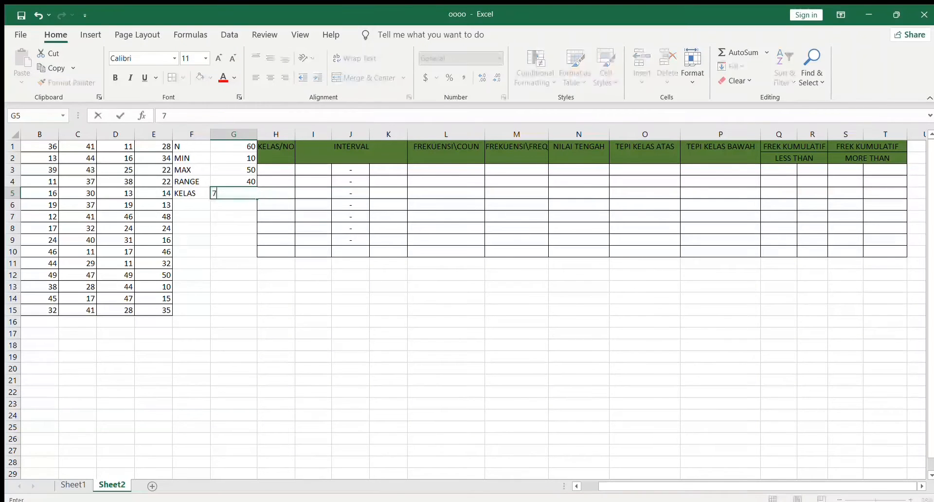
key(Return)
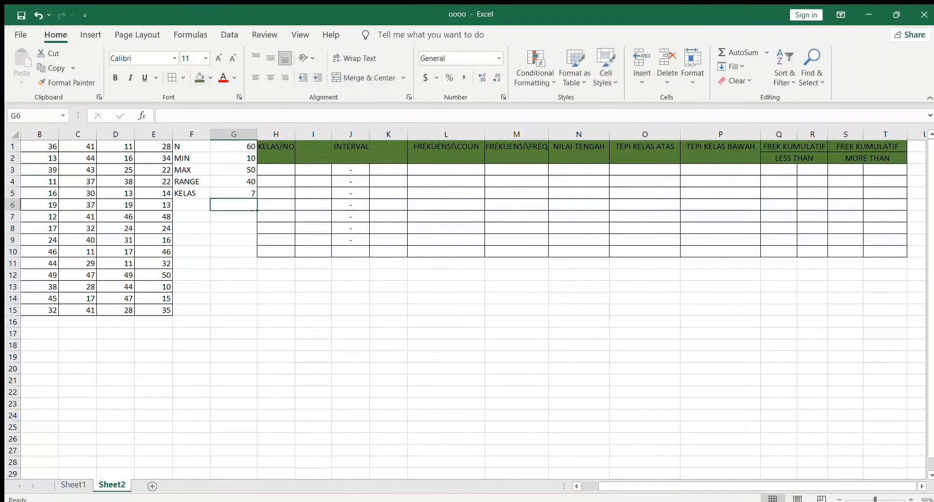
Label cell F6 as INTERVAL and calculate the class interval in G6 by dividing the range in G4 by G5
click(192, 204)
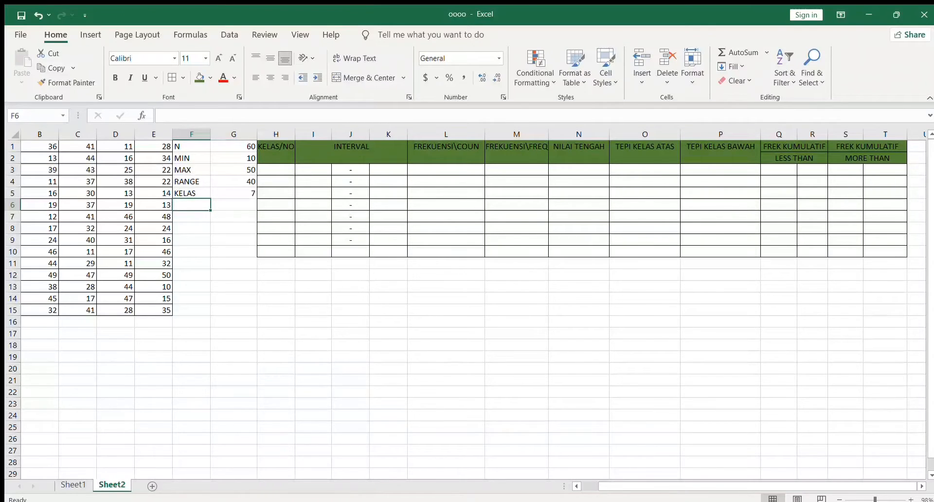
text(INTERVA)
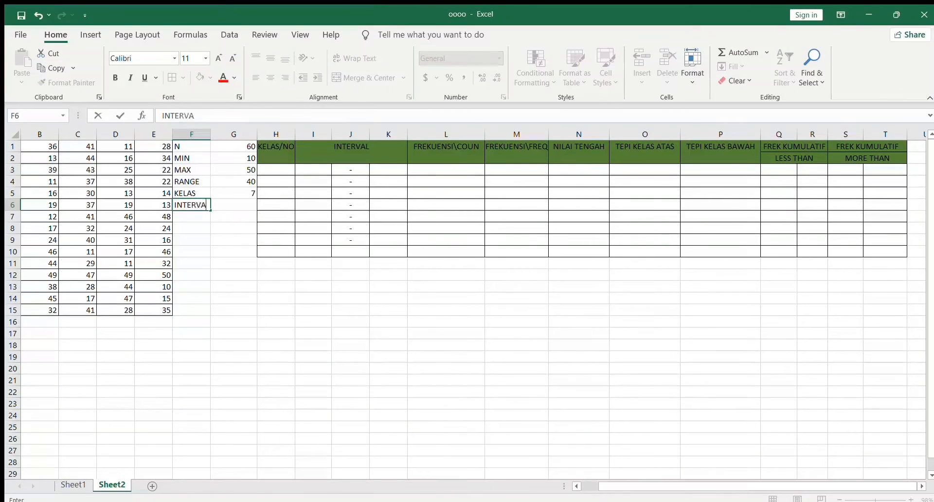
text(L)
click(233, 205)
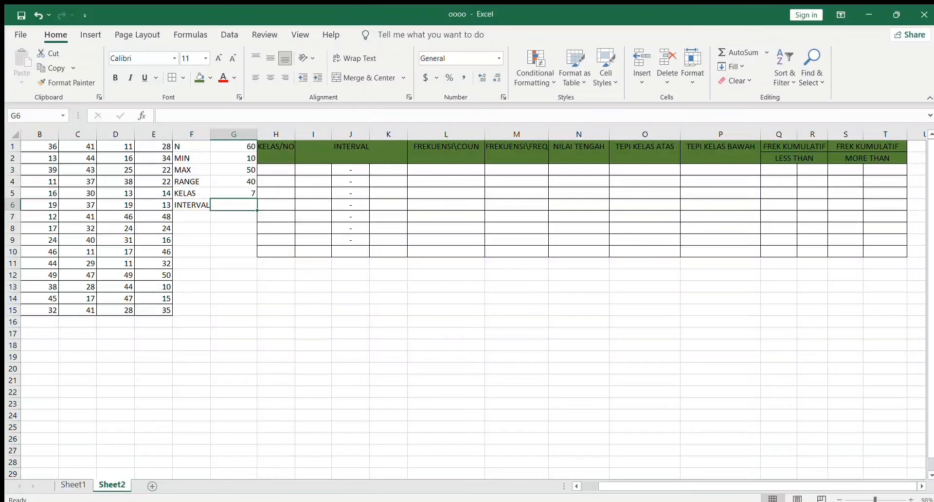
text(=)
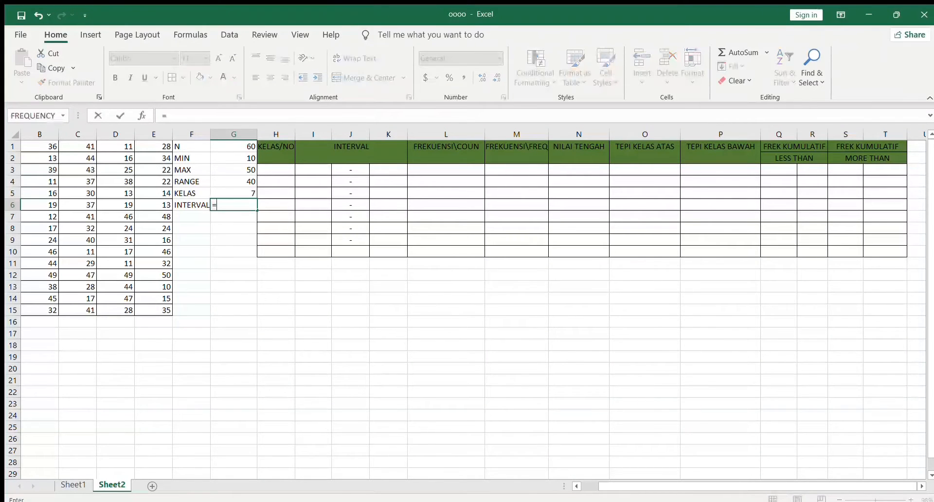
click(234, 182)
click(273, 116)
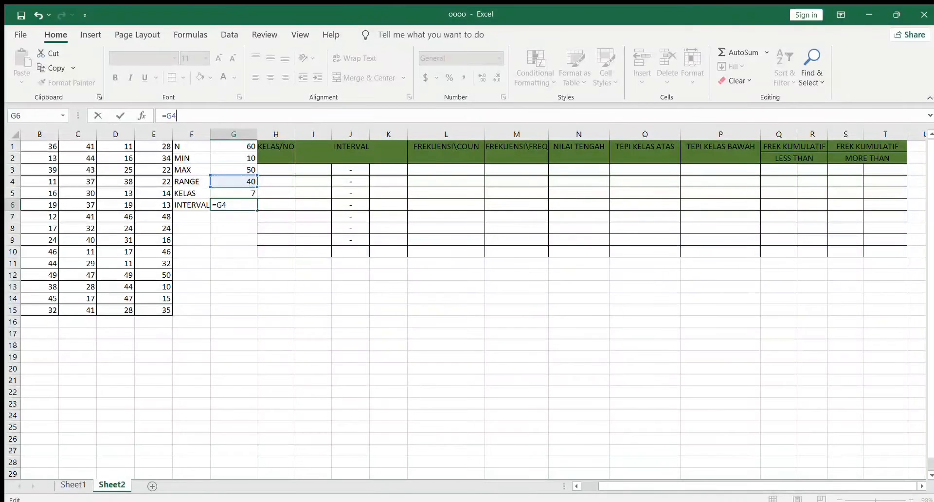
text(/)
click(234, 193)
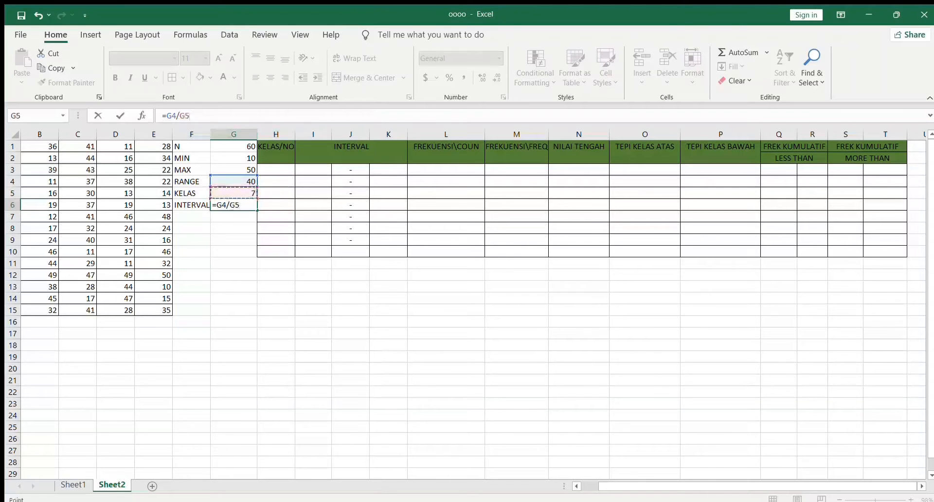
key(Return)
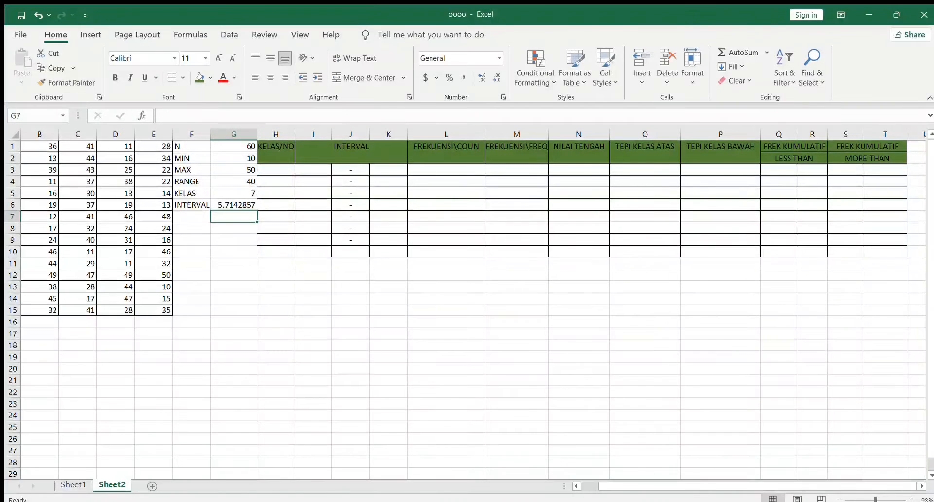
Replace the interval formula in G6 with the rounded value 6
click(233, 205)
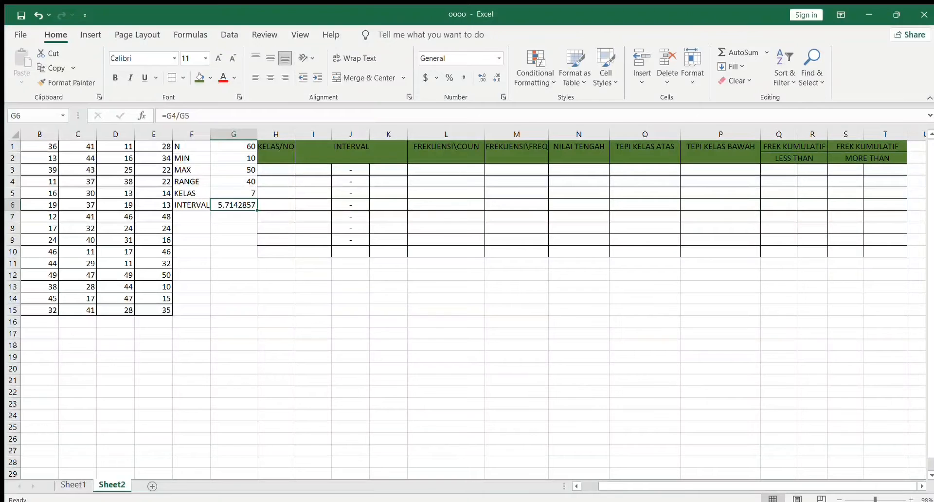
text(6)
key(Return)
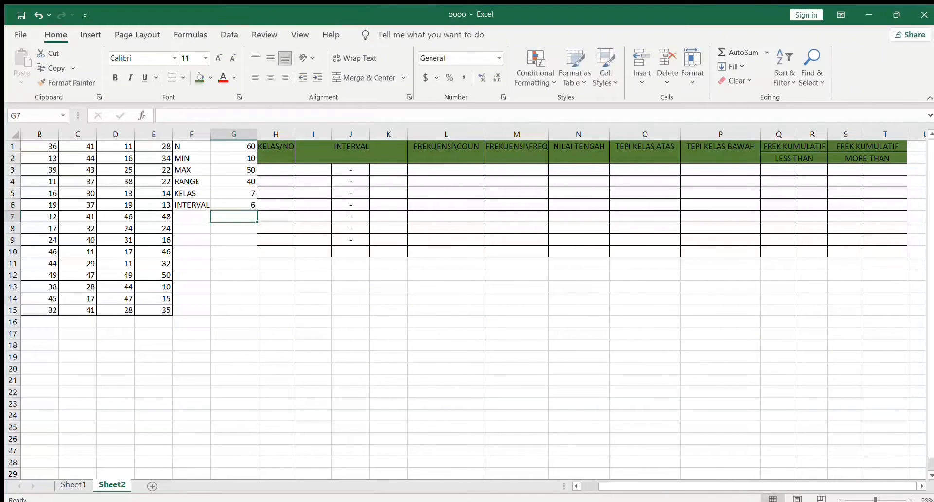
Number the KELAS/NO column from 1 to 8 in H3:H10 by entering 1 and 2 and filling the series down
key(Right)
key(Up)
key(Up)
key(Up)
key(Up)
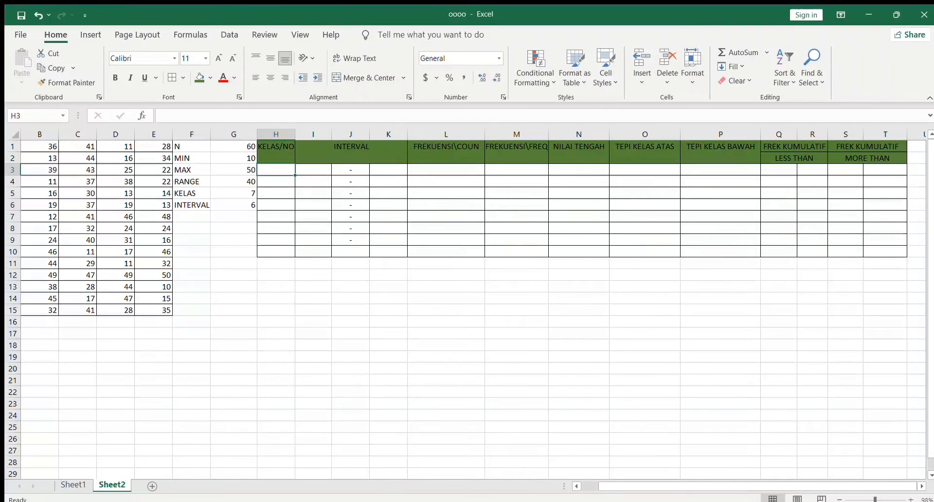
text(1)
key(Return)
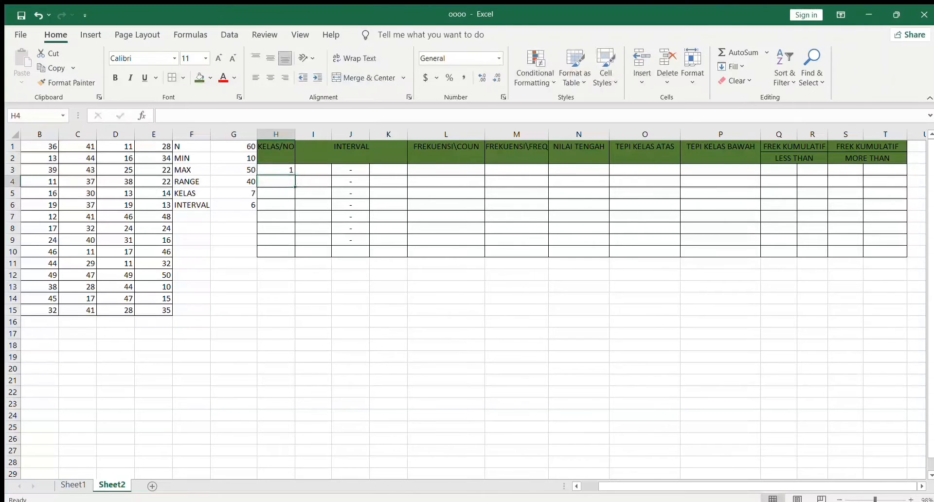
text(2)
key(Return)
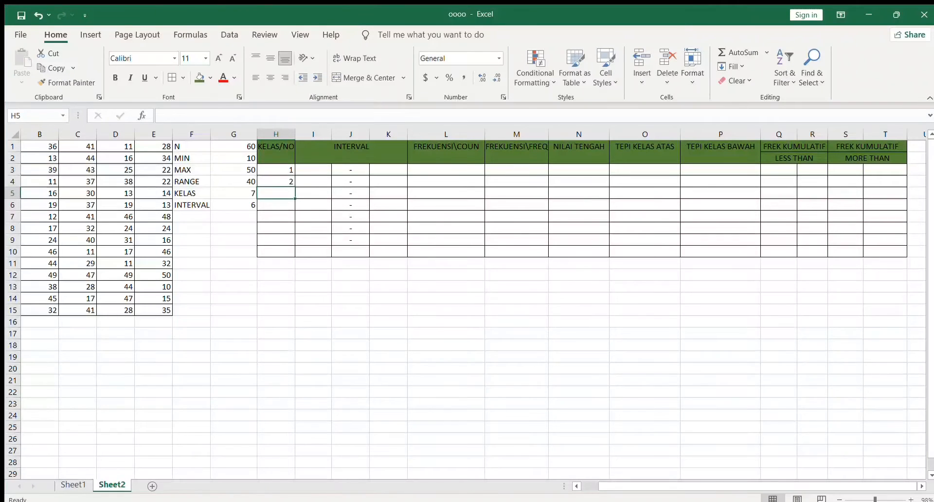
drag(276, 170, 295, 257)
click(275, 216)
Set the first class's lower limit in I3 to reference the minimum in G2
click(313, 170)
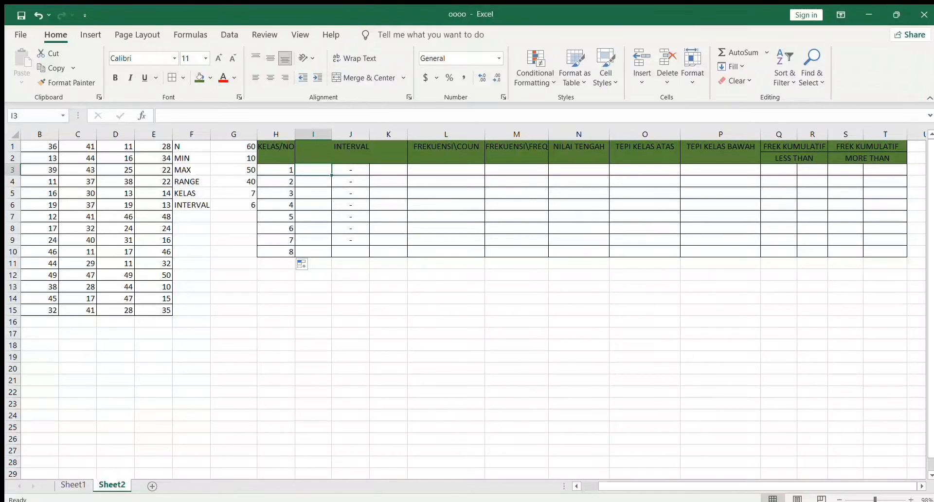
text(10)
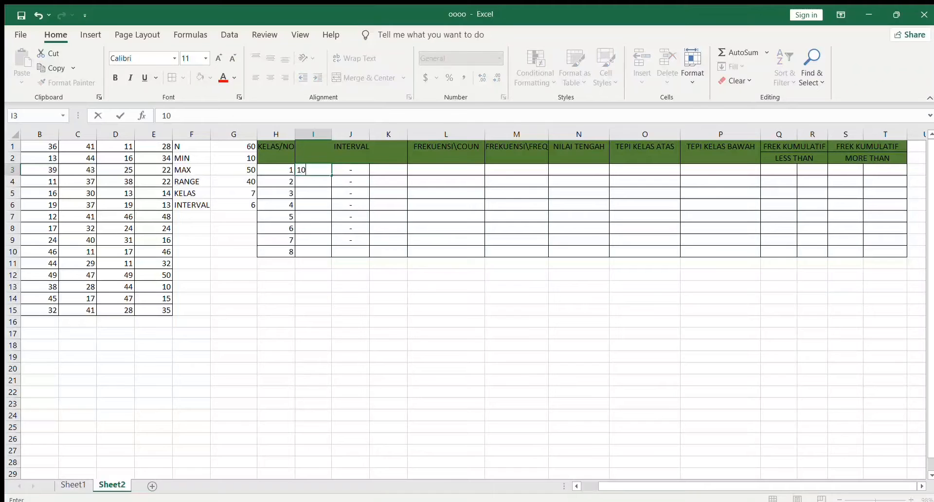
key(BackSpace)
key(BackSpace)
text(=)
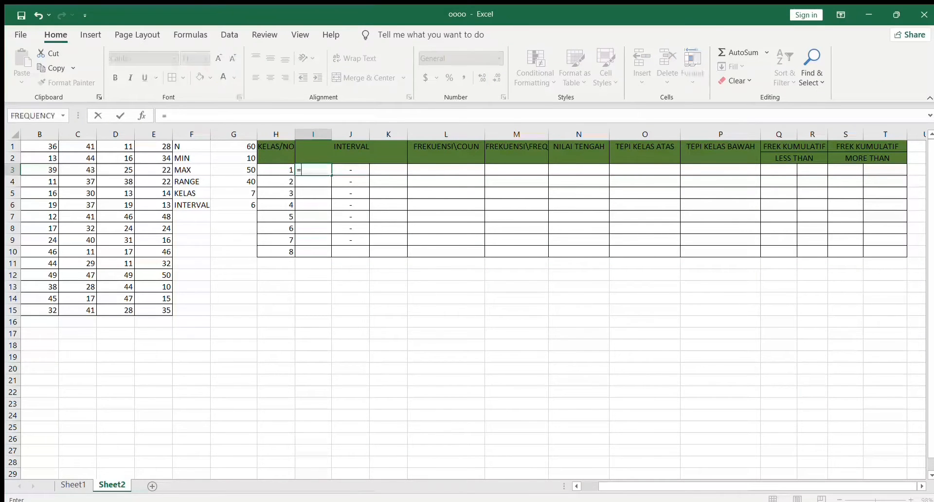
click(234, 158)
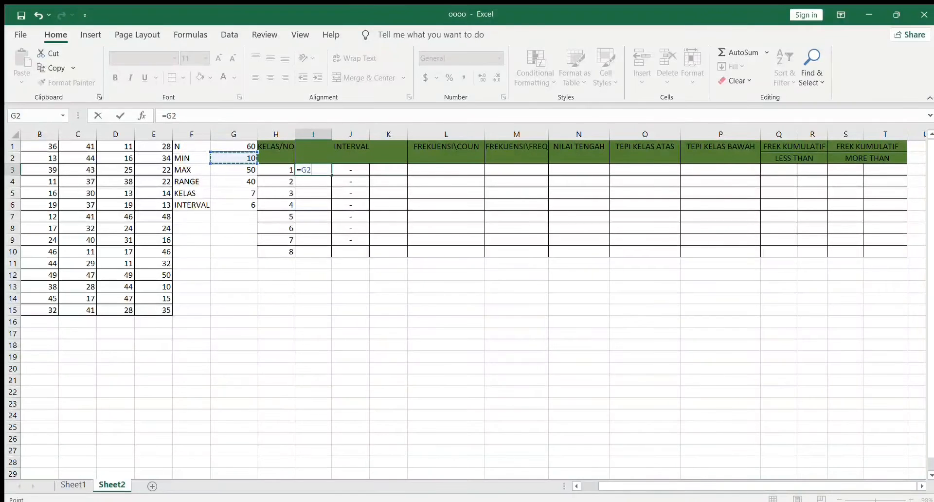
key(Return)
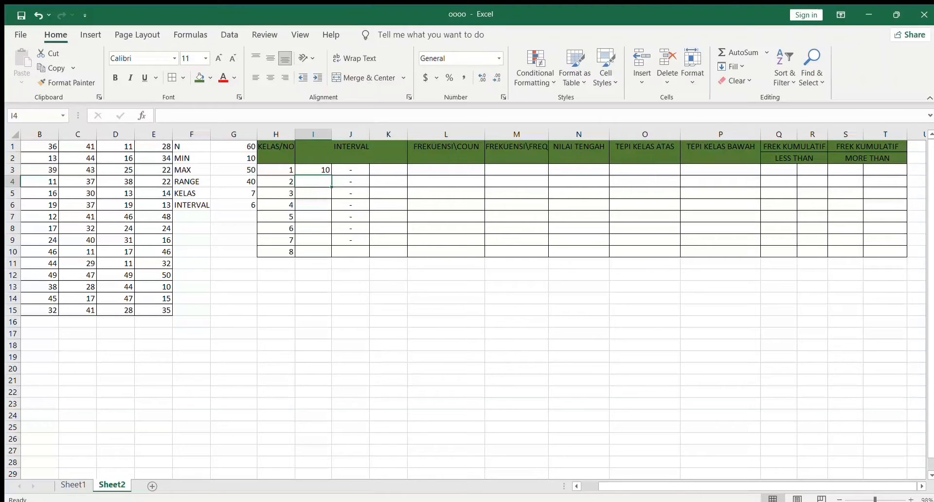
text(=)
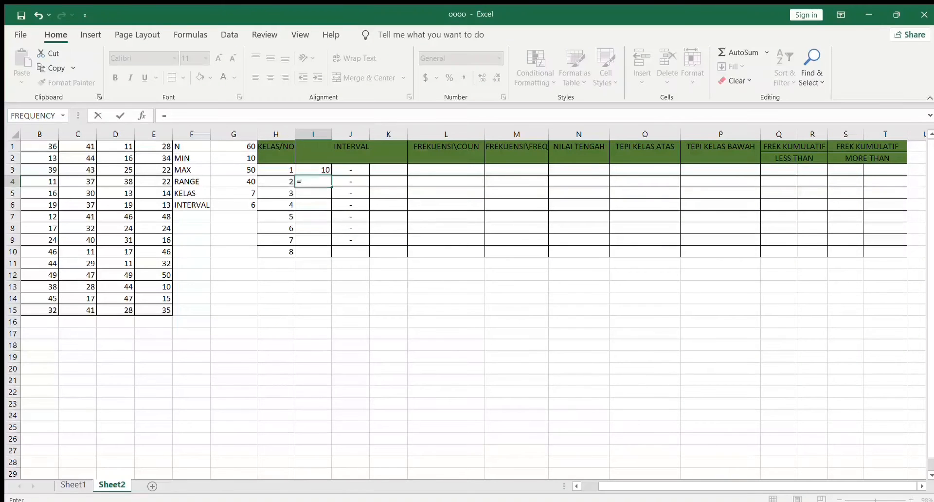
key(Escape)
Calculate the first class's upper limit in K3 by adding the interval in G6 to the lower limit in I3
click(388, 170)
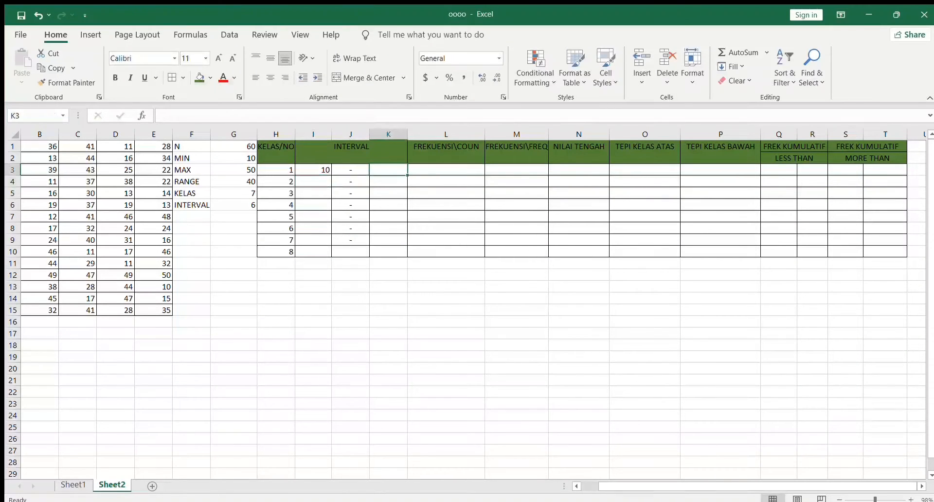
text(=)
click(313, 170)
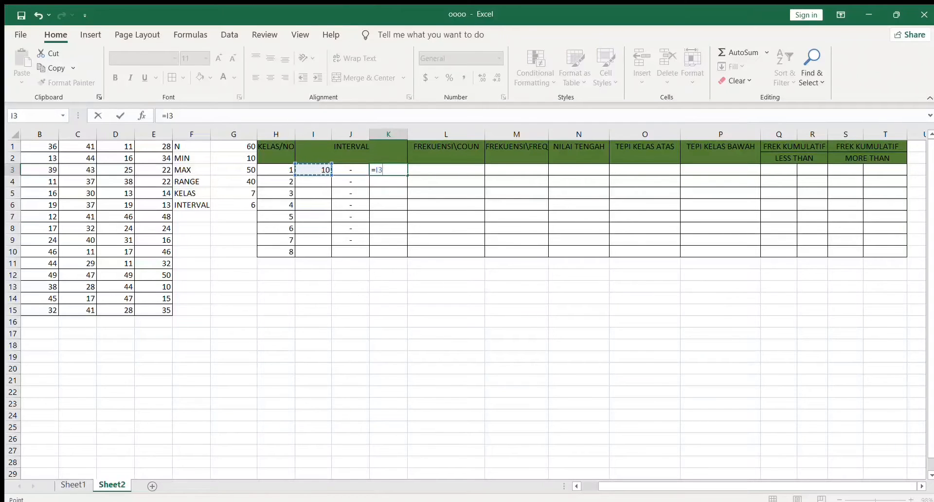
text(+)
click(238, 204)
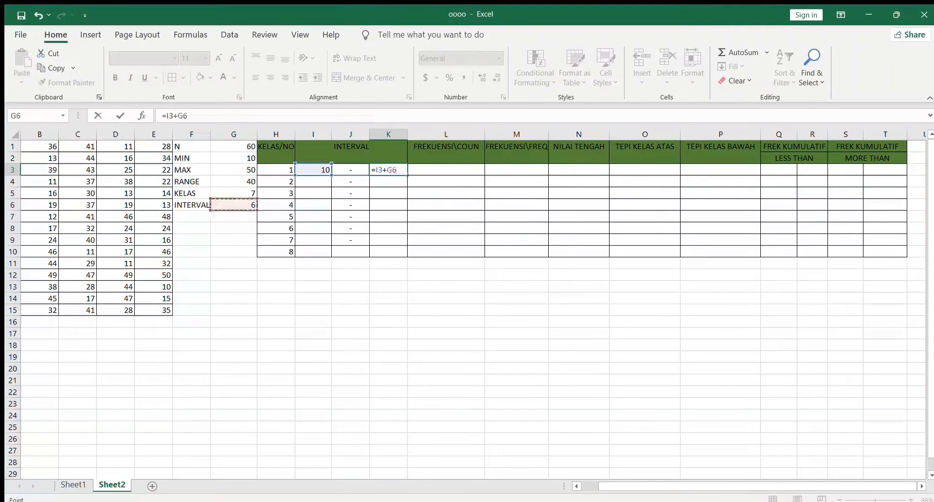
key(Return)
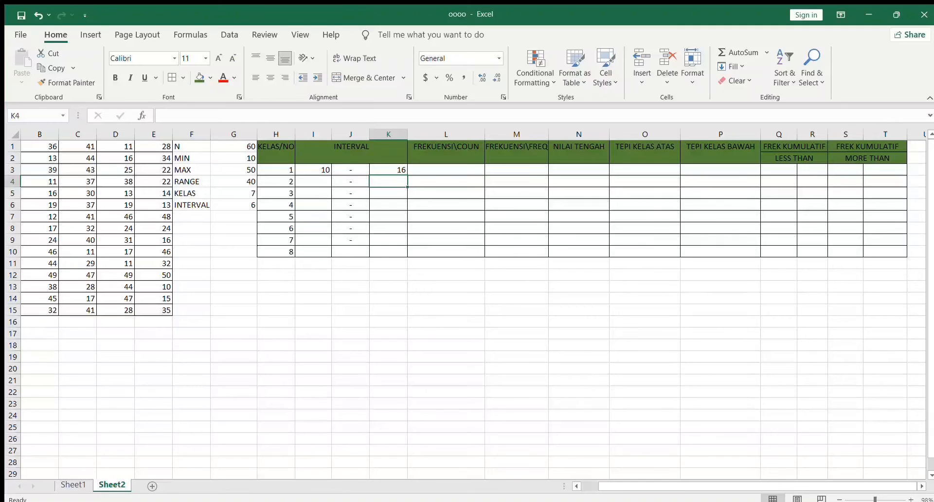
Calculate the second class's lower limit in I4 with the formula =K3+1
click(313, 181)
text(=)
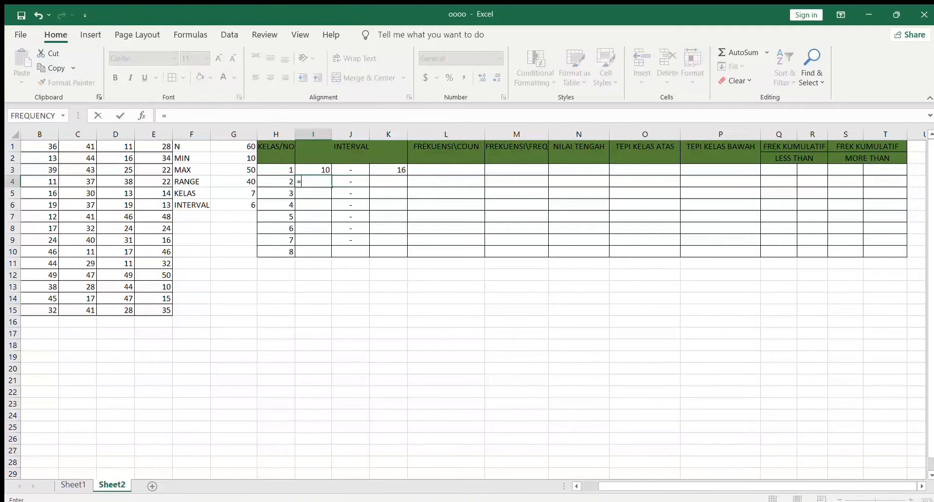
click(388, 169)
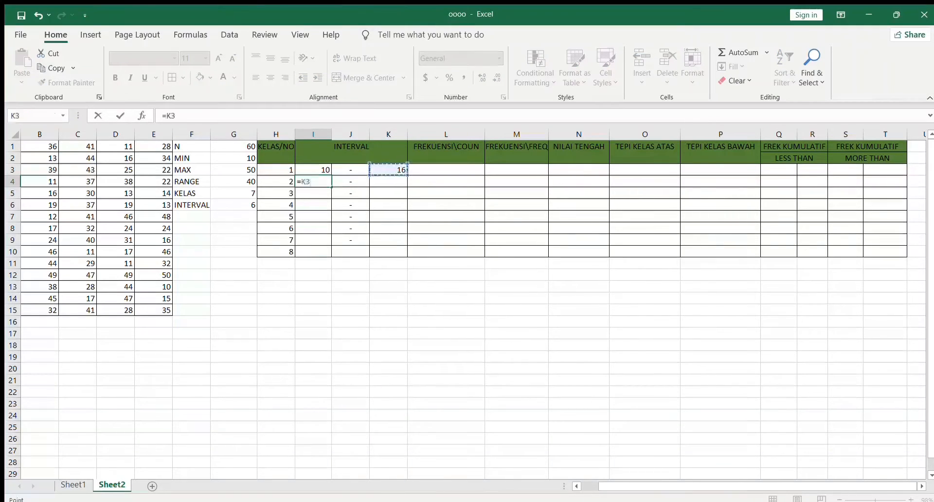
text(+1)
key(Return)
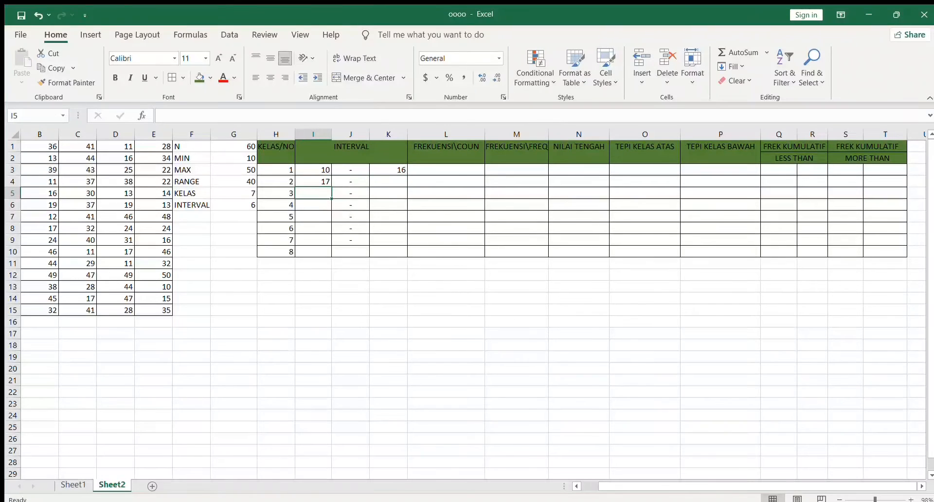
Calculate the second class's upper limit in K4 by adding the interval in G6 to the lower limit in I4
click(388, 181)
text(=)
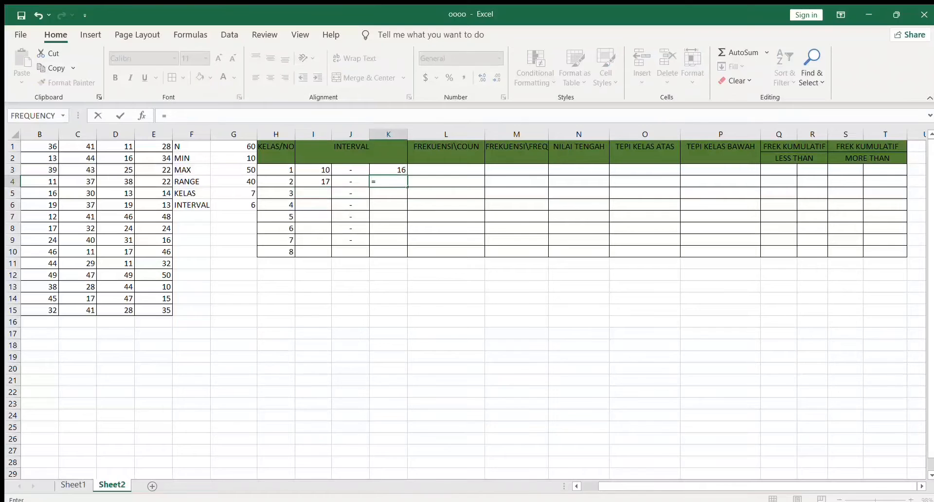
click(313, 181)
text(+)
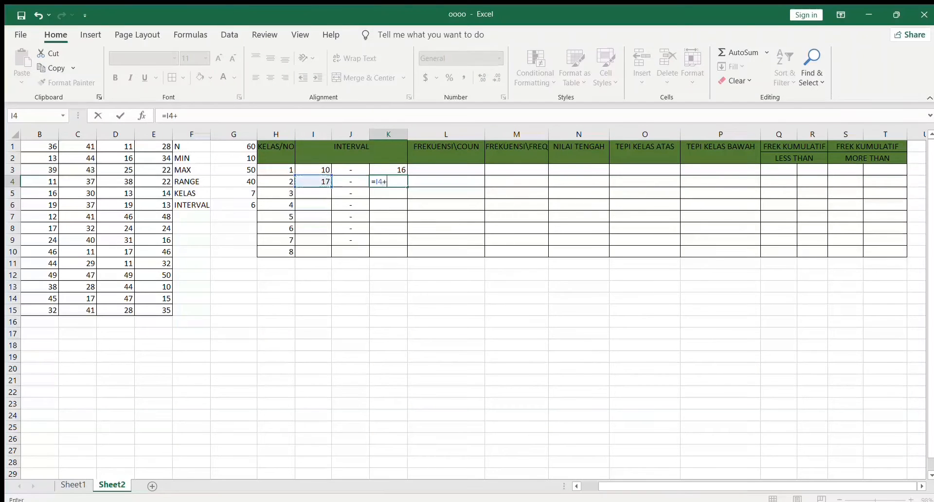
click(234, 205)
key(Return)
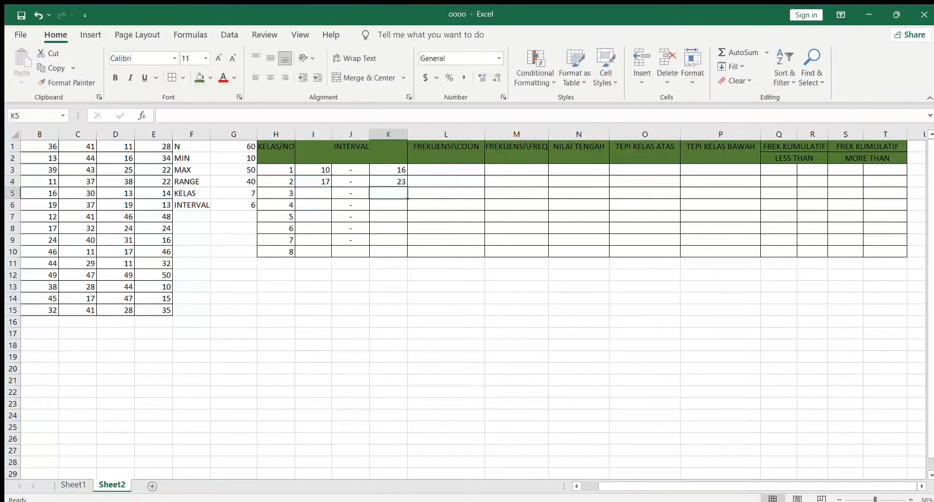
Calculate the third class's lower limit in I5 with the formula =K4+1
click(313, 193)
text(=)
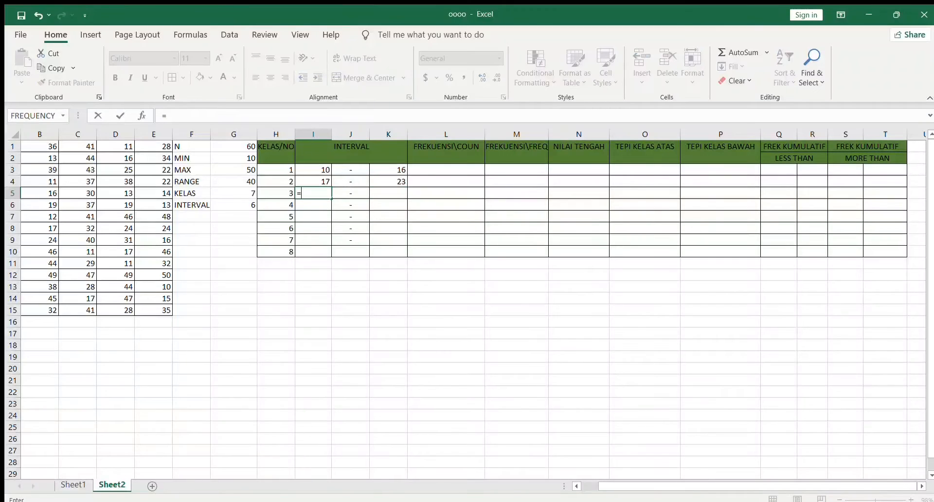
click(388, 182)
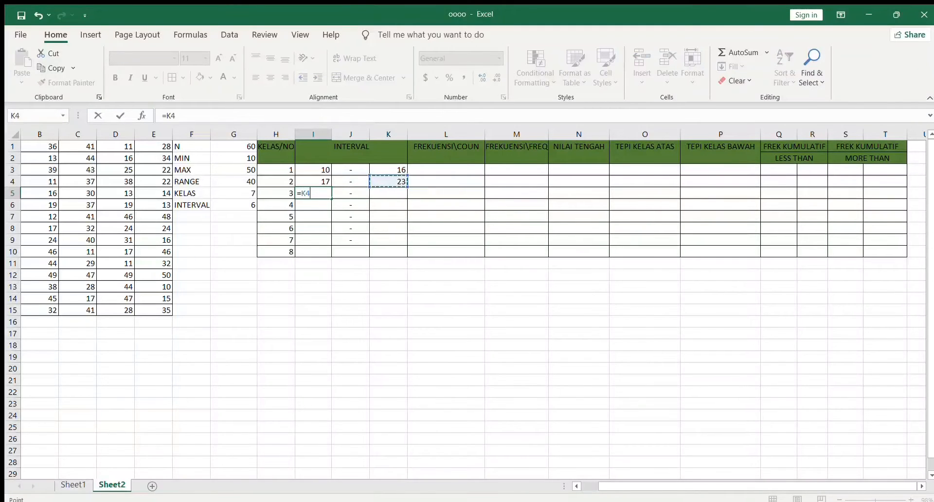
text(+1)
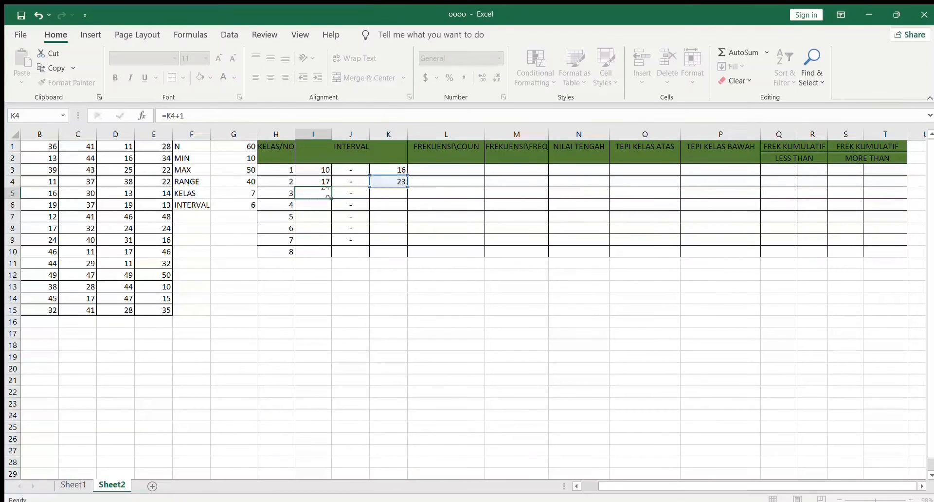
key(Return)
Calculate the third class's upper limit in K5 by adding the interval in G6 to the lower limit in I5
click(388, 193)
text(=)
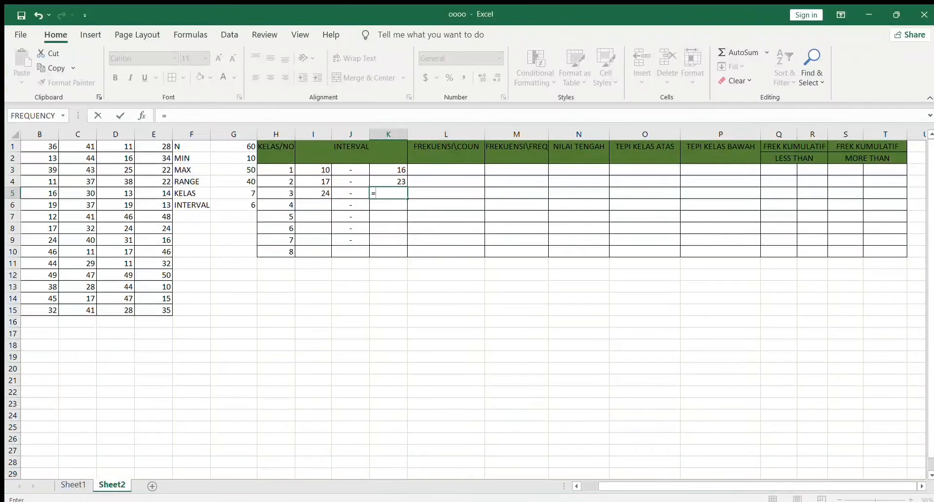
click(313, 194)
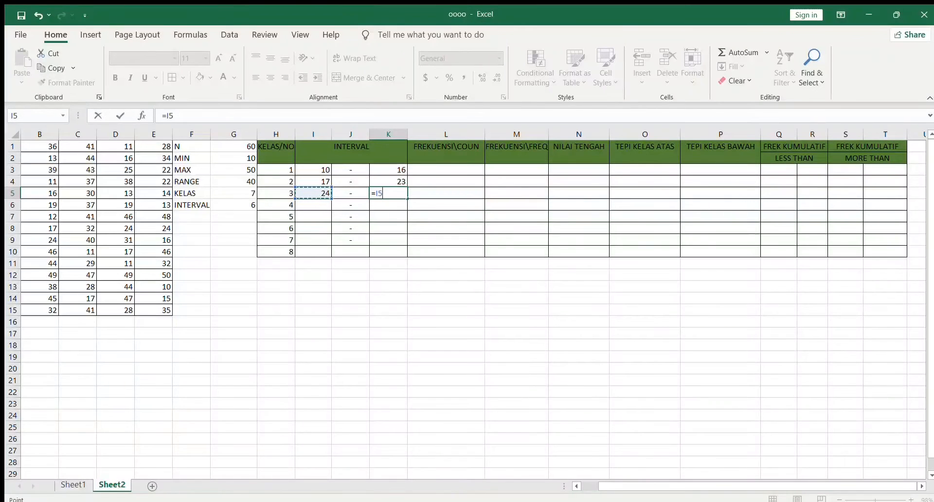
text(+)
click(233, 205)
key(Return)
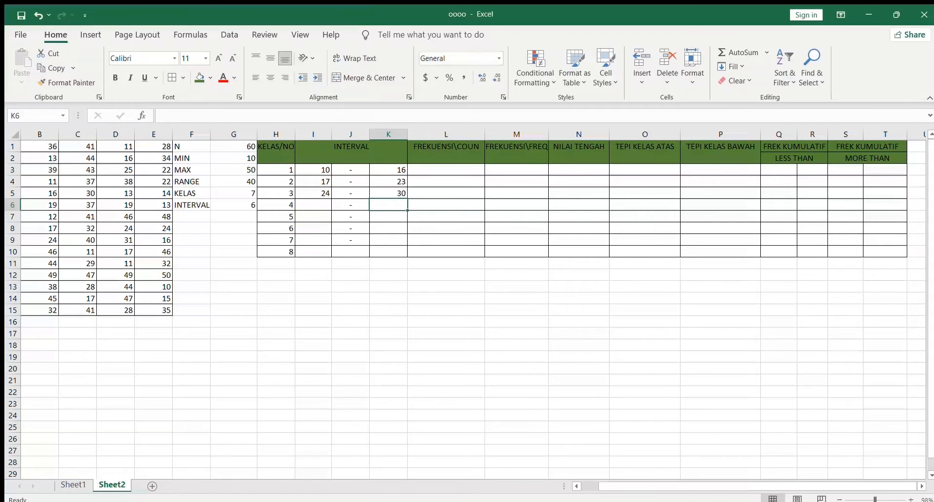
Calculate the fourth class's lower limit in I6 with the formula =K5+1
click(313, 205)
text(=)
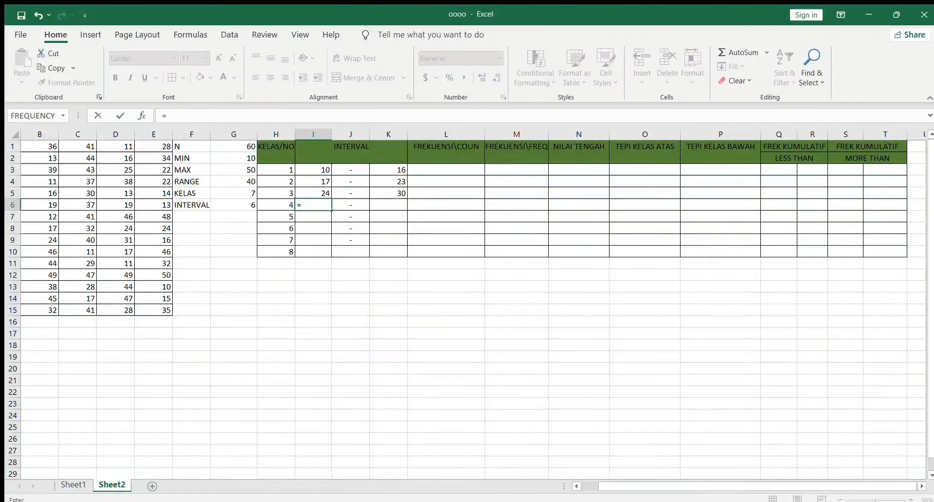
click(388, 193)
text(+)
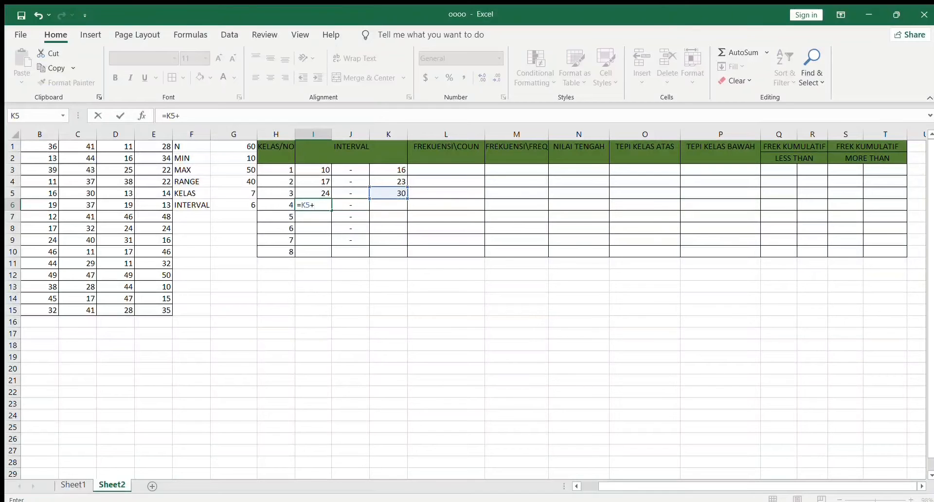
text(1)
key(Return)
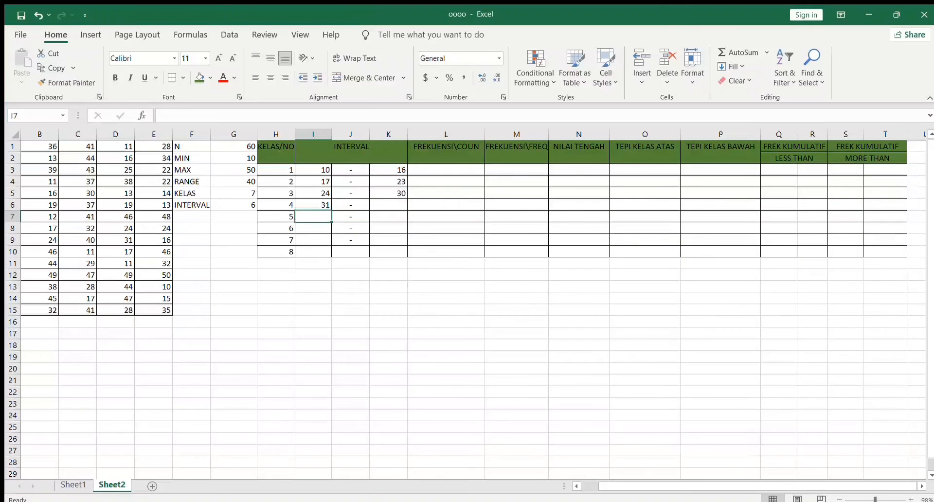
Calculate the fourth class's upper limit in K6 by adding the interval in G6 to the lower limit in I6
click(313, 205)
click(389, 205)
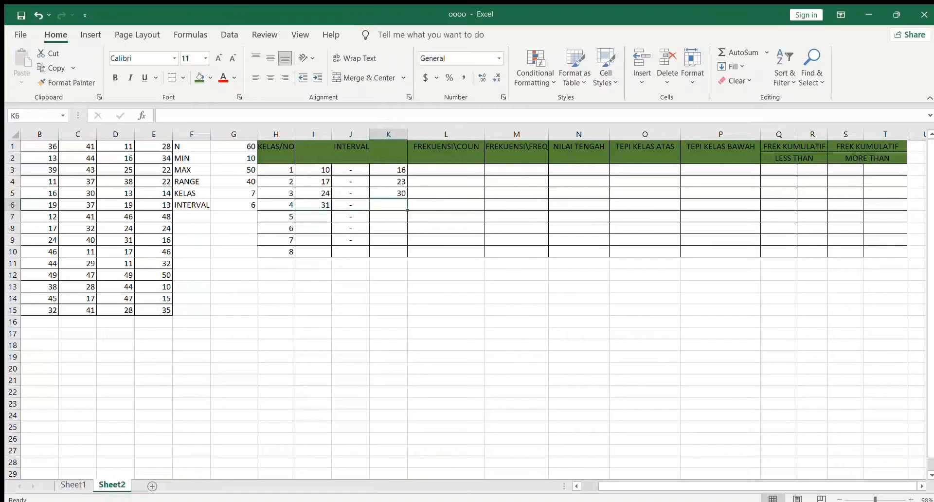
text(=)
key(Left)
key(Left)
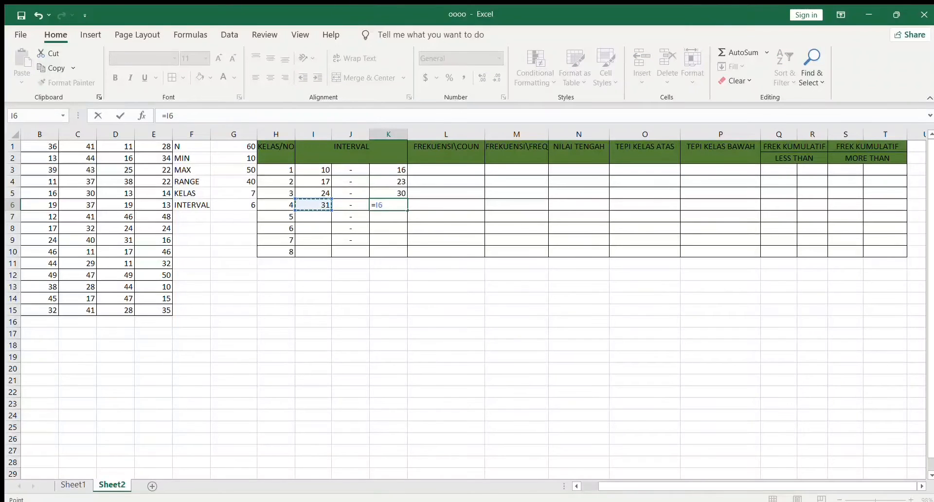
text(+)
key(Down)
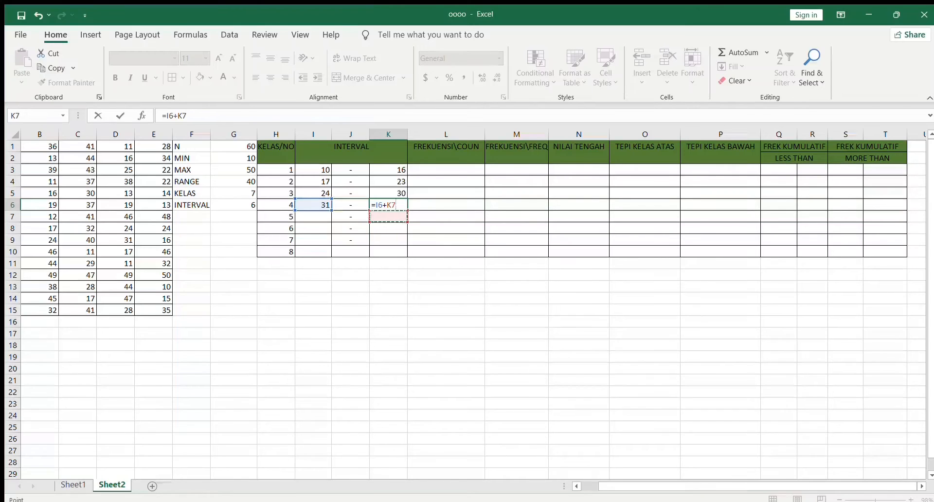
key(Up)
key(Left)
key(Left)
key(Left)
key(Left)
key(Return)
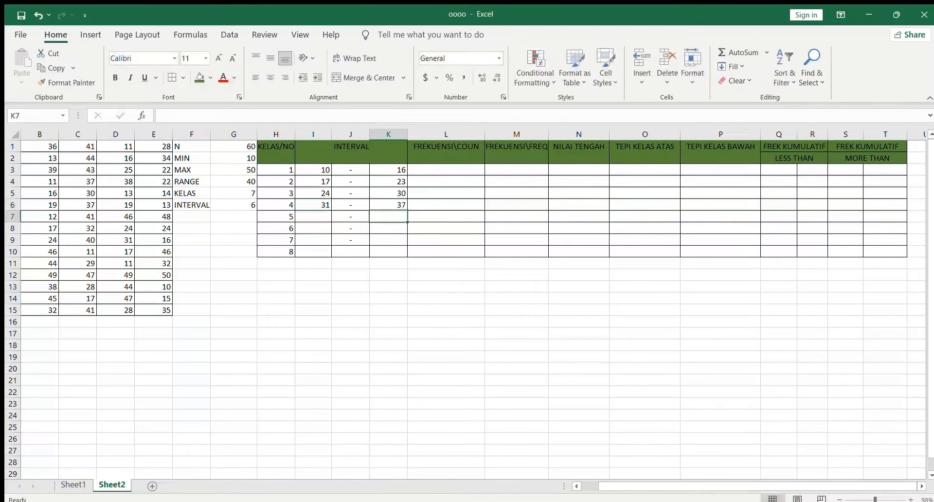
Calculate the fifth class's lower limit in I7 with the formula =K6+1
key(Left)
key(Left)
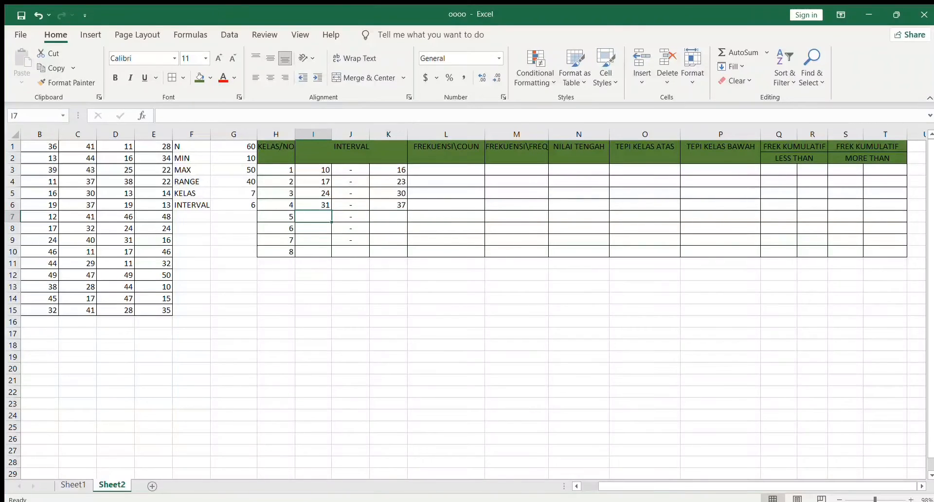
text(=)
click(388, 205)
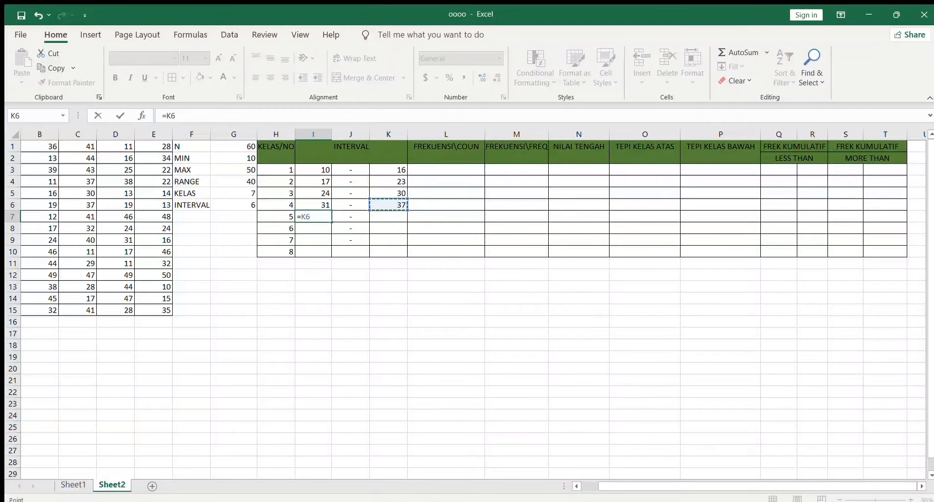
text(1)
key(BackSpace)
text(+1)
key(Return)
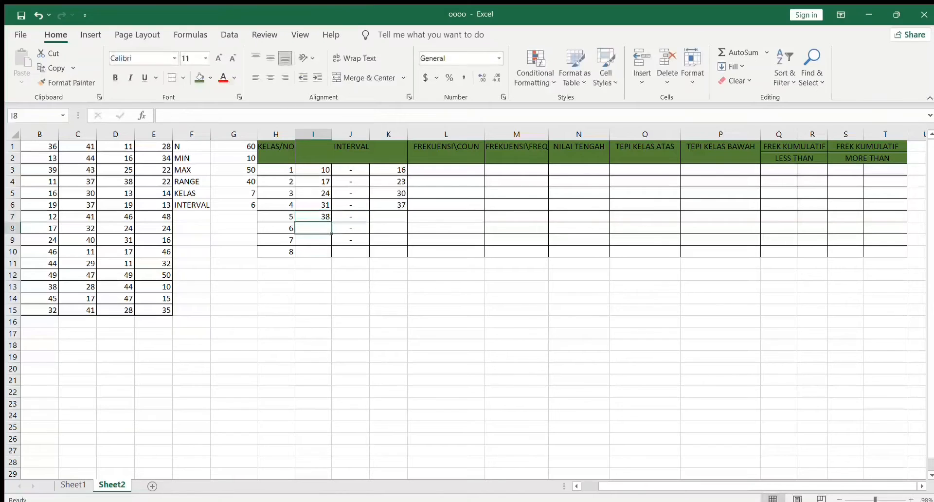
click(389, 217)
text(=)
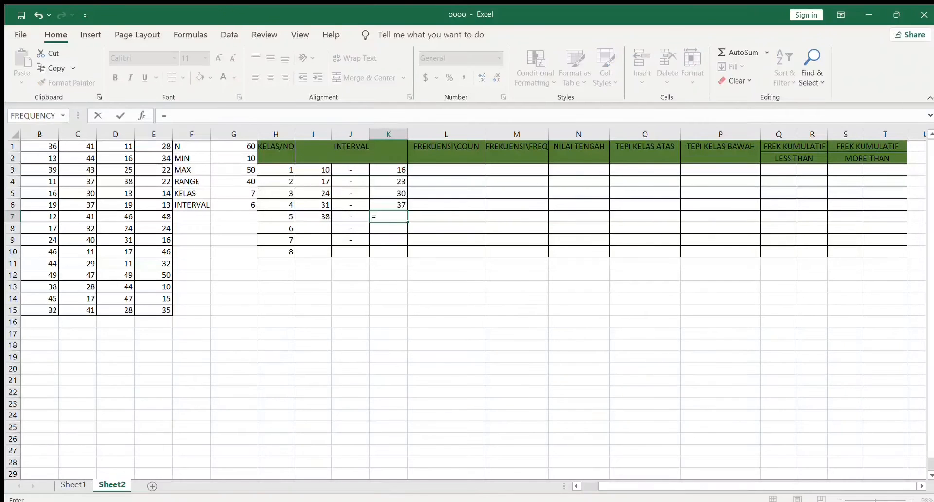
drag(316, 227, 316, 218)
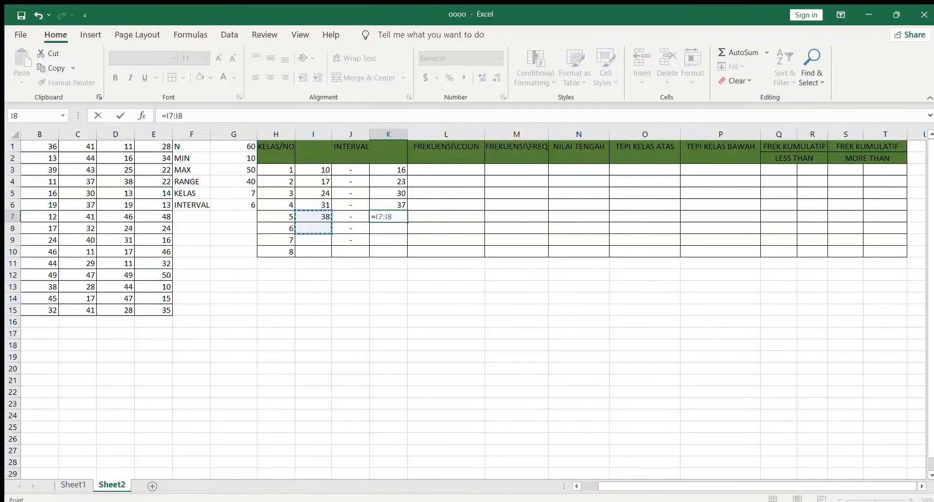
key(BackSpace)
click(313, 229)
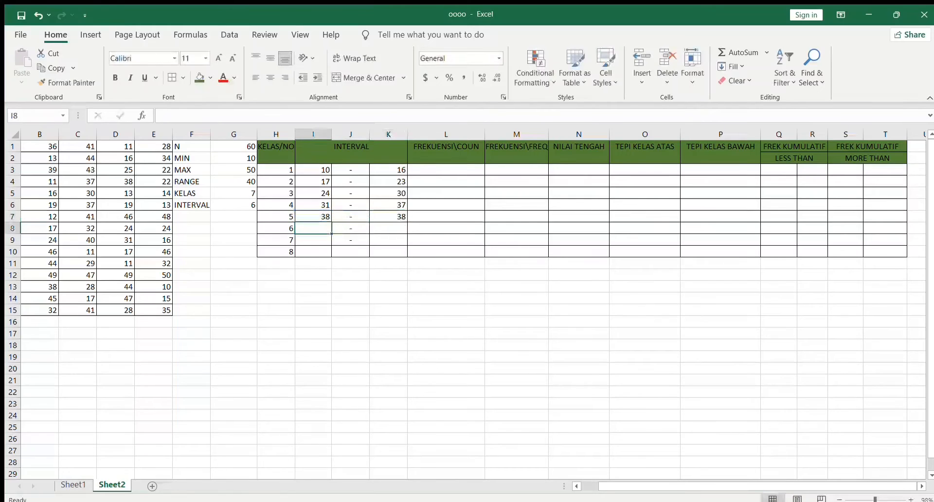
click(388, 217)
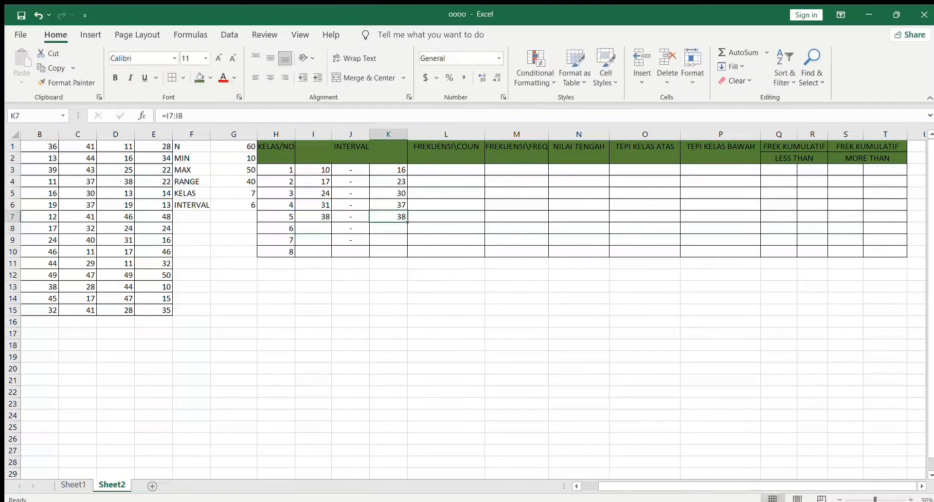
key(ctrl+z)
Calculate the fifth class's upper limit in K7 by adding the interval in G6 to the lower limit in I7
text(=)
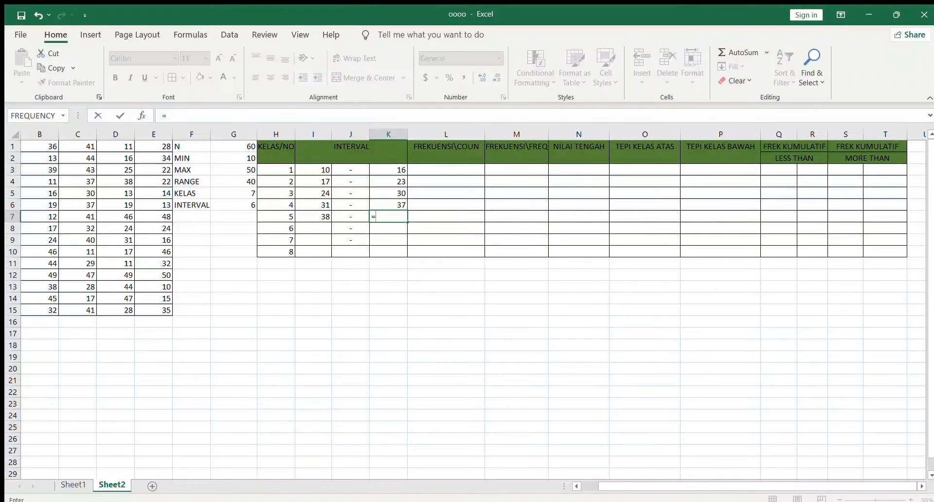
key(Left)
key(Left)
text(+)
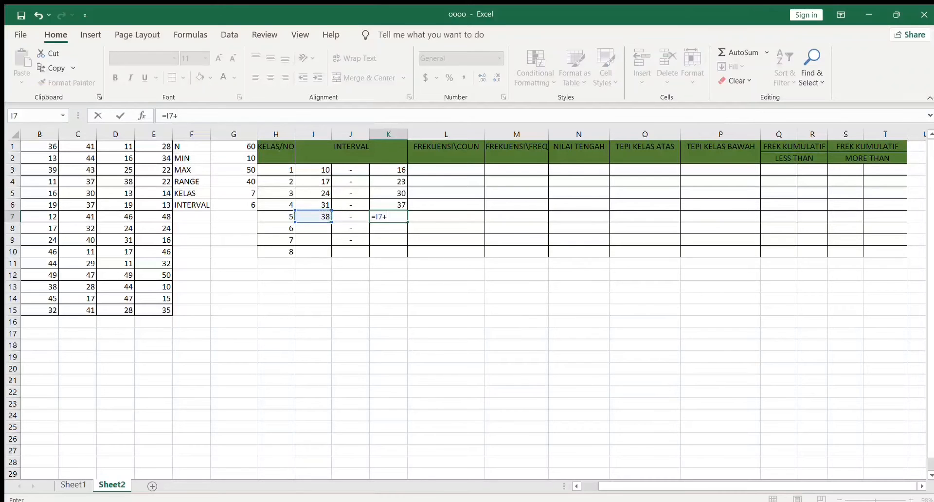
click(233, 206)
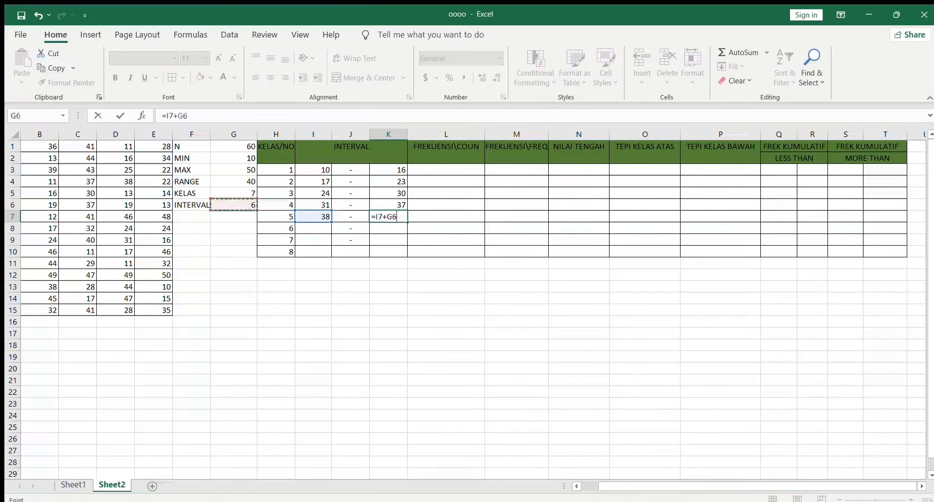
key(Return)
Calculate the sixth class's lower limit in I8 with the formula =K7+1
click(313, 228)
text(=)
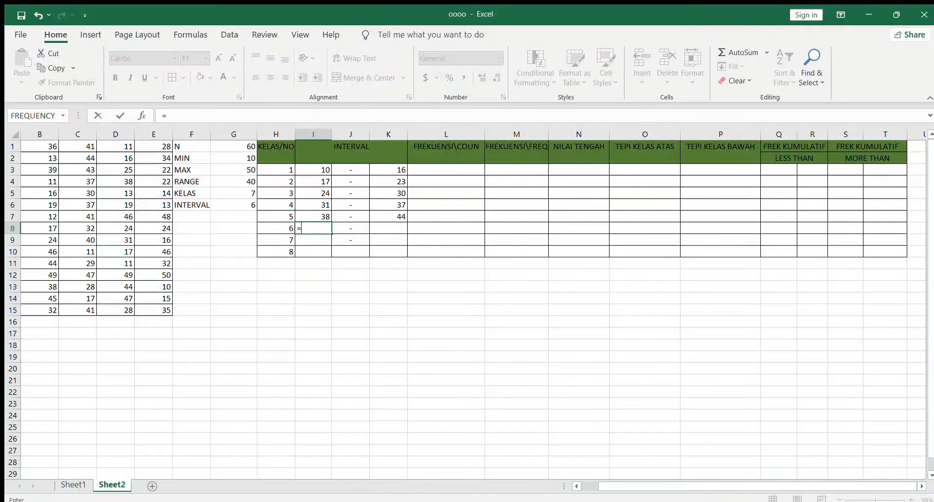
click(388, 216)
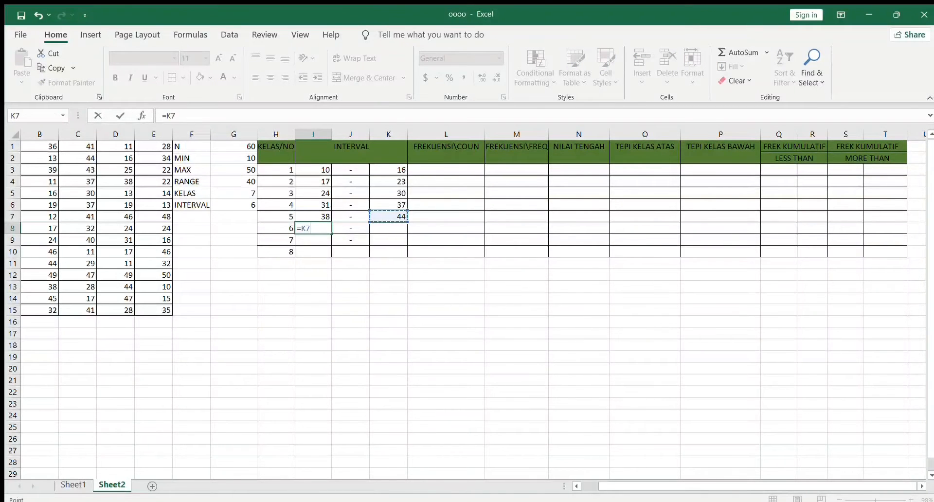
text(+1)
key(Return)
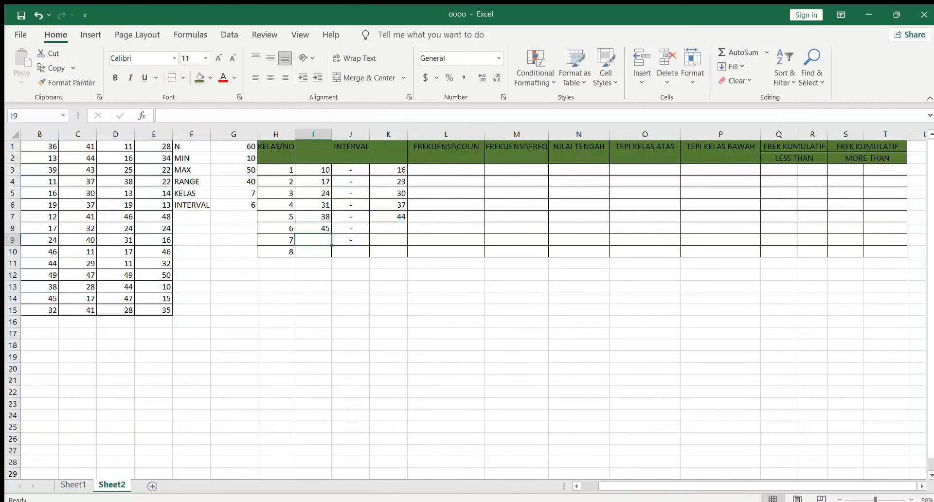
Calculate the sixth class's upper limit in K8 by adding the interval in G6 to the lower limit in I8
click(389, 228)
text(=)
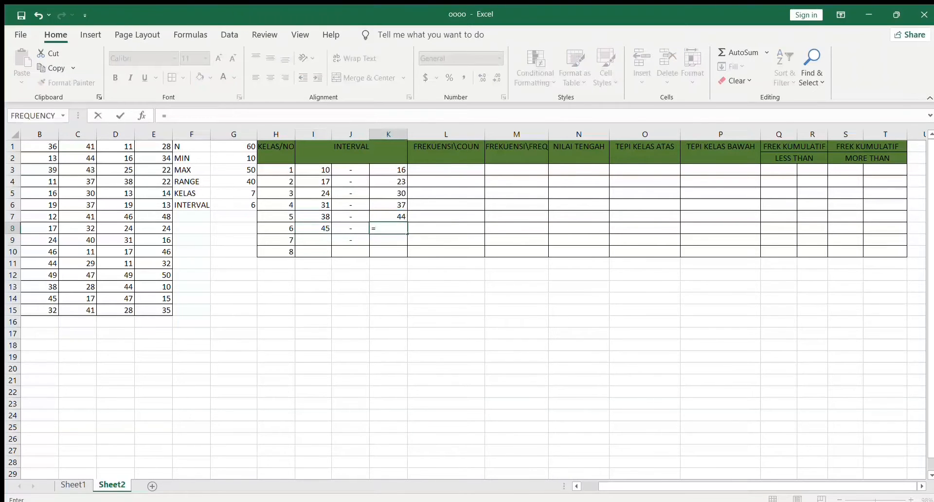
click(313, 228)
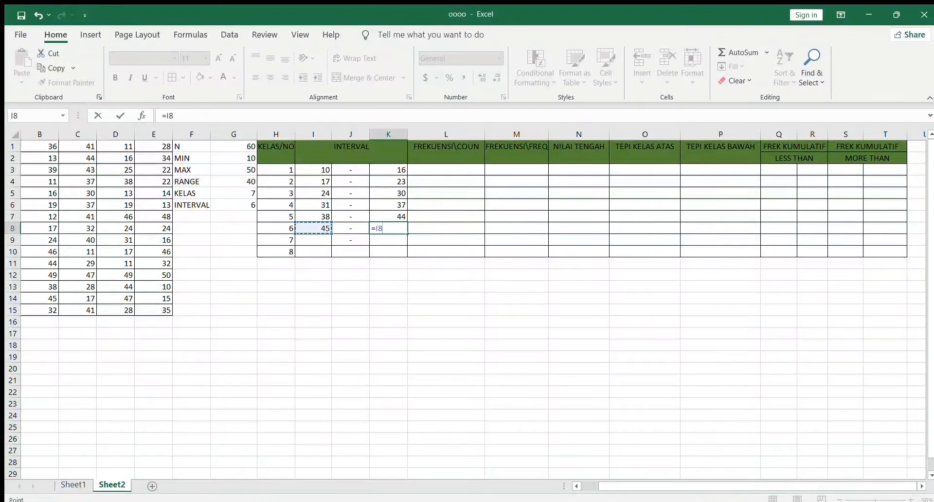
text(+)
click(233, 205)
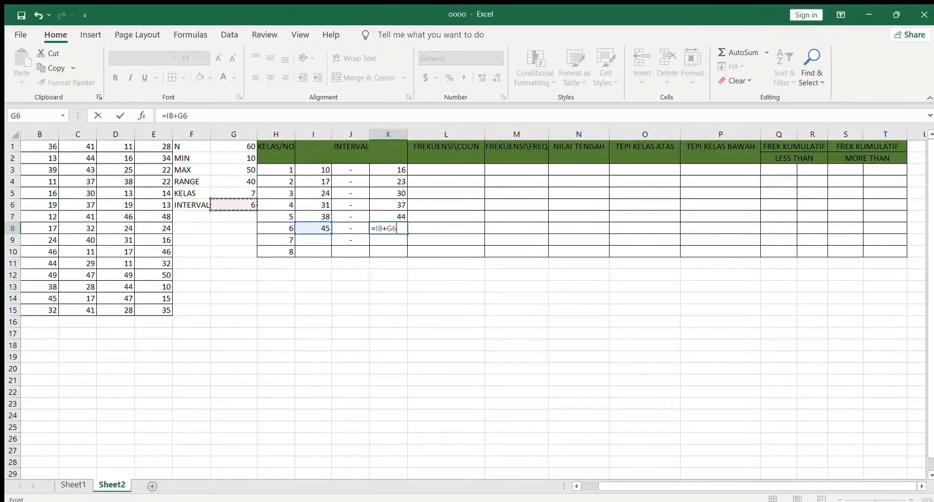
key(Return)
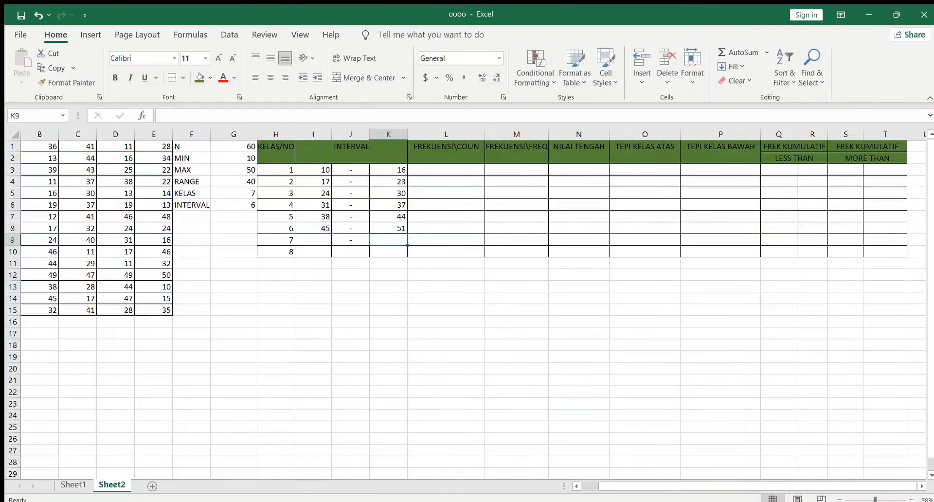
Calculate the seventh class's lower limit in I9 with the formula =K8+1
click(313, 240)
text(=)
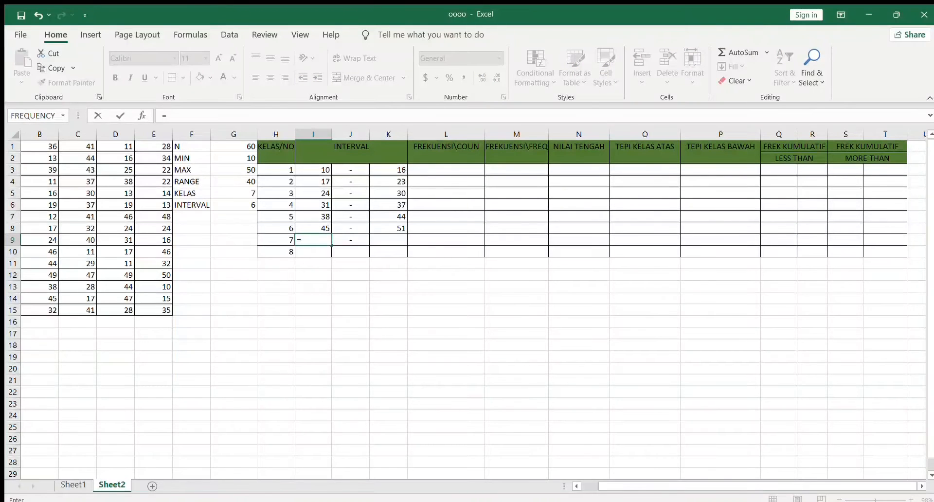
click(389, 228)
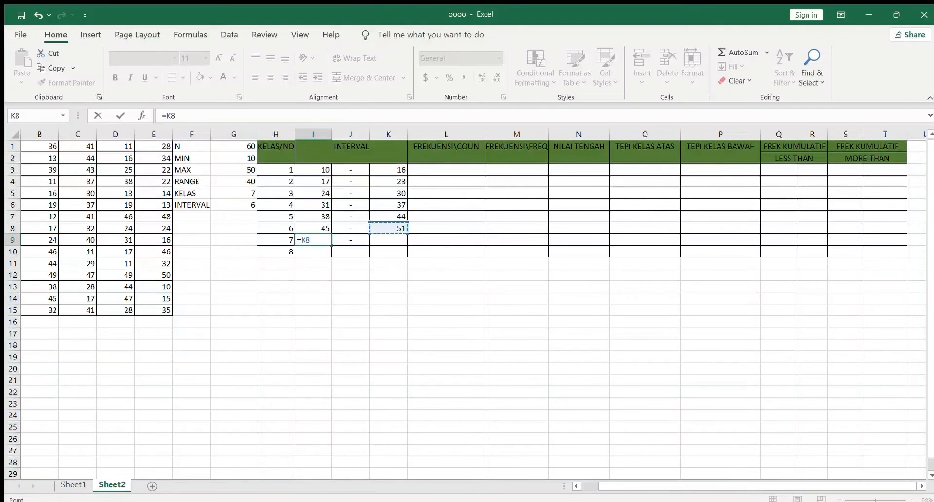
text(+1)
key(Return)
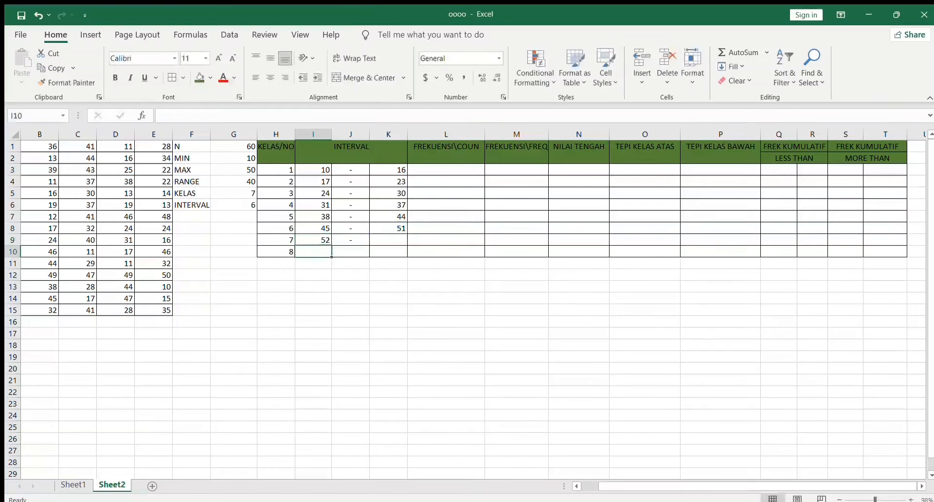
Calculate the seventh class's upper limit in K9 by adding the interval in G6 to the lower limit in I9
click(389, 240)
text(=)
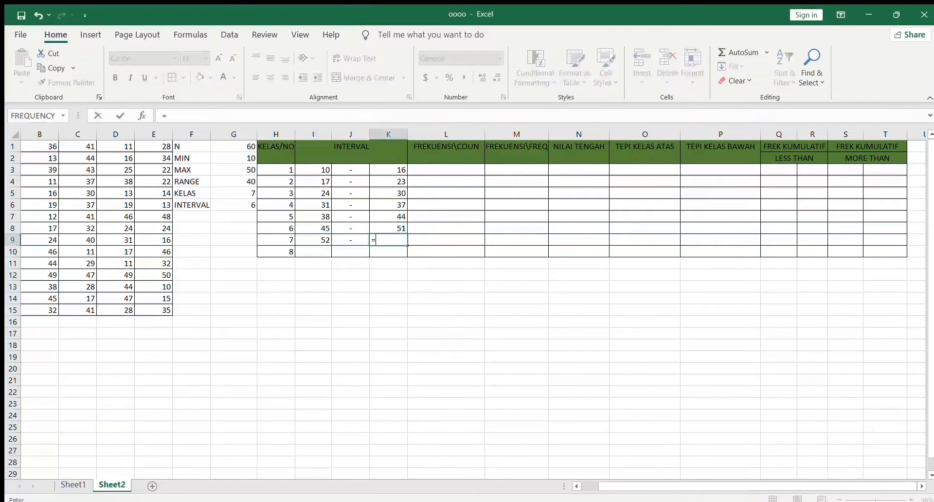
text(+)
key(BackSpace)
click(313, 240)
text(+)
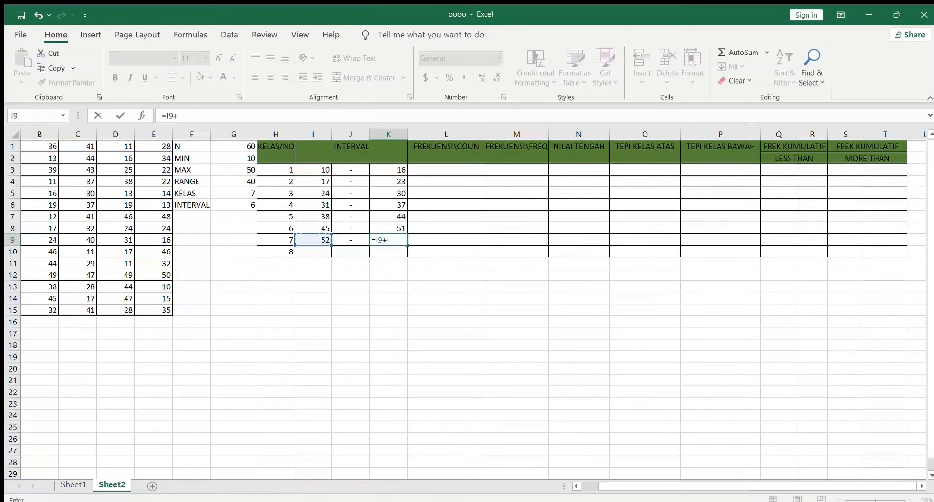
click(234, 204)
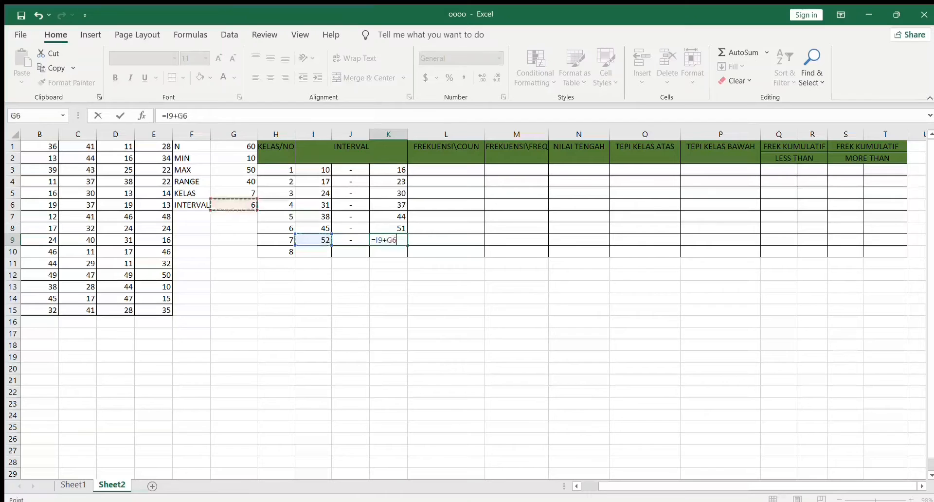
key(Return)
click(517, 345)
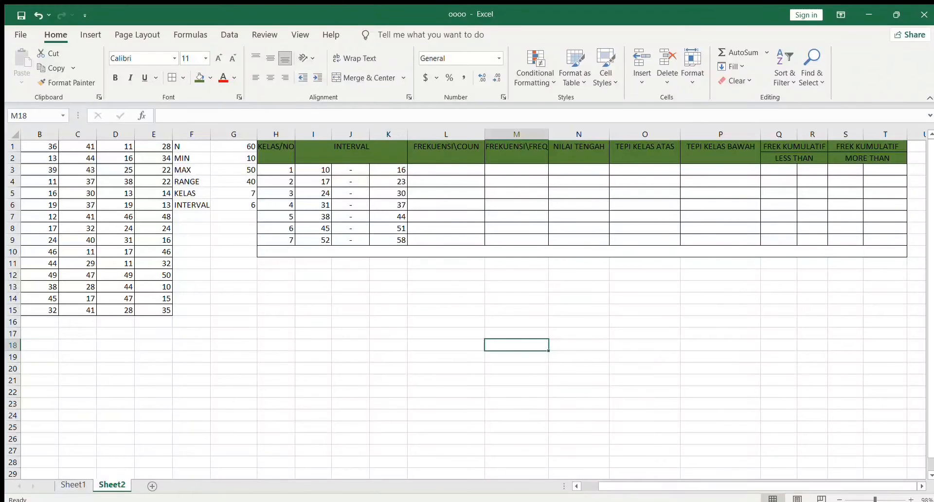
Begin a COUNTIFS formula in L3 for the first class, using data range B1:E15 with the criterion ">=10"
click(447, 169)
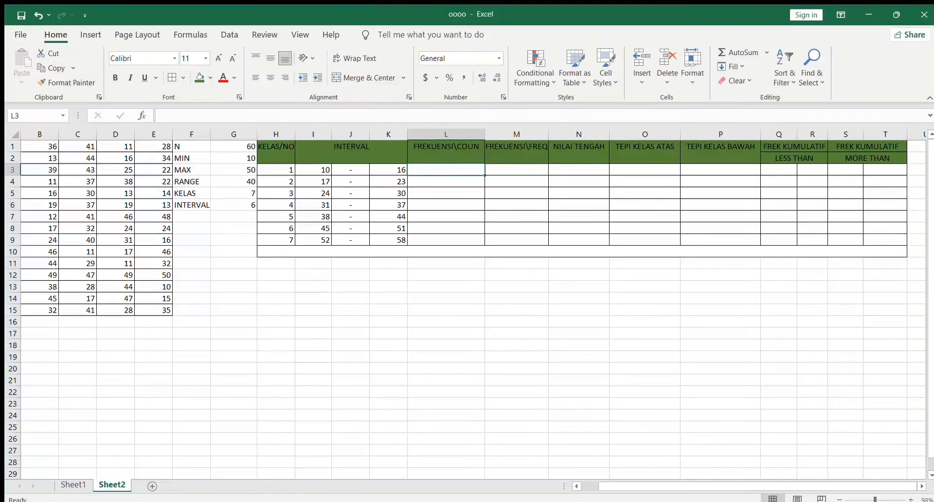
text(=)
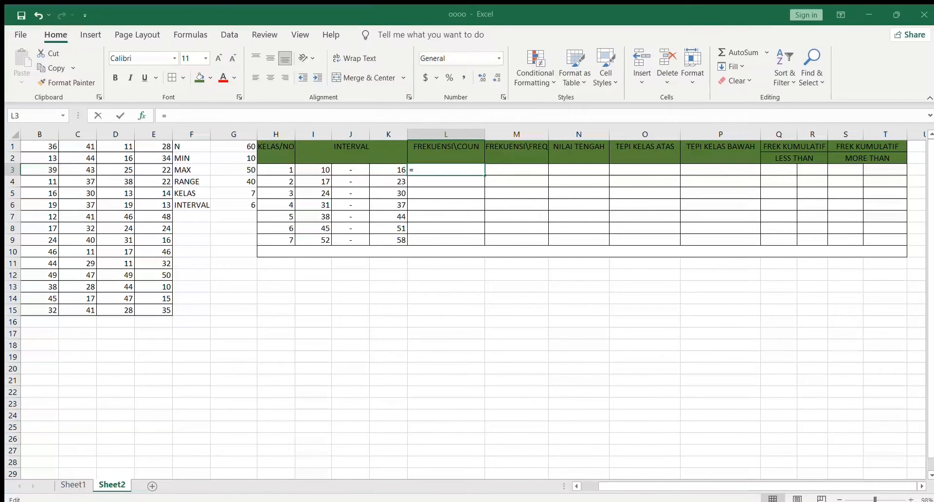
text(COUNTIFS())
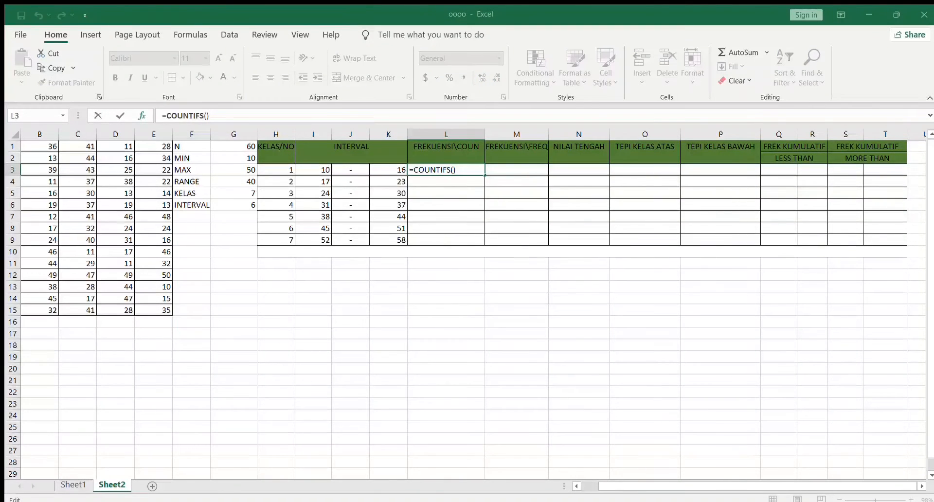
drag(40, 146, 154, 310)
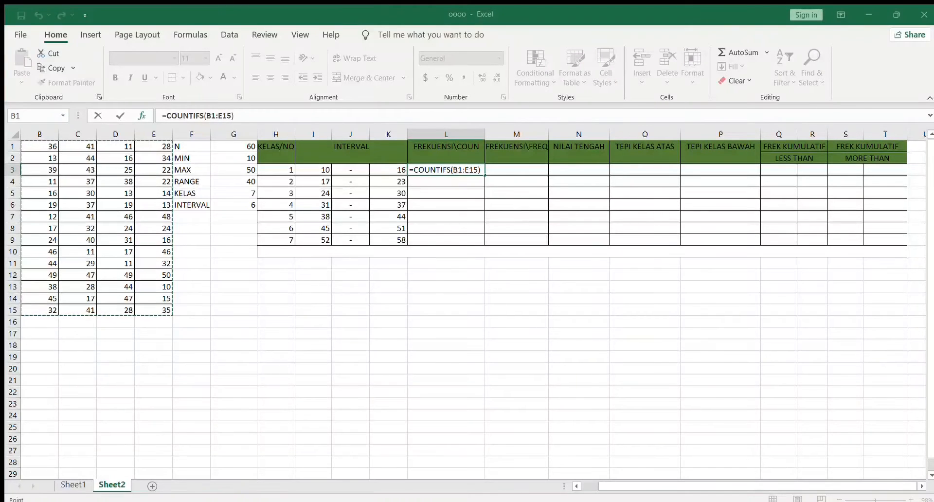
key(F2)
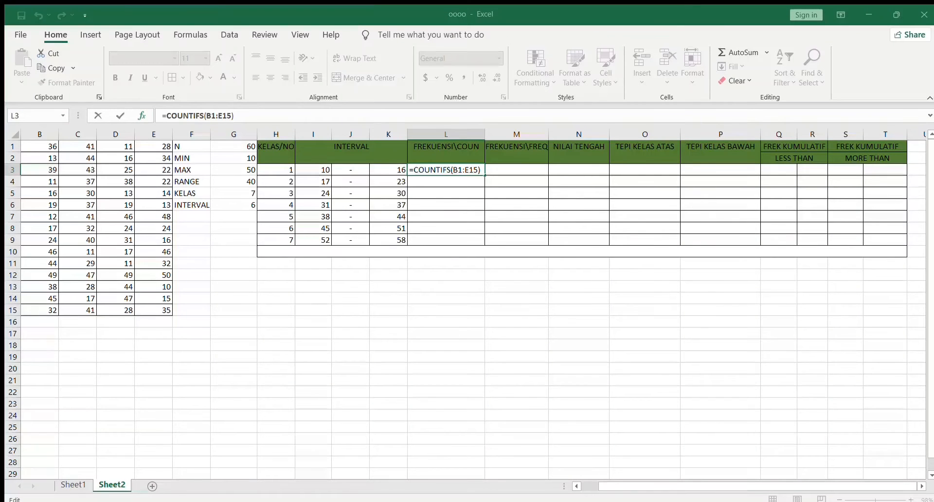
text(,>)
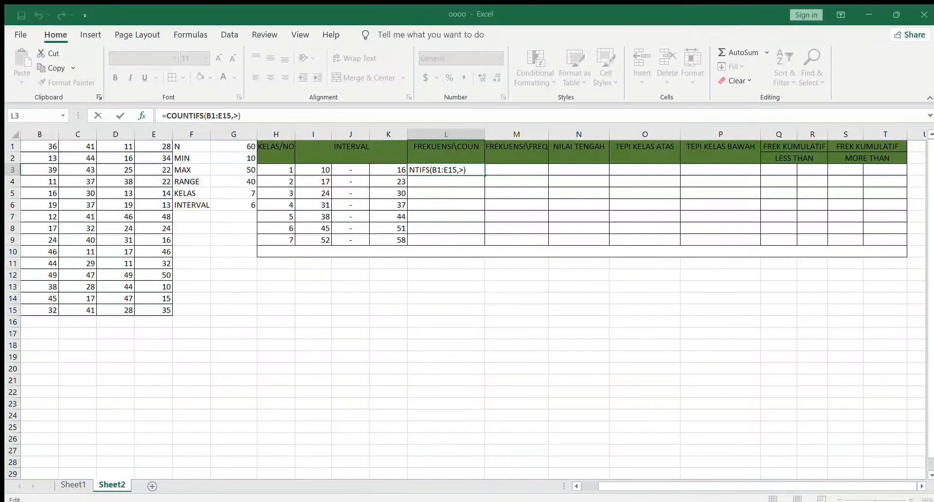
text(=)
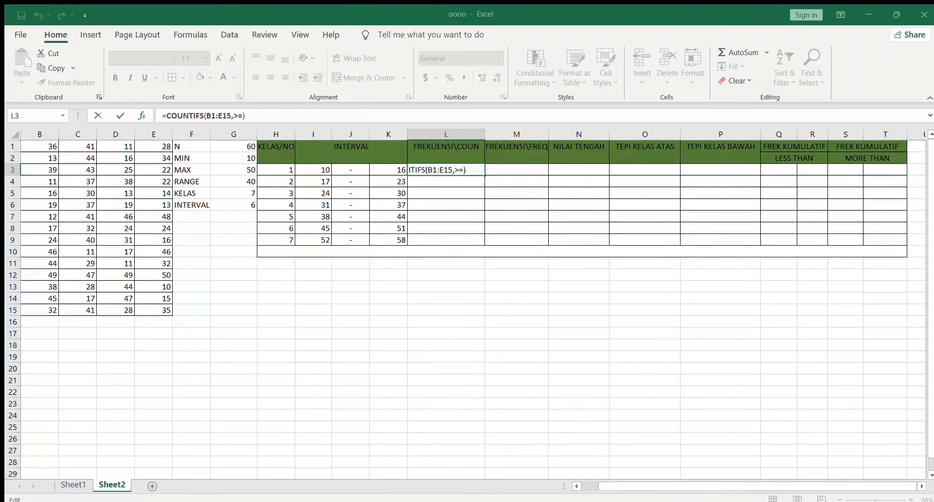
text(10)
key(Tab)
Complete the L3 formula with a second condition of B1:E15 and "<=16", and copy it down through L9
click(39, 146)
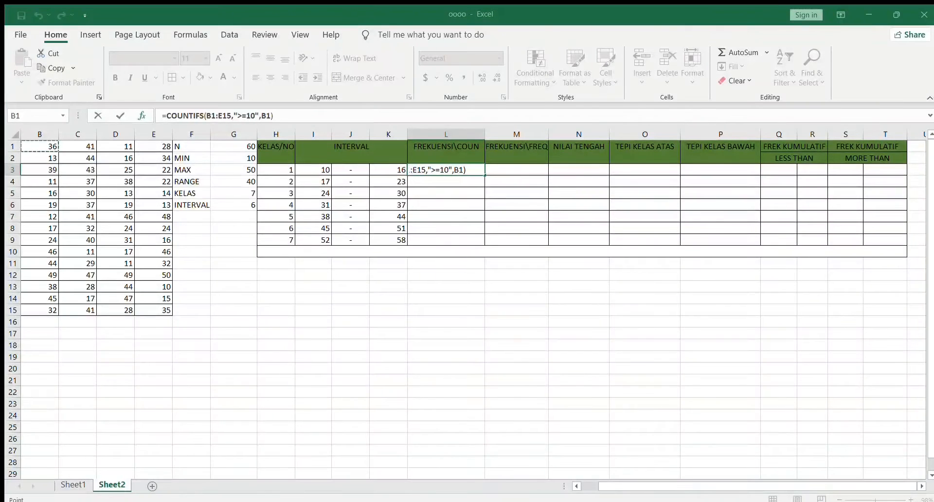
drag(39, 146, 153, 310)
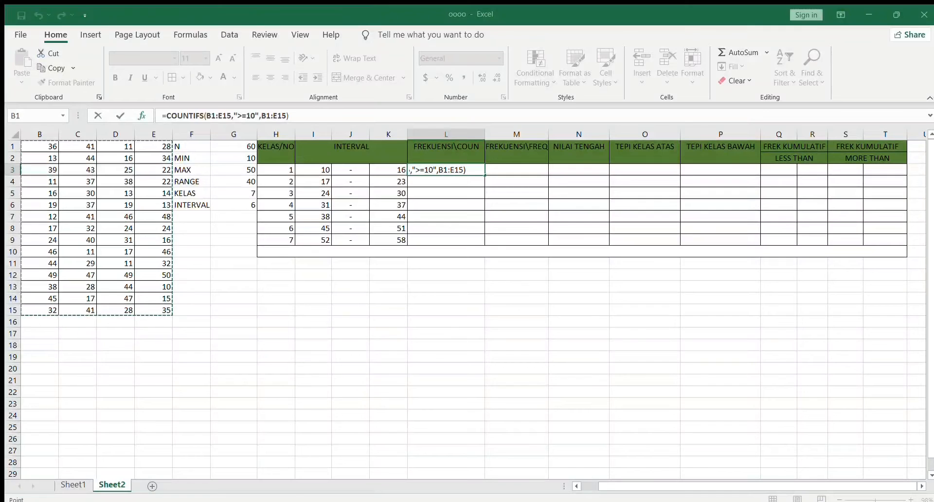
click(286, 116)
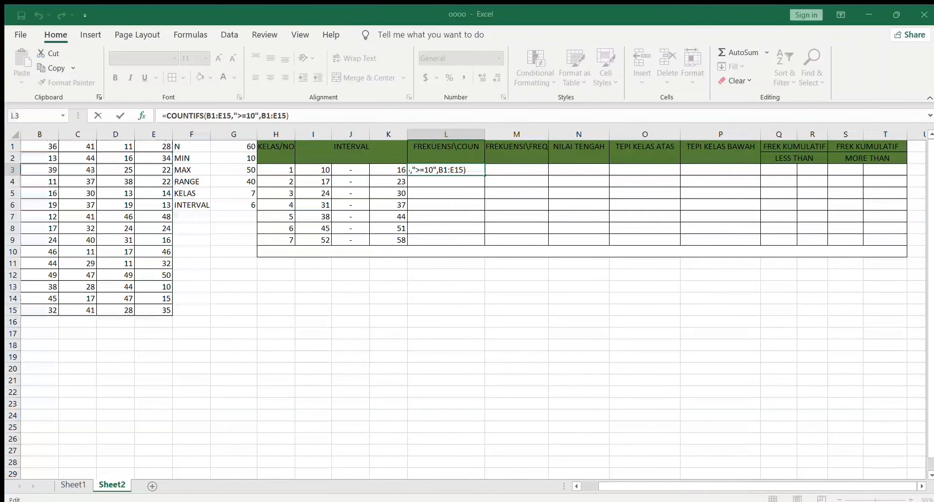
text(,<=)
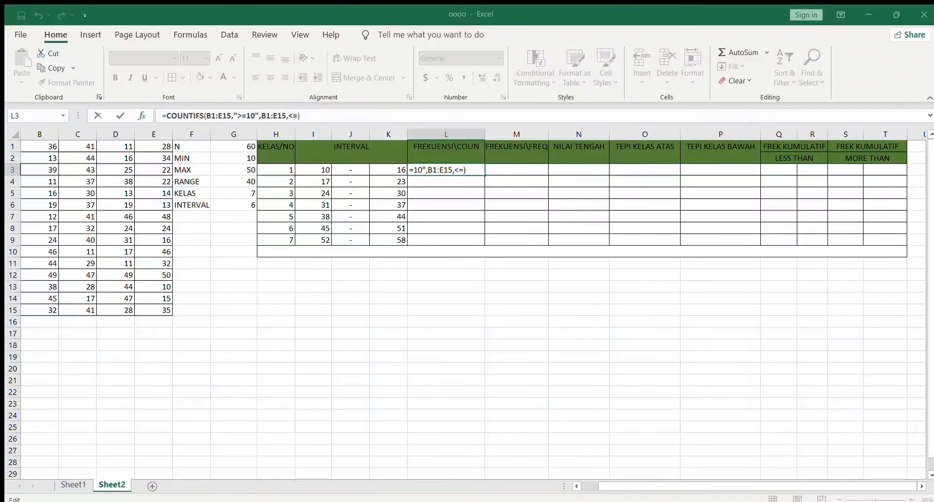
text(16)
key(Return)
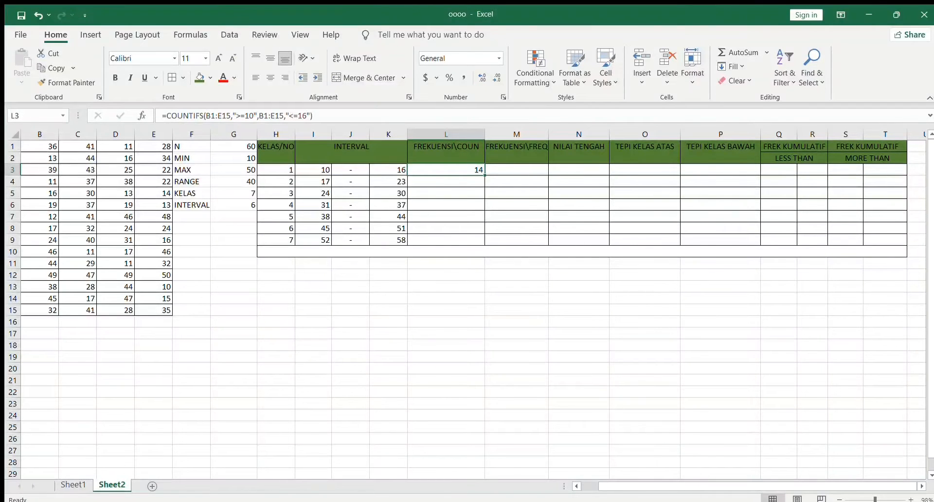
drag(485, 175, 485, 244)
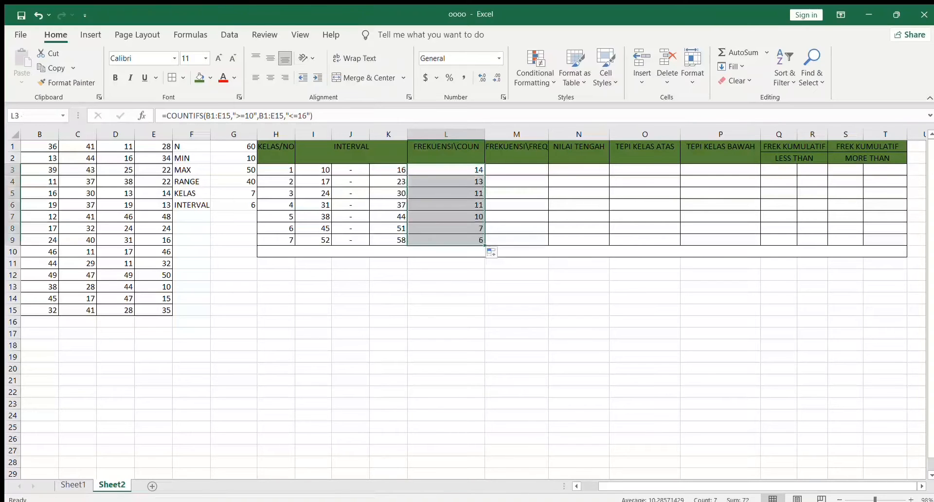
Correct the first criteria range of the COUNTIFS formula in L4 to B1:E15
click(445, 181)
click(215, 116)
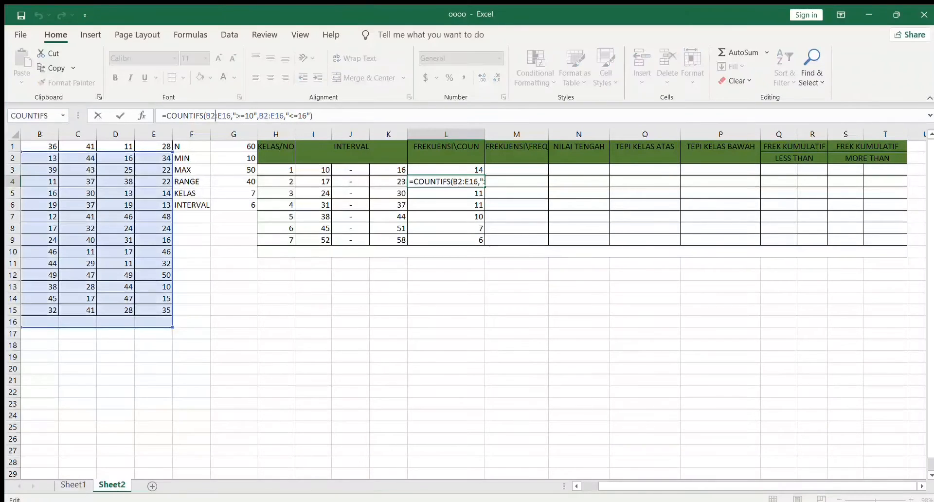
key(BackSpace)
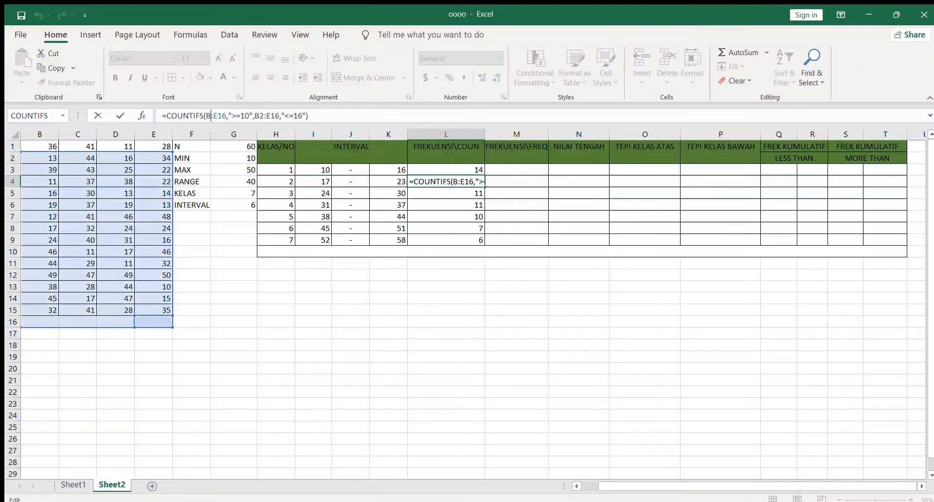
text(1)
key(Right)
key(Right)
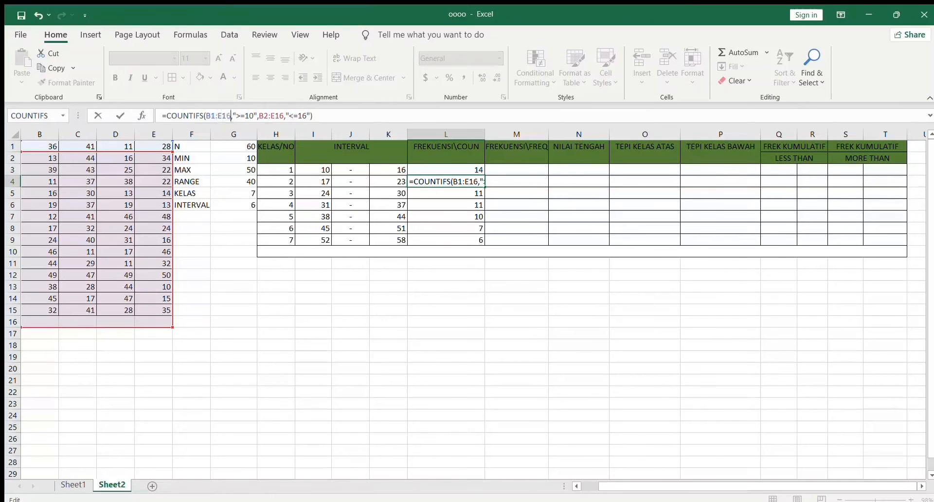
key(BackSpace)
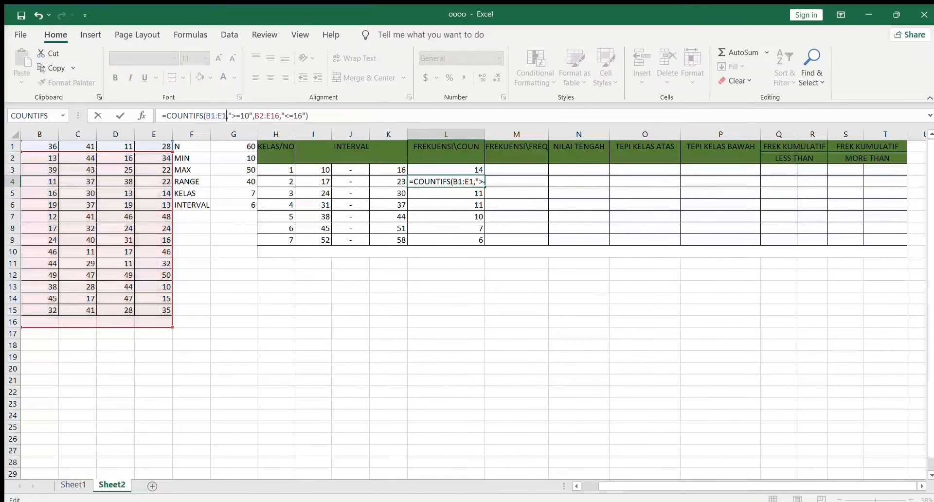
text(5)
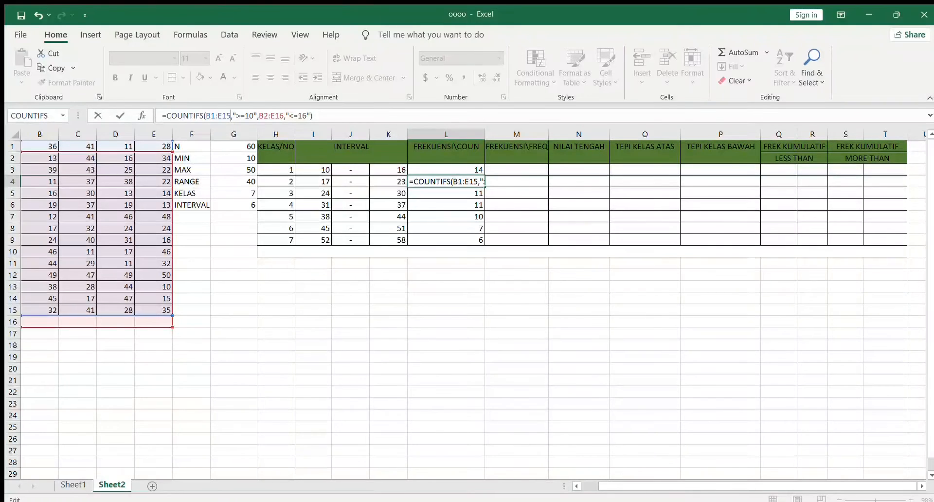
Correct the second criteria range of the COUNTIFS formula in L4 to B1:E15
key(Right)
key(Right)
key(Right)
key(Right)
key(Right)
key(Right)
key(Right)
key(Right)
key(Right)
key(Right)
key(BackSpace)
key(BackSpace)
key(BackSpace)
key(BackSpace)
key(BackSpace)
key(BackSpace)
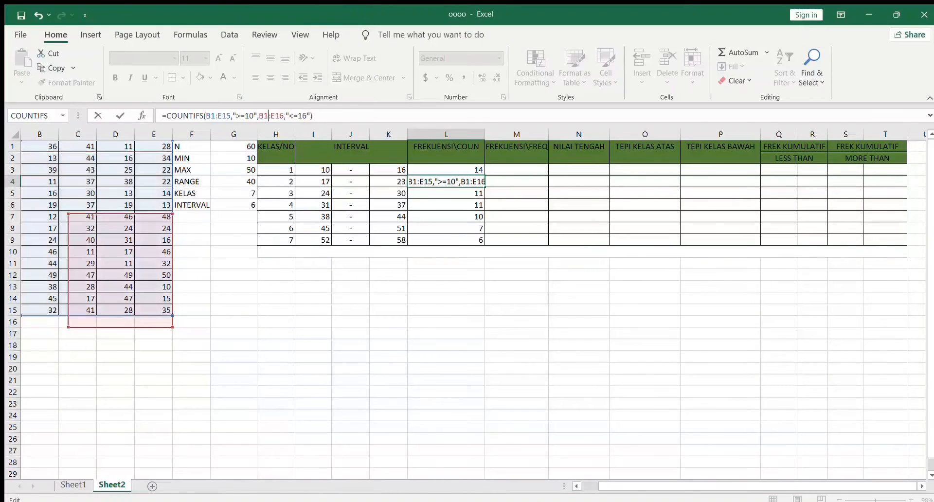
text(B1:E15)
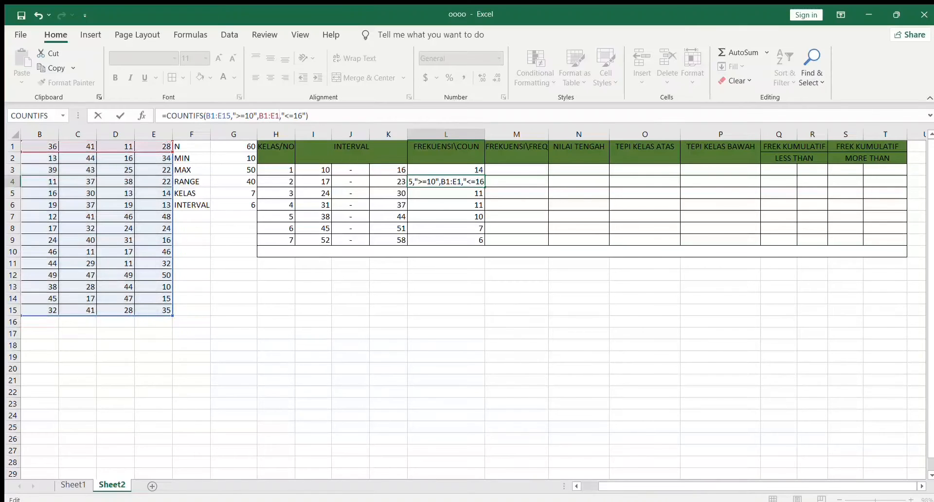
Set the lower-limit criterion of the COUNTIFS formula in L4 to ">=17"
key(Left)
key(Left)
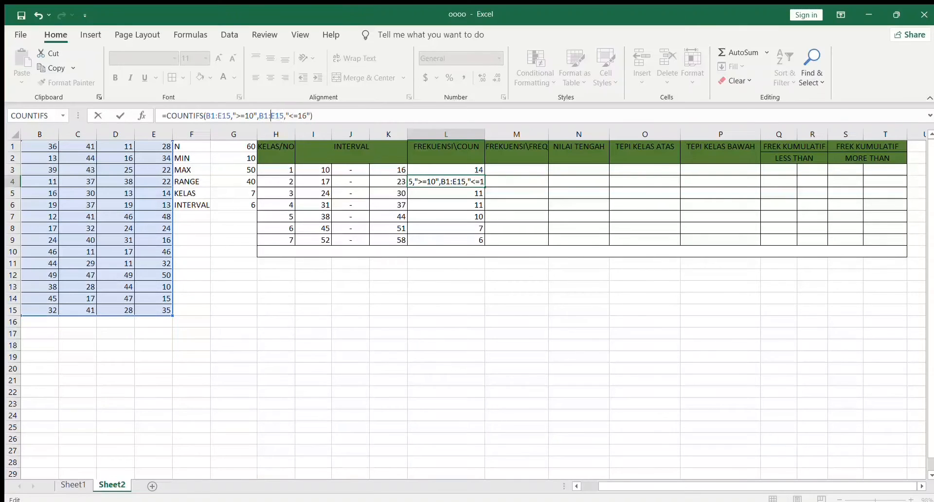
key(Left)
key(Left)
key(BackSpace)
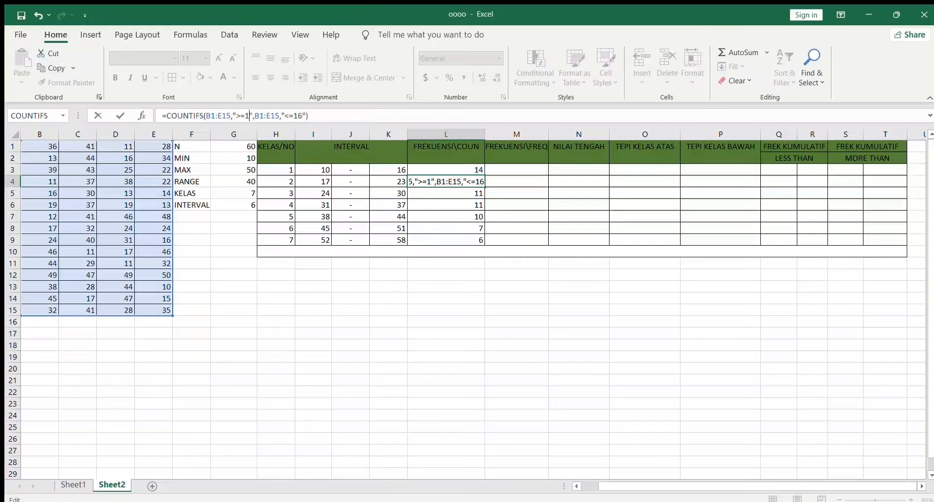
text(17)
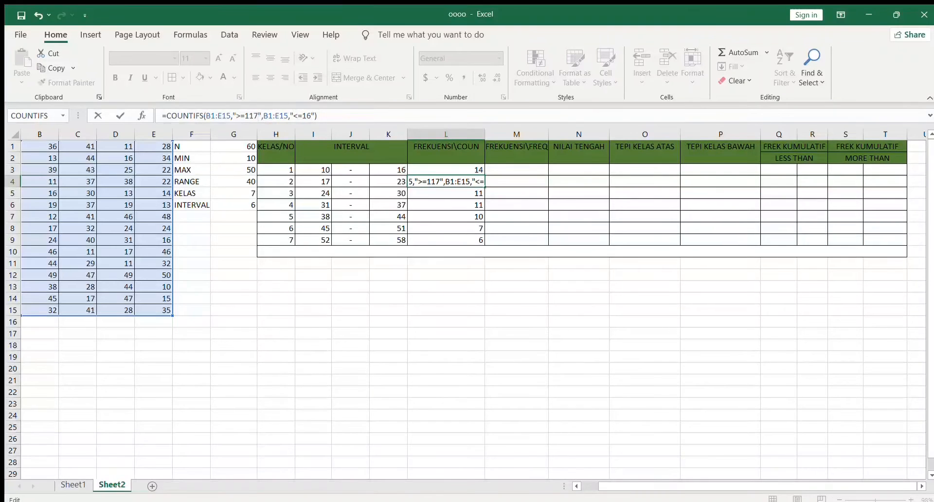
key(BackSpace)
key(BackSpace)
text(7)
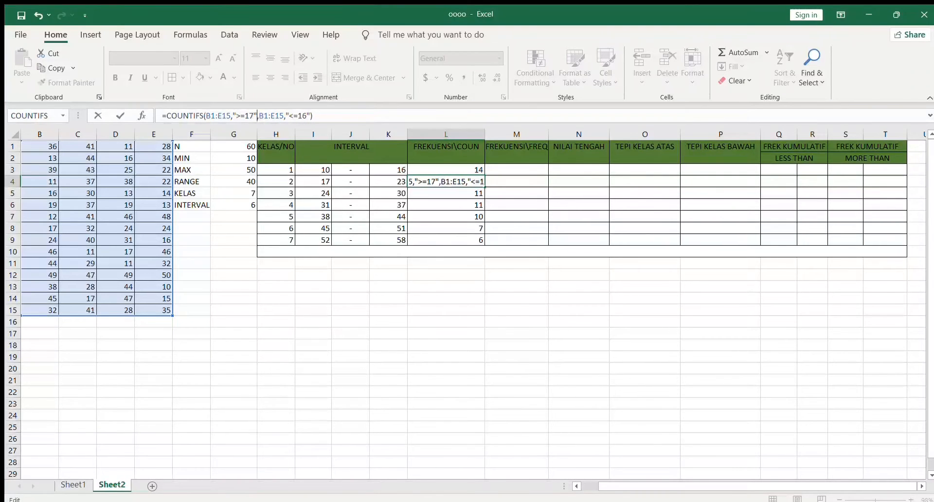
Set the upper-limit criterion of the COUNTIFS formula in L4 to "<=23" and enter the formula
key(Right)
key(Right)
key(Right)
key(Right)
key(Right)
key(BackSpace)
key(BackSpace)
text(2)
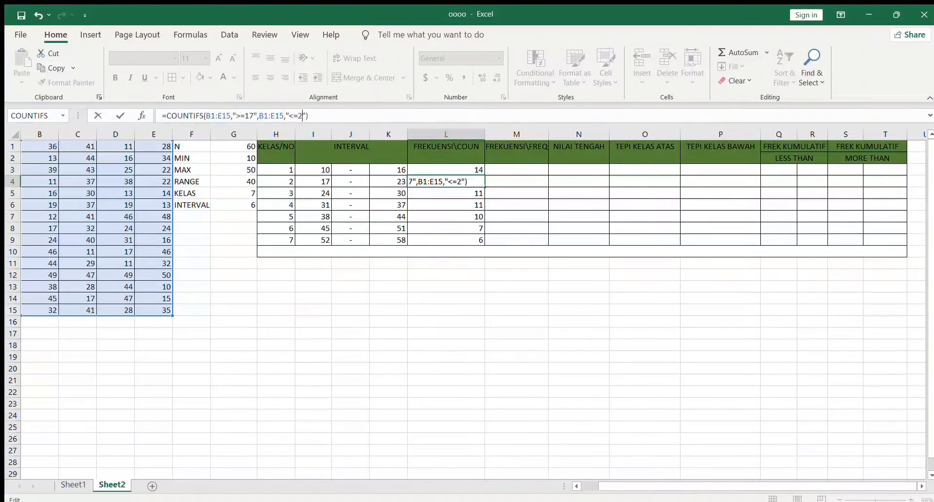
text(3)
key(Return)
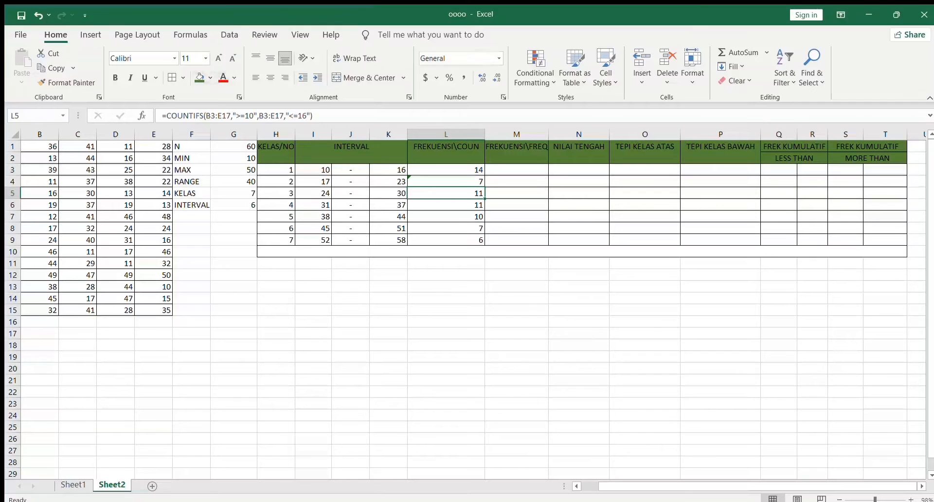
Correct the first criteria range of the COUNTIFS formula in L5 to B1:E15
click(210, 116)
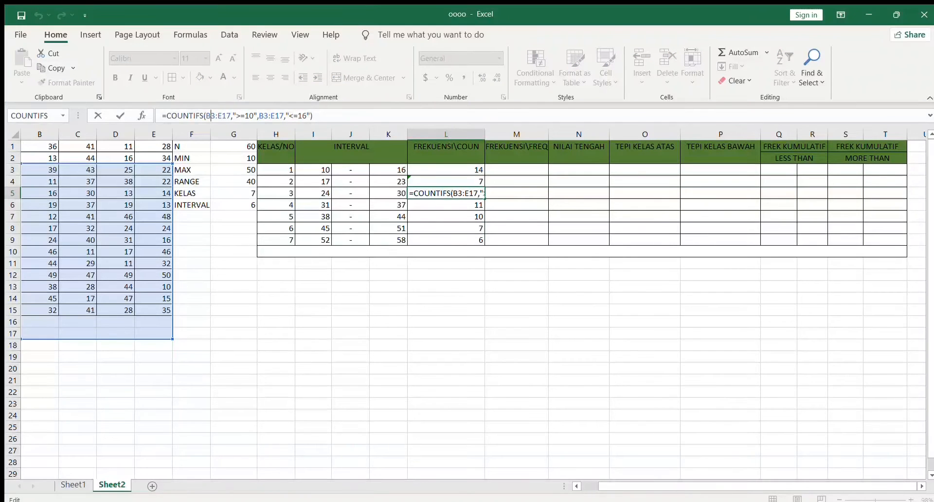
key(Delete)
text(1)
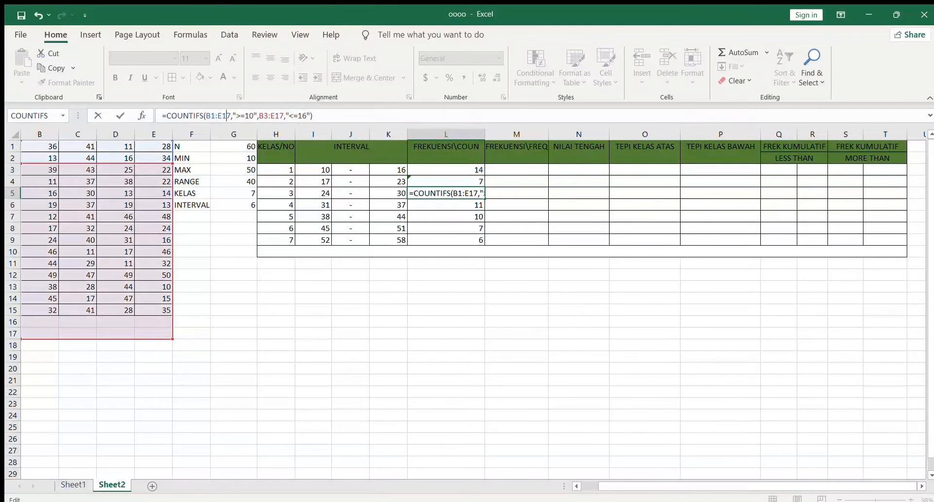
key(BackSpace)
text(5)
Set the lower-limit criterion of the COUNTIFS formula in L5 to ">=24"
key(Right)
key(Right)
key(Right)
key(Right)
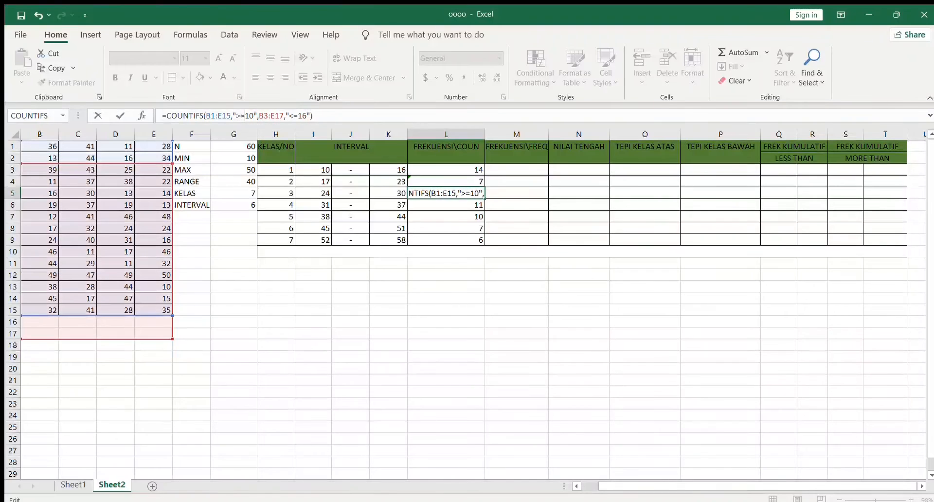
key(BackSpace)
key(BackSpace)
text(24)
Correct the second criteria range of the COUNTIFS formula in L5 to B1:E15
key(Right)
key(Right)
key(Right)
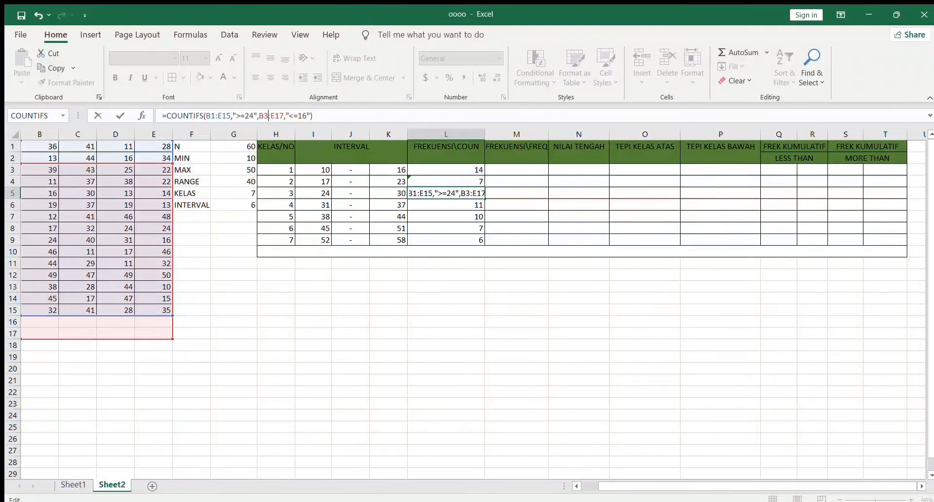
key(BackSpace)
key(BackSpace)
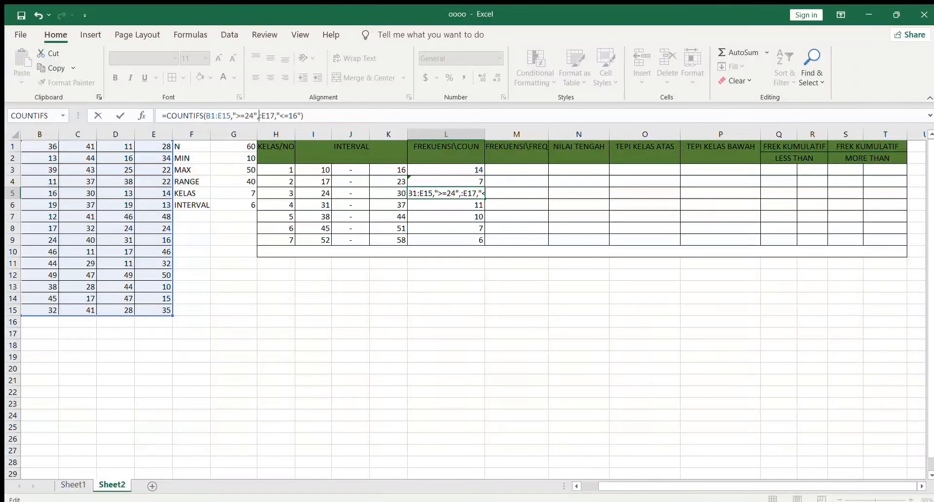
key(ctrl+z)
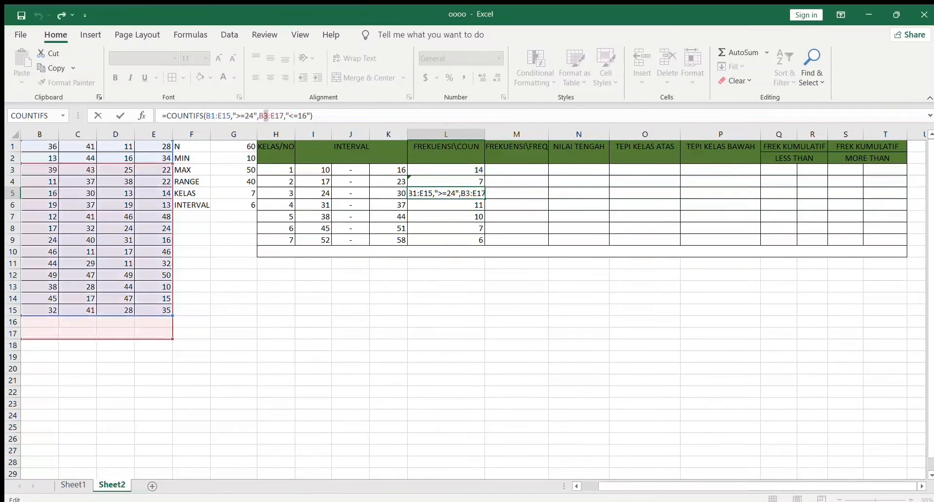
key(BackSpace)
text(1)
key(Right)
key(Right)
key(Right)
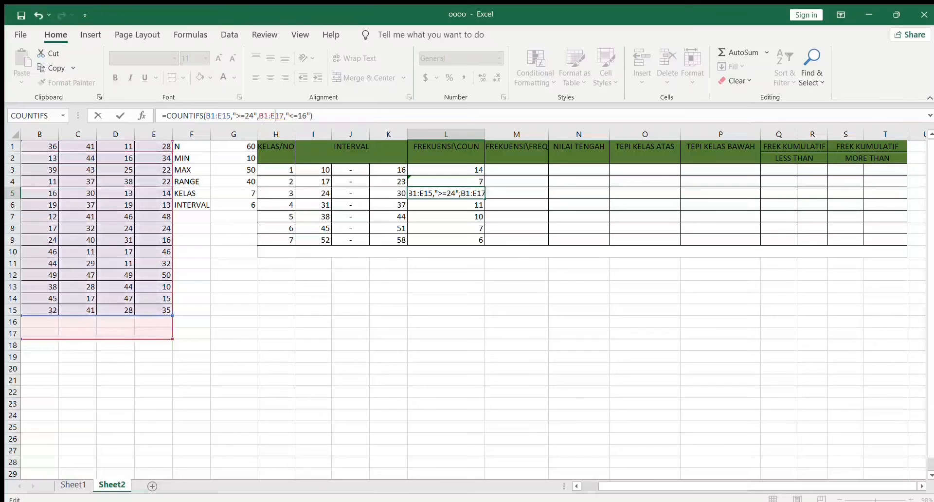
key(Delete)
text(15)
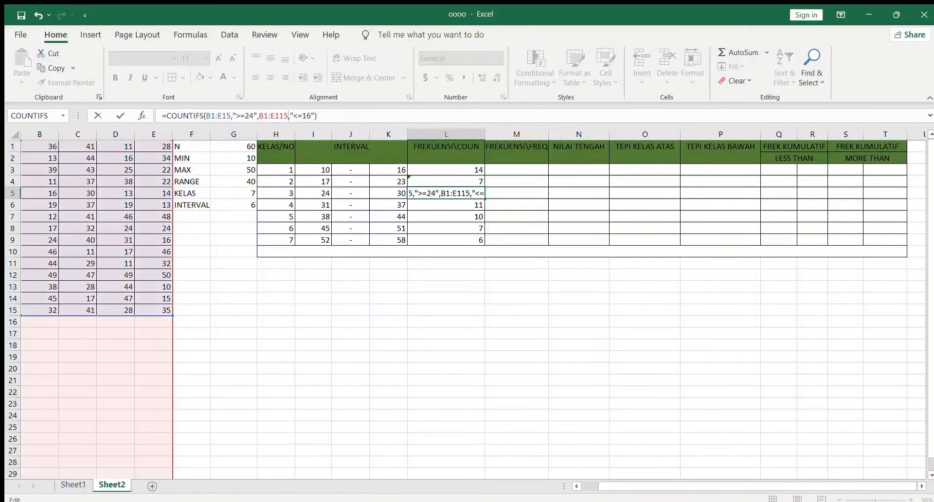
key(Left)
key(BackSpace)
Set the upper-limit criterion of the COUNTIFS formula in L5 to "<=30" and enter the formula
key(Right)
key(Right)
key(Right)
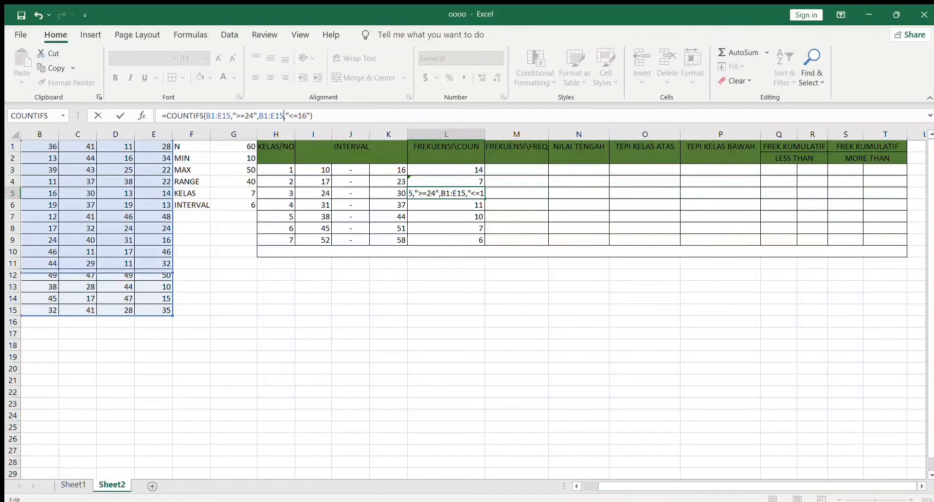
key(Right)
key(Right)
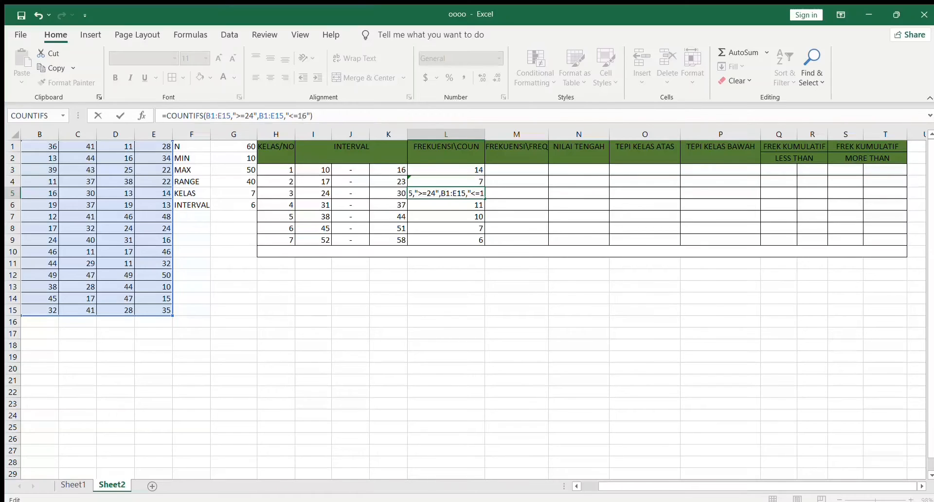
key(Right)
key(BackSpace)
key(BackSpace)
text(30)
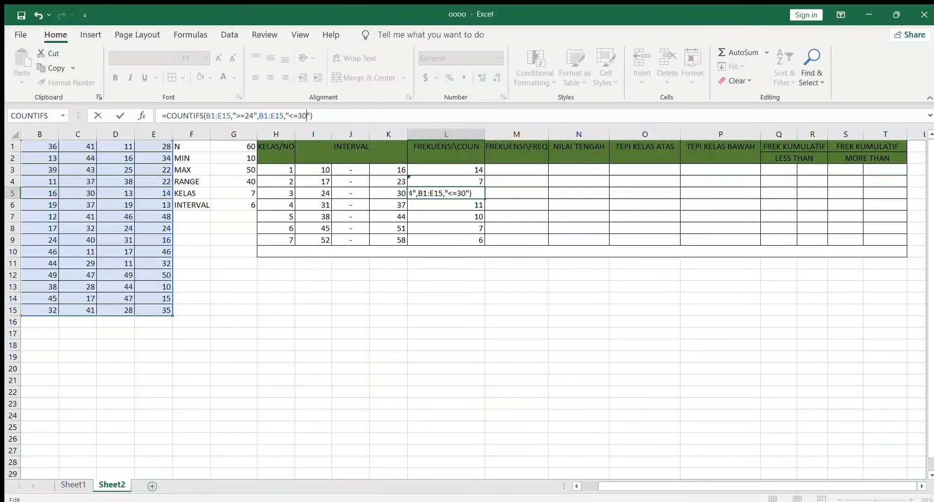
key(Return)
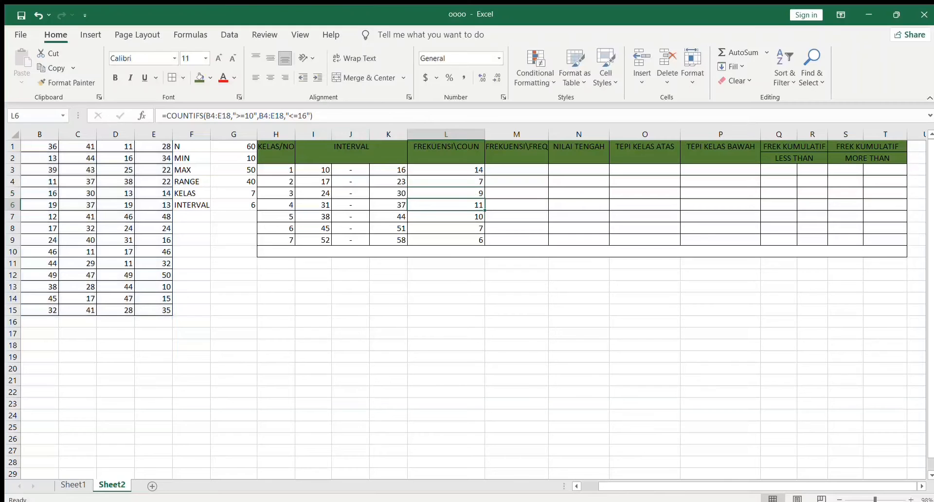
Correct the first criteria range of the COUNTIFS formula in L6 to B1:E15
click(216, 116)
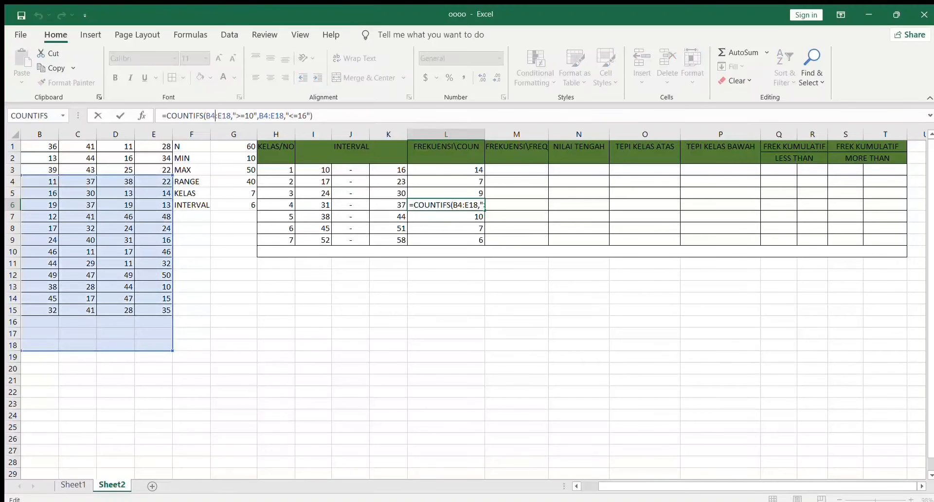
key(BackSpace)
text(1)
key(Right)
key(Right)
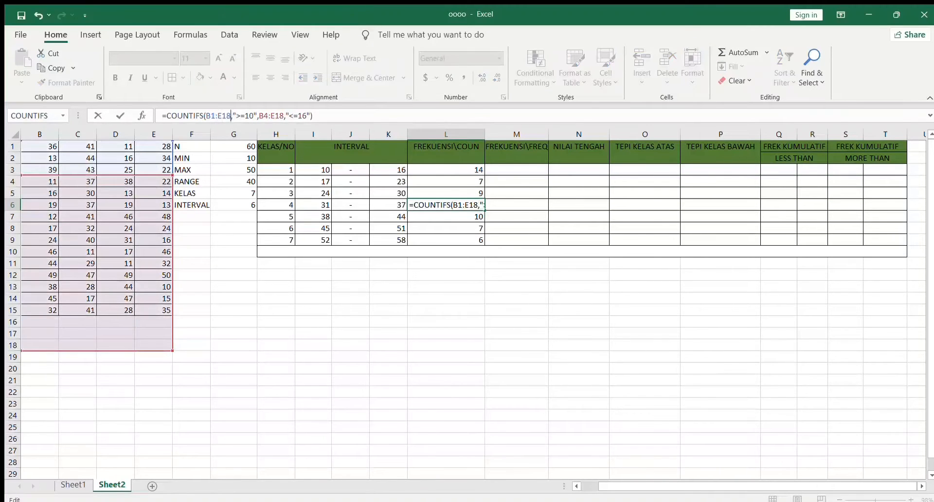
key(BackSpace)
text(5)
Set the lower-limit criterion of the COUNTIFS formula in L6 to ">=31"
key(Right)
key(Right)
key(Right)
key(Right)
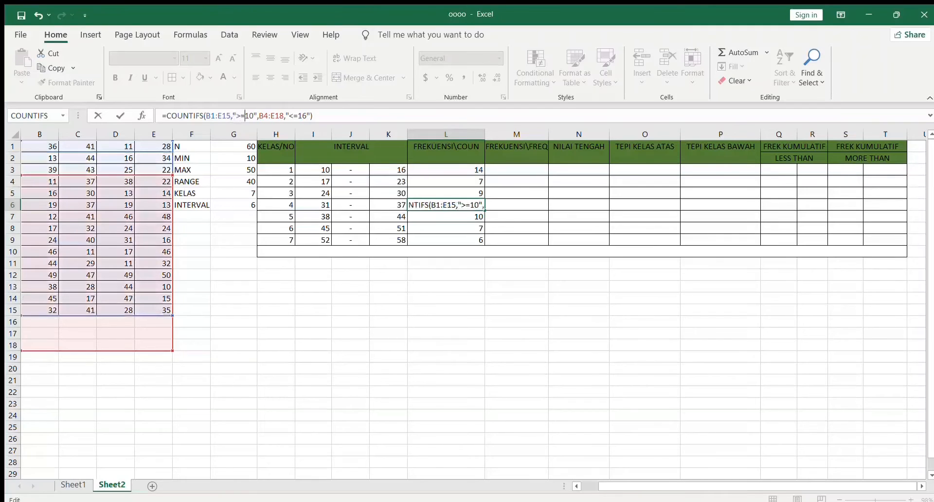
key(End)
key(Left)
key(Left)
key(Left)
key(Left)
key(Left)
key(Left)
key(Left)
key(Left)
key(Left)
key(Left)
key(Left)
key(Left)
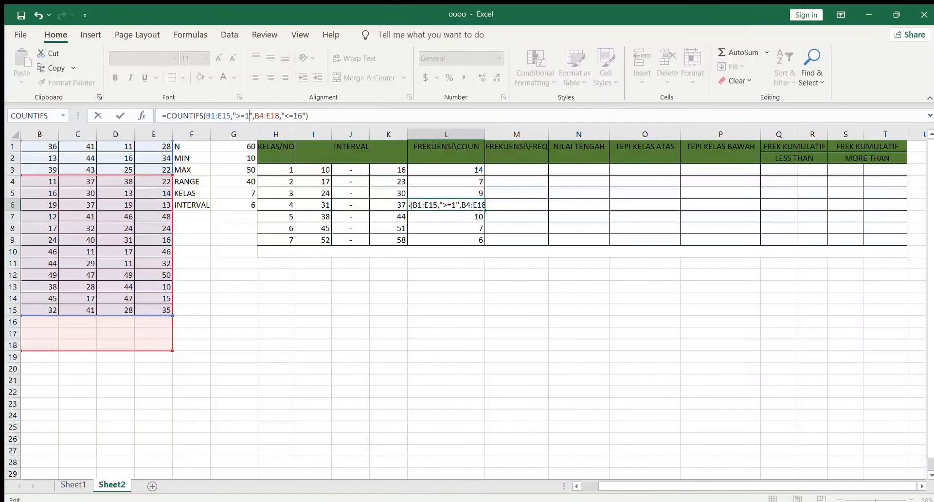
key(BackSpace)
key(BackSpace)
text(31)
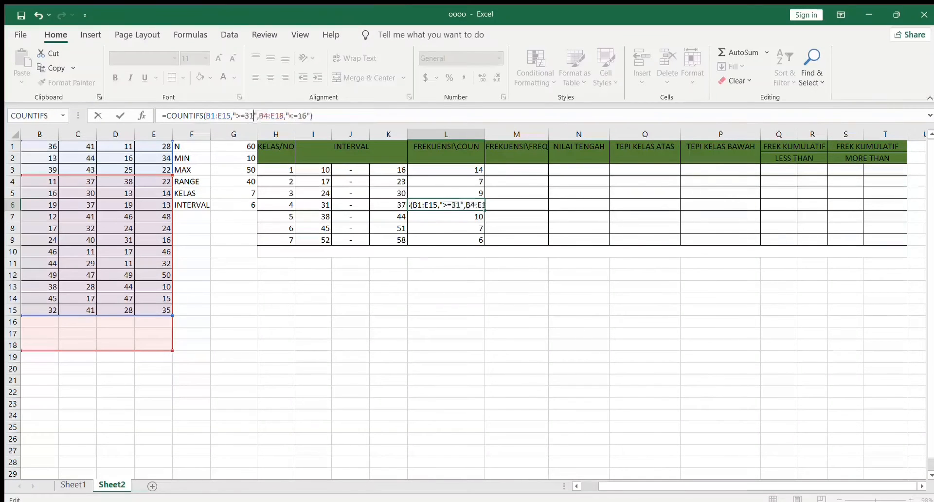
Correct the second criteria range of the COUNTIFS formula in L6 to B1:E15
key(Right)
key(Right)
key(Right)
key(Right)
key(BackSpace)
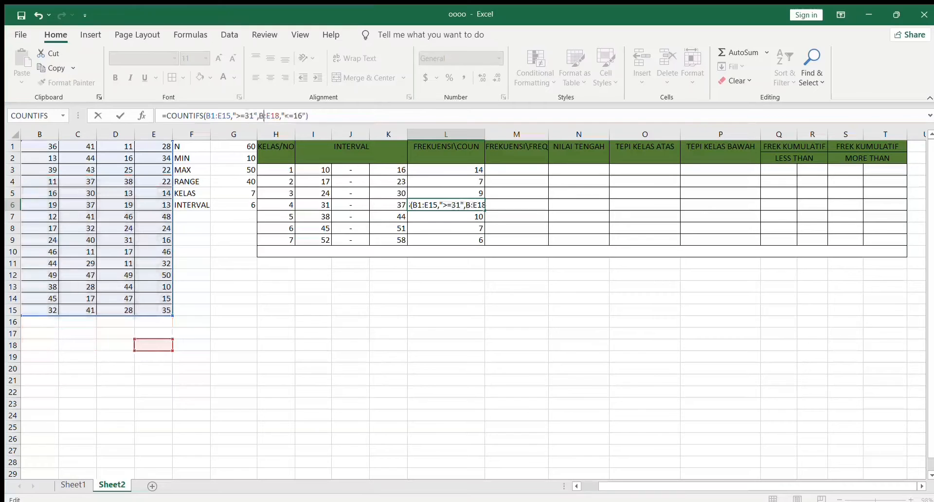
text(1)
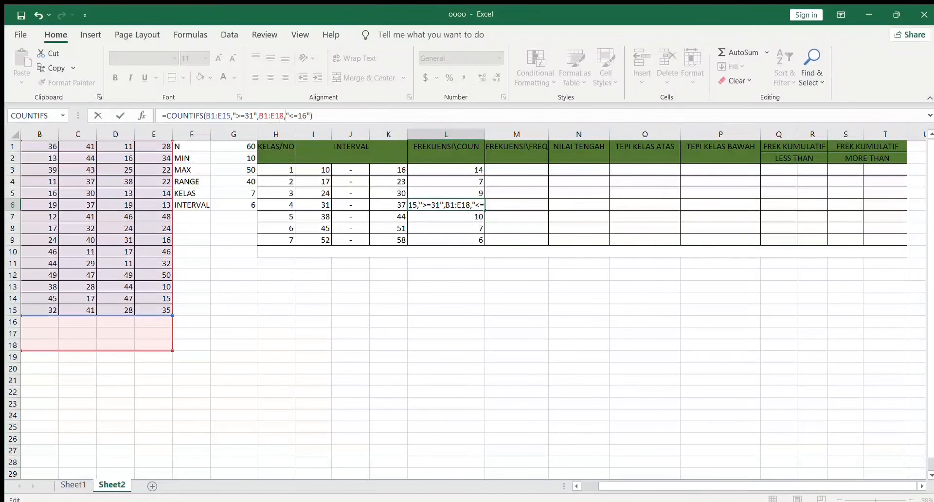
key(BackSpace)
text(5)
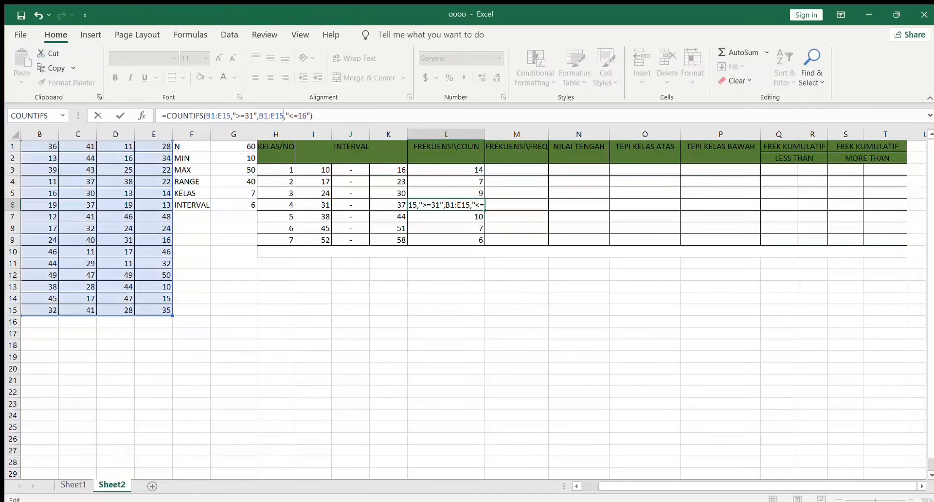
Set the upper-limit criterion of the COUNTIFS formula in L6 to "<=37" and enter the formula
key(Right)
key(Delete)
key(BackSpace)
text(37)
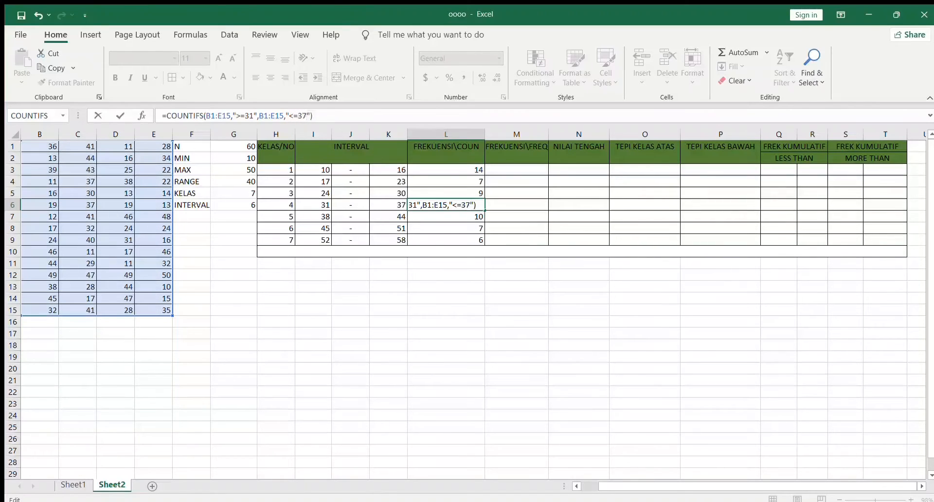
key(Return)
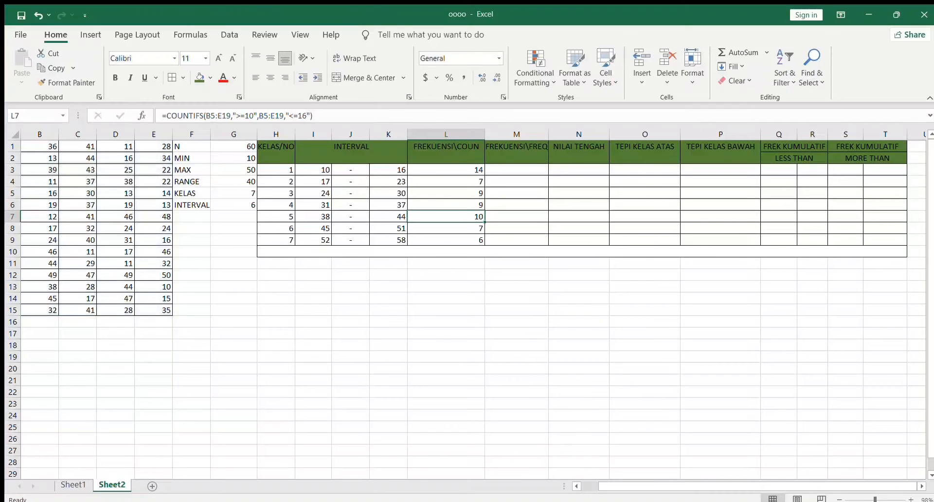
Correct the first criteria range of the COUNTIFS formula in L7 to B1:E15
click(211, 115)
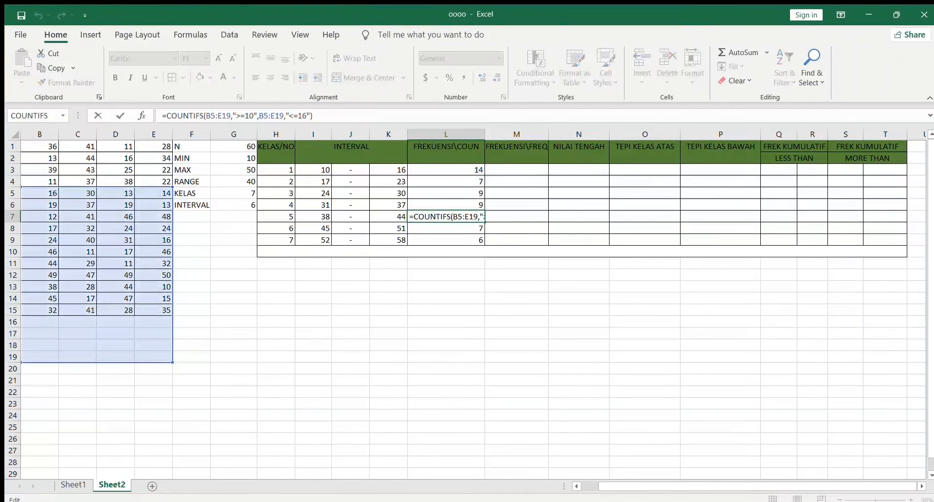
key(Delete)
text(1)
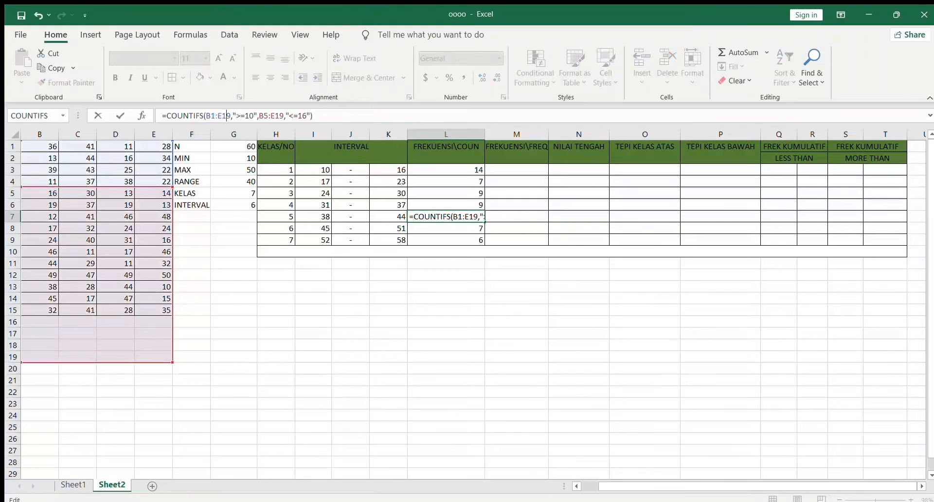
key(BackSpace)
text(5)
Set the lower-limit criterion of the COUNTIFS formula in L7 to ">=38"
key(Right)
key(Right)
key(Right)
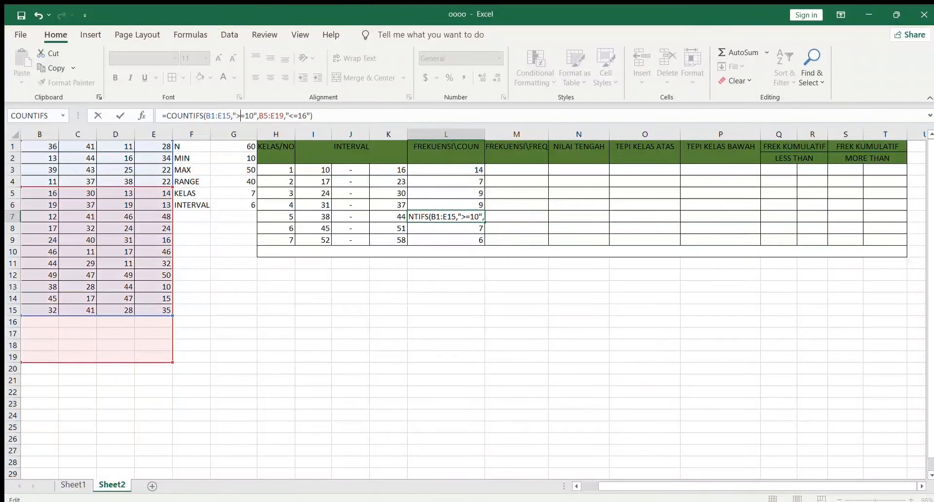
key(BackSpace)
key(BackSpace)
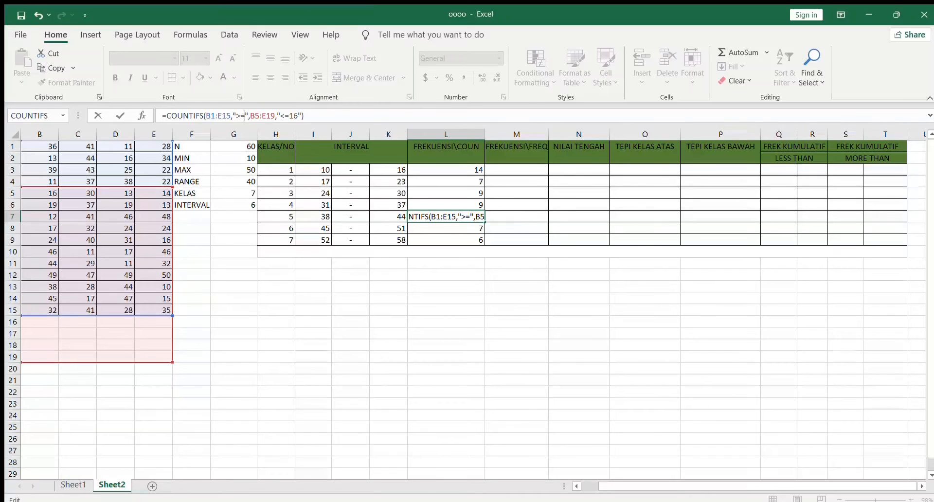
text(38)
Correct the second criteria range of the COUNTIFS formula in L7 to B1:E15
key(Right)
key(Right)
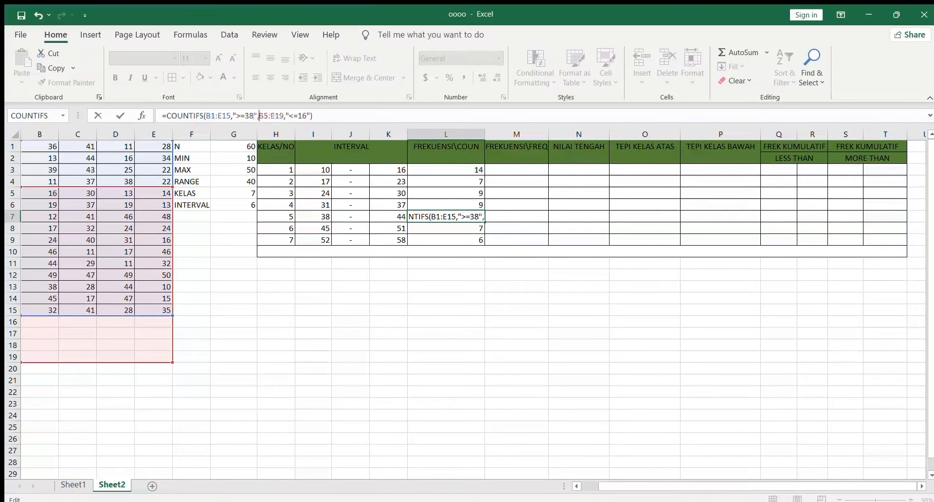
key(Right)
key(Right)
key(Right)
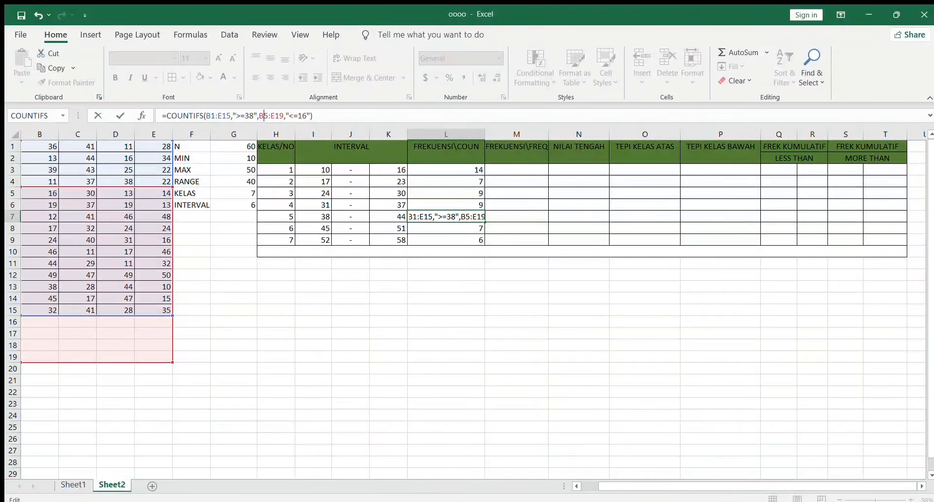
key(BackSpace)
text(1)
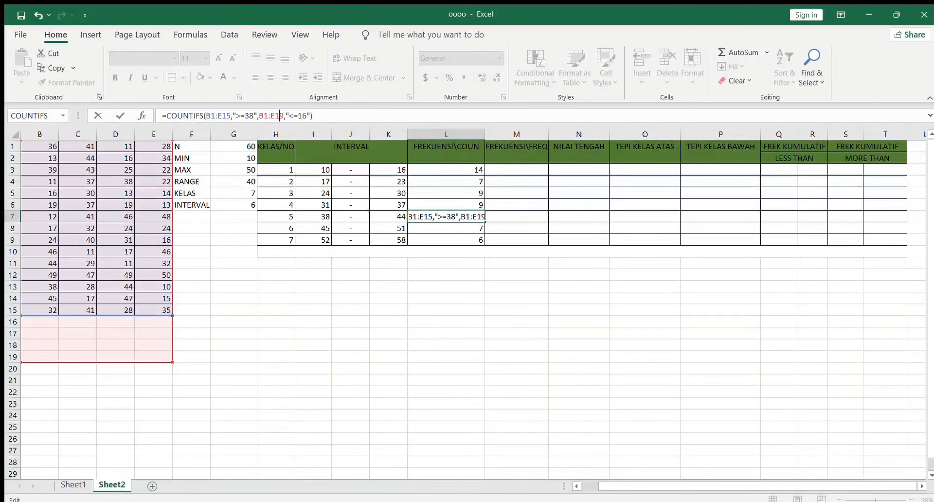
key(Delete)
text(1)
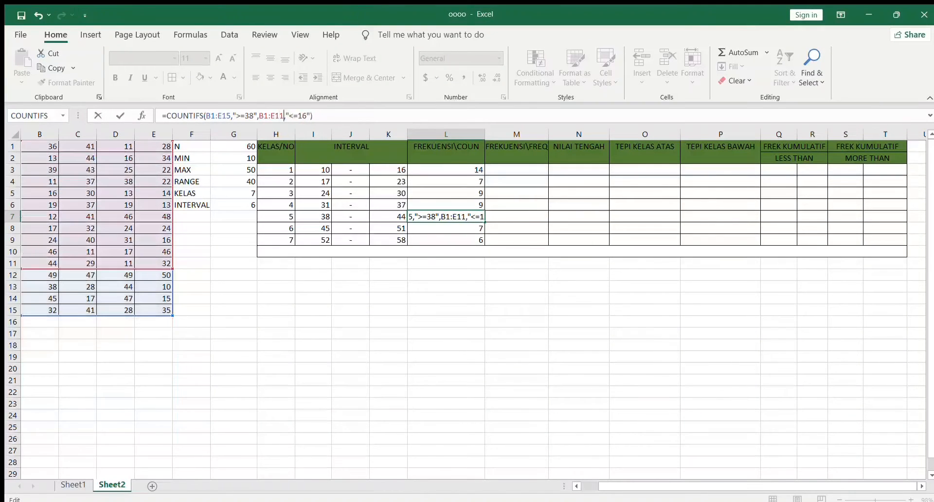
text(5)
key(BackSpace)
key(BackSpace)
text(5)
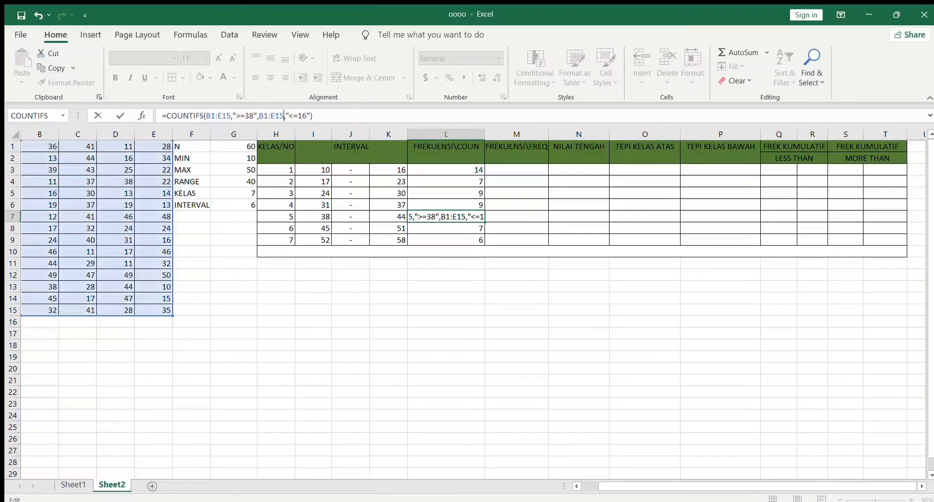
Set the upper-limit criterion of the COUNTIFS formula in L7 to "<=44" and enter the formula
key(Right)
key(Right)
key(Right)
key(Right)
key(Right)
key(Right)
key(BackSpace)
key(BackSpace)
text(44)
key(Return)
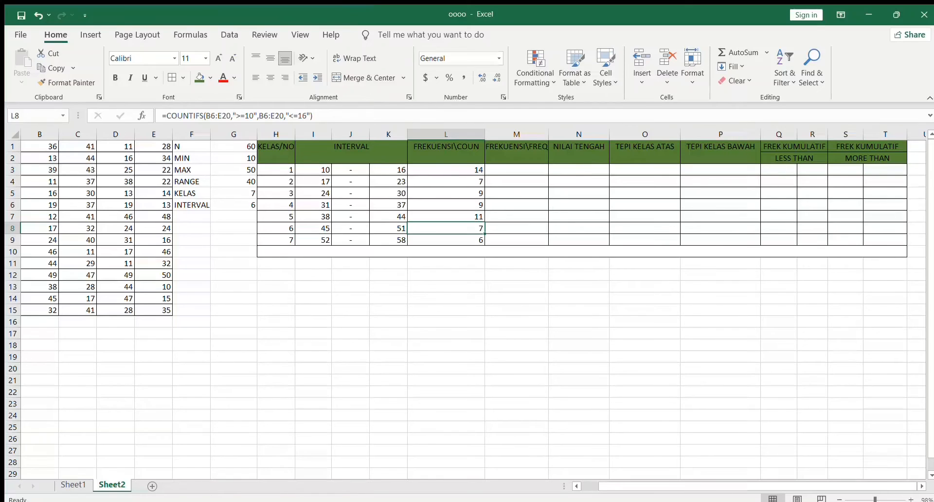
key(Left)
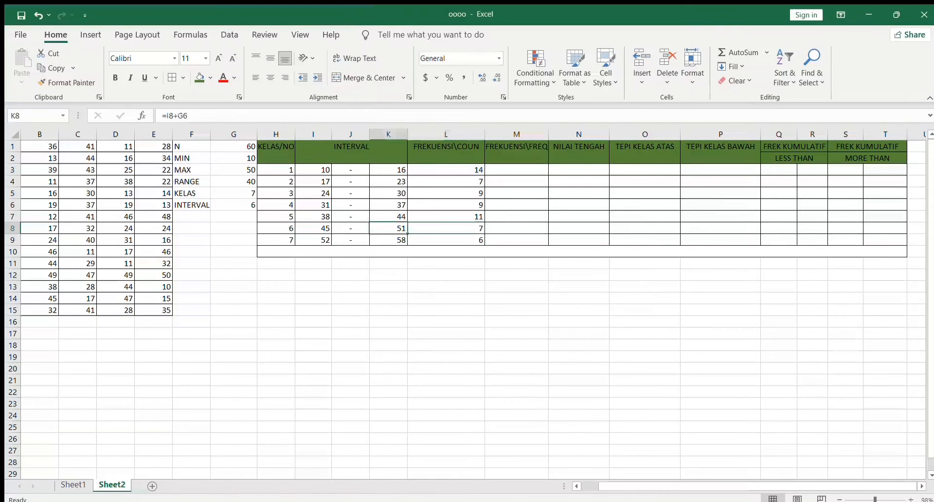
key(Right)
key(Up)
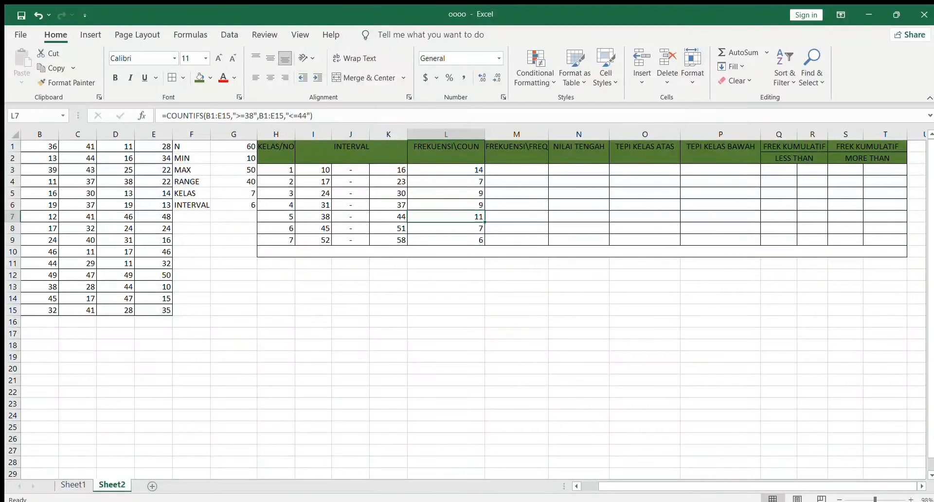
key(Down)
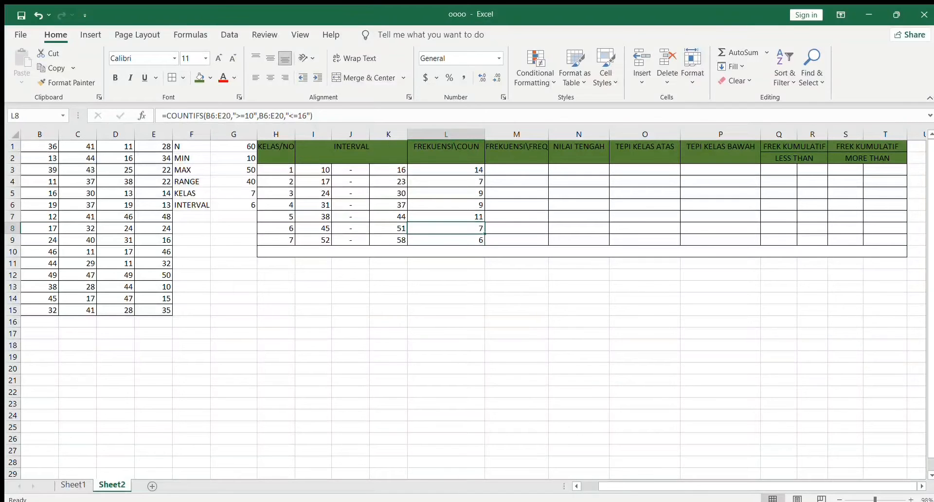
Correct the first criteria range of the COUNTIFS formula in L8 to B1:E15
click(231, 115)
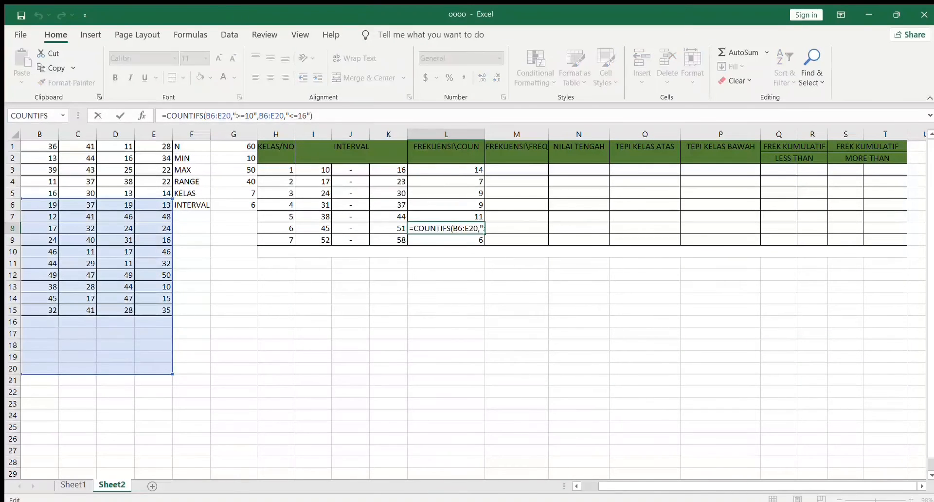
key(BackSpace)
key(BackSpace)
key(BackSpace)
key(BackSpace)
key(BackSpace)
text(1)
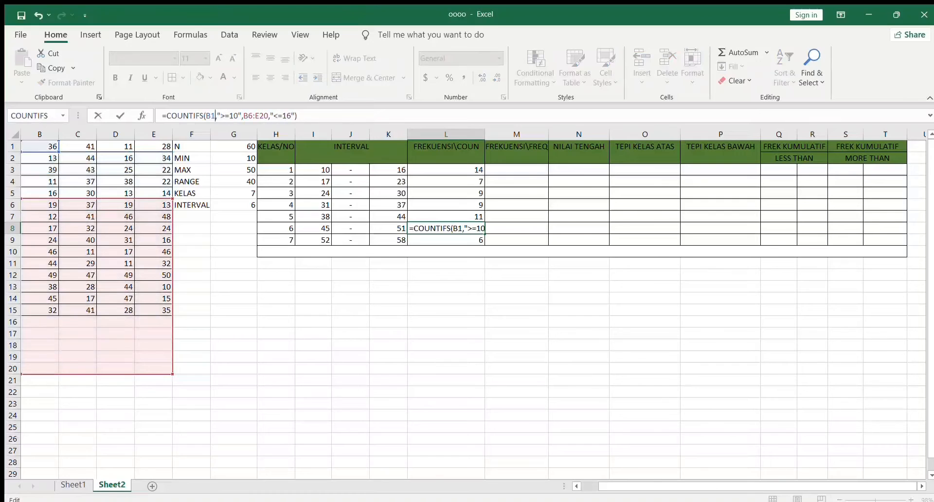
text(:e)
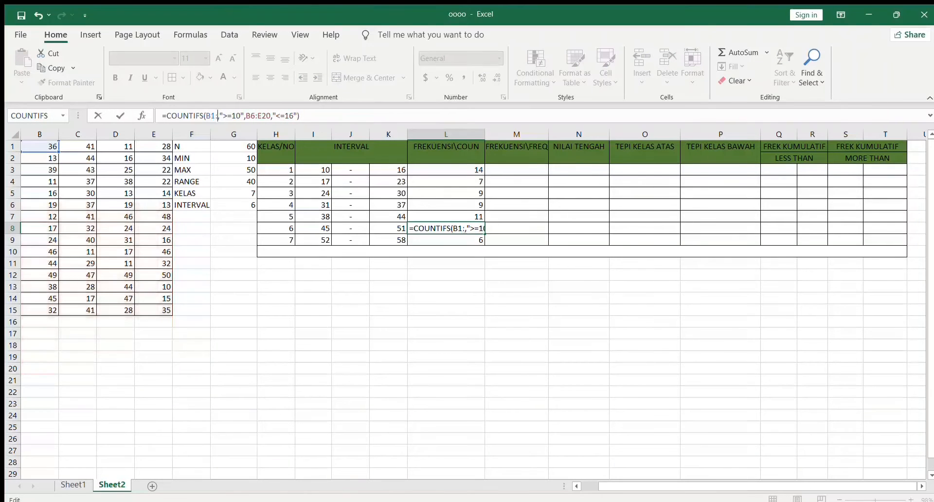
text(15)
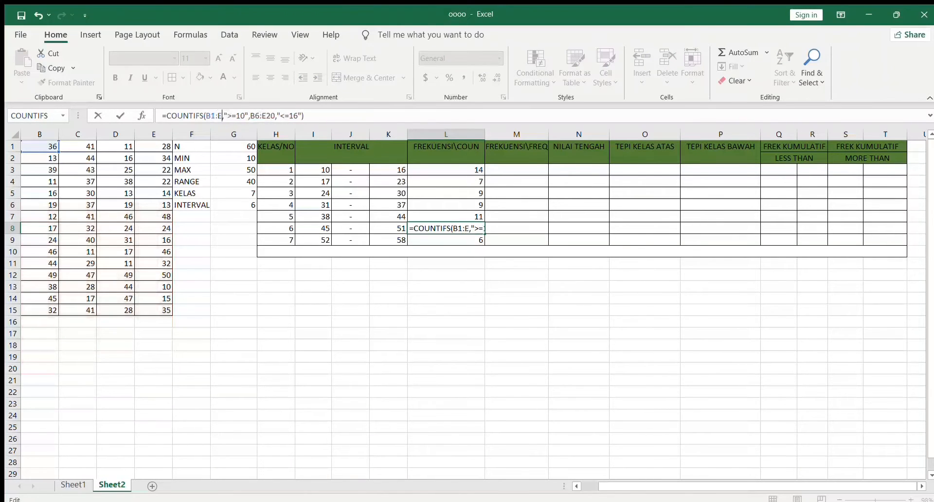
Set the lower-limit criterion of the COUNTIFS formula in L8 to ">=45"
key(Right)
key(Right)
key(Right)
key(Right)
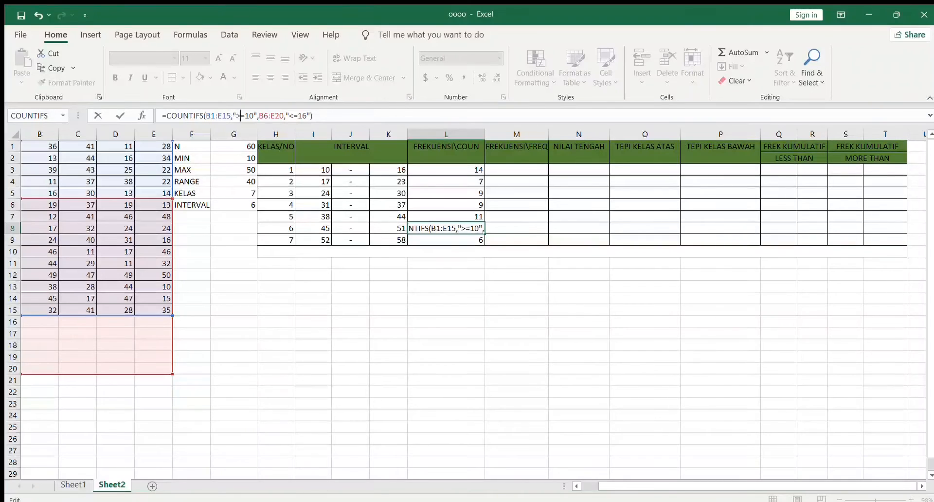
key(BackSpace)
key(BackSpace)
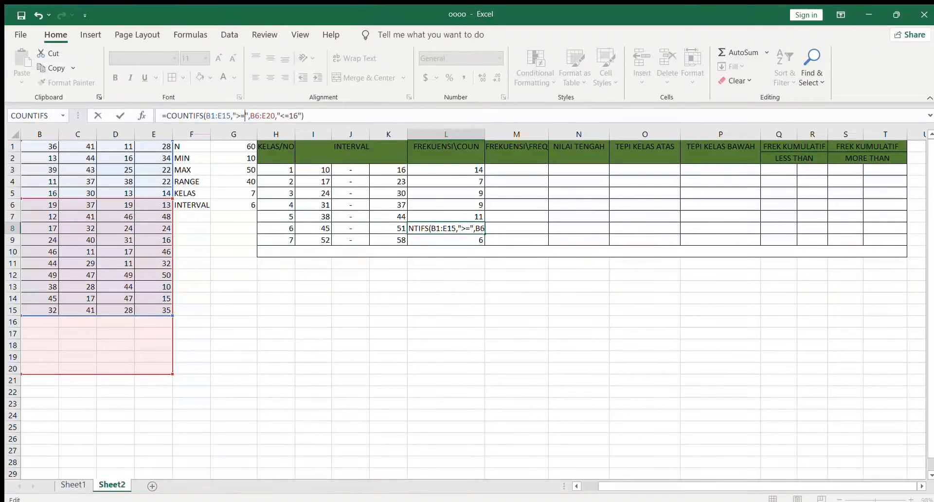
text(45)
Correct the second criteria range of the COUNTIFS formula in L8 to B1:E15
key(Right)
key(Right)
key(Right)
key(Right)
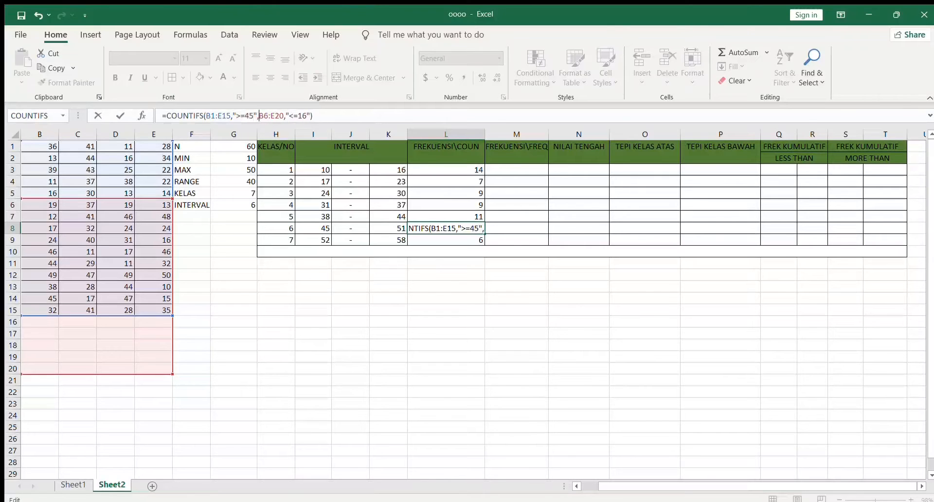
key(BackSpace)
text(1)
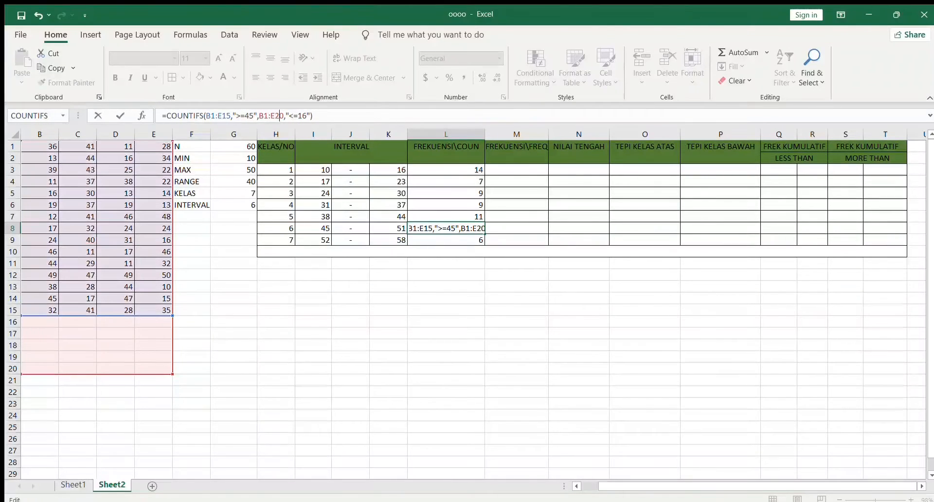
key(Right)
key(BackSpace)
key(BackSpace)
text(15)
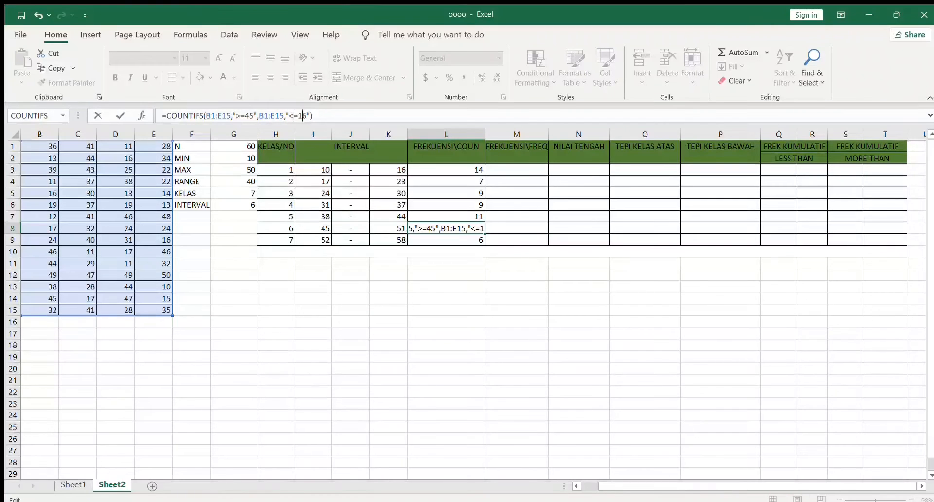
Set the upper-limit criterion of the COUNTIFS formula in L8 to "<=51" and enter the formula
key(Right)
key(BackSpace)
key(BackSpace)
text(51)
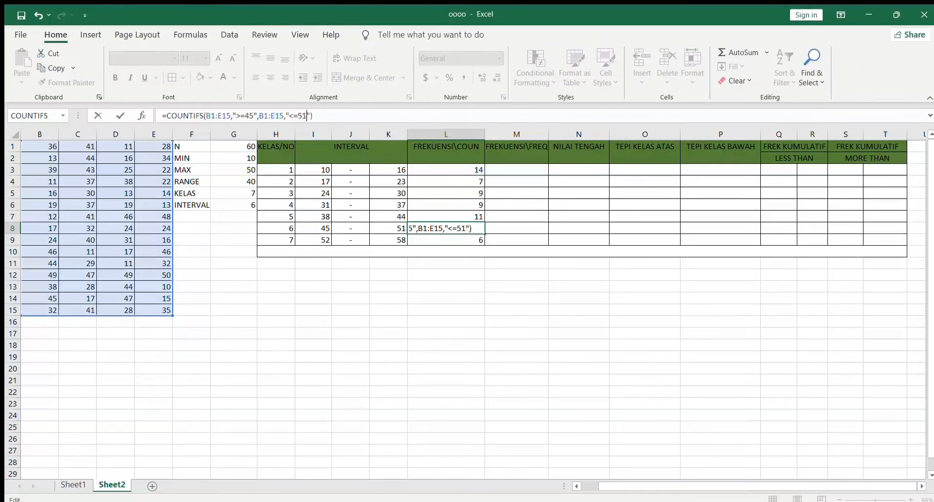
key(Return)
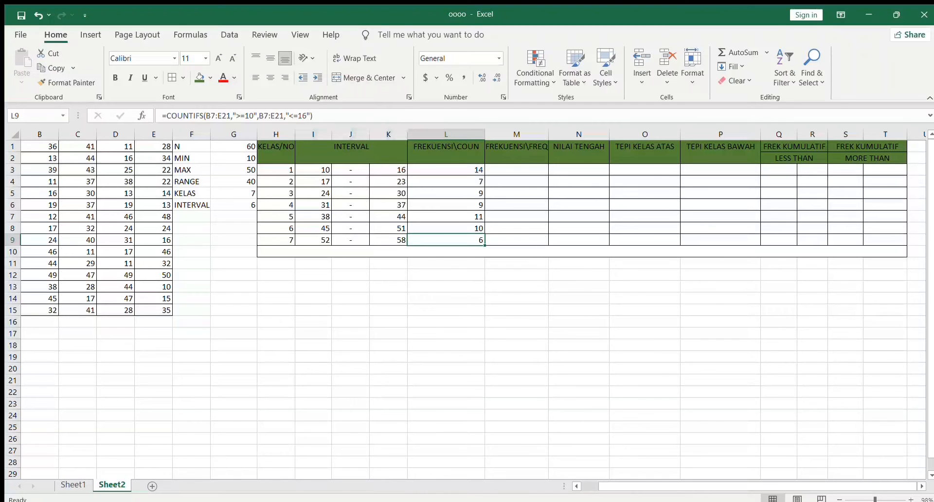
Correct the first criteria range of the COUNTIFS formula in L9 to B1:E15
click(215, 116)
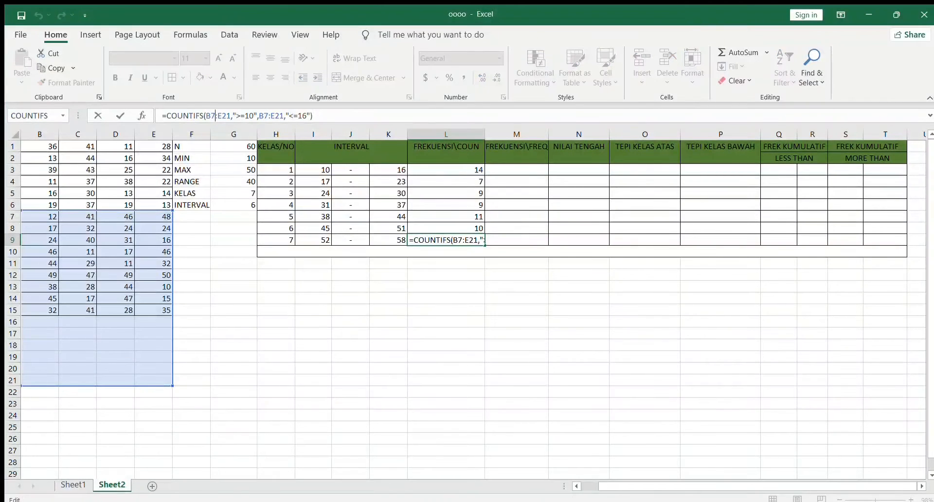
key(BackSpace)
text(1)
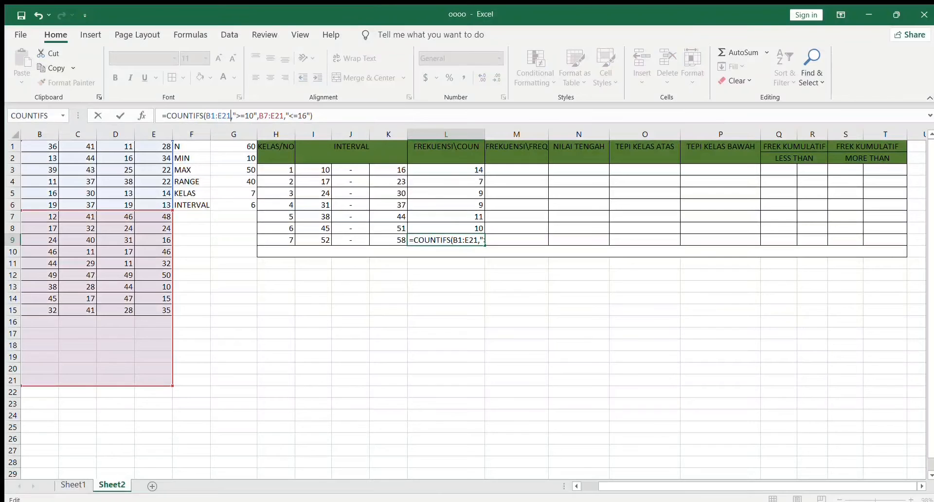
key(BackSpace)
key(BackSpace)
text(15)
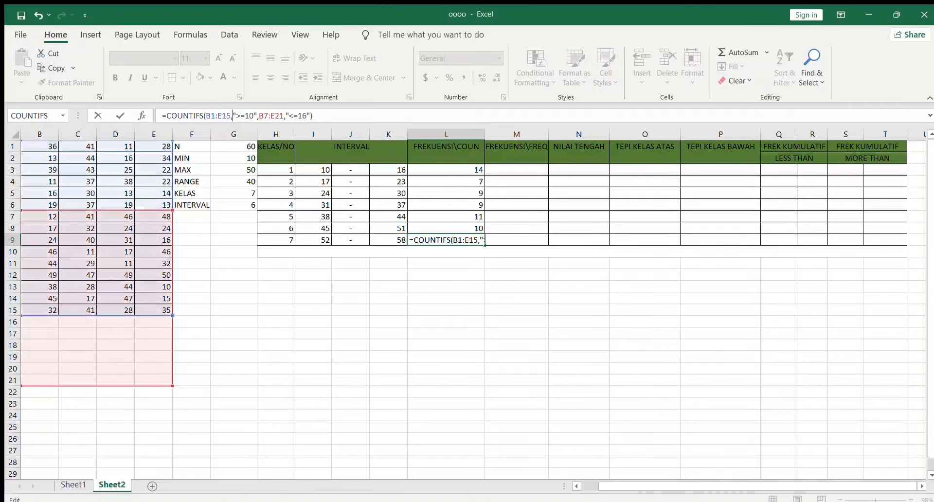
Set the lower-limit criterion of the COUNTIFS formula in L9 to ">=52"
key(Right)
key(Right)
key(Right)
key(BackSpace)
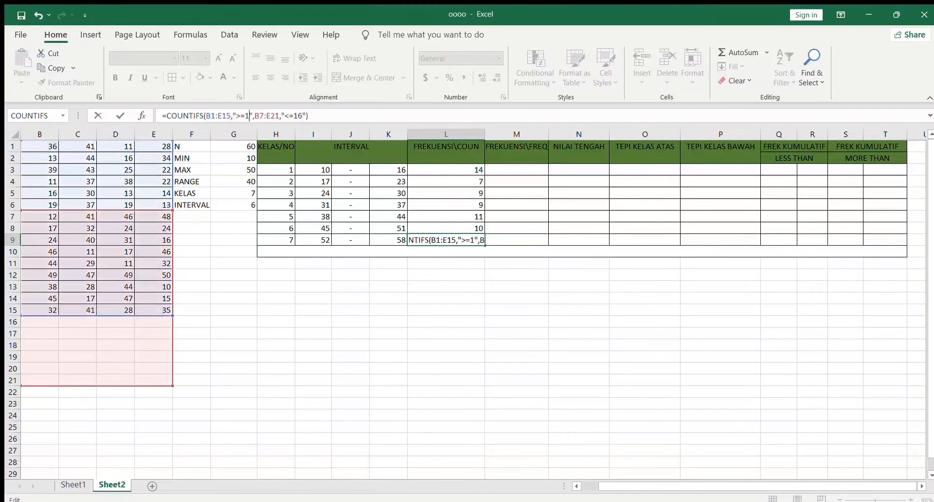
key(BackSpace)
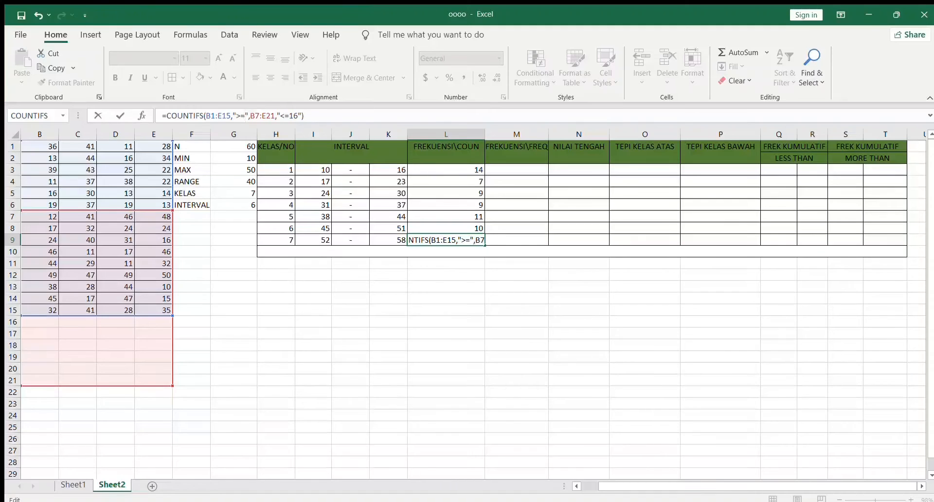
text(52)
Correct the second criteria range of the COUNTIFS formula in L9 to B1:E15
key(Right)
key(Right)
key(Right)
key(Right)
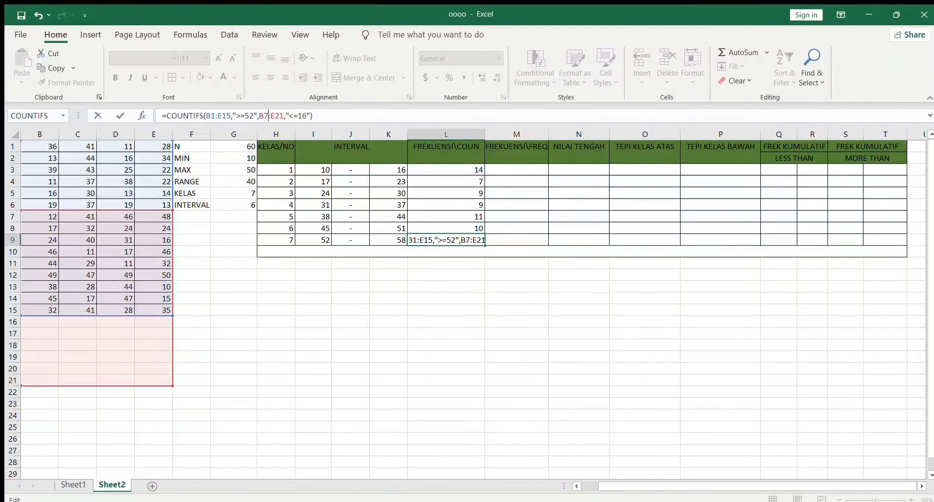
key(BackSpace)
text(1)
key(Delete)
key(Delete)
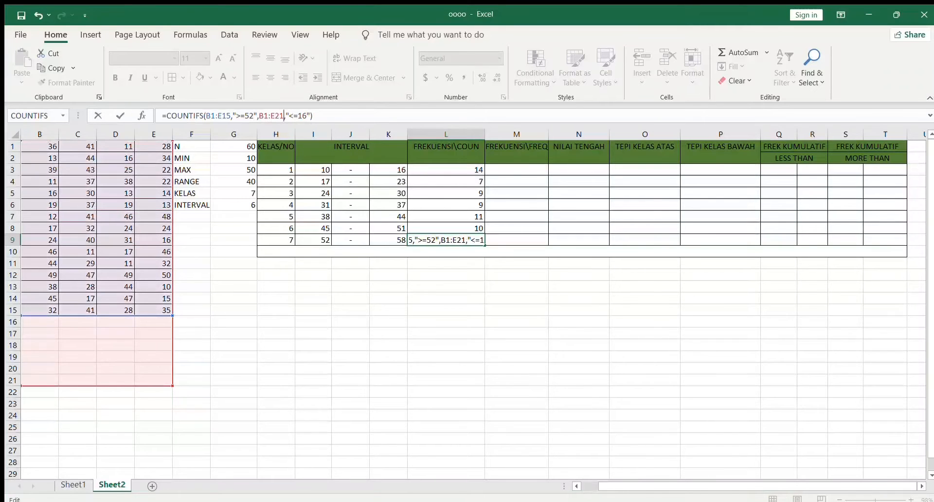
text(15)
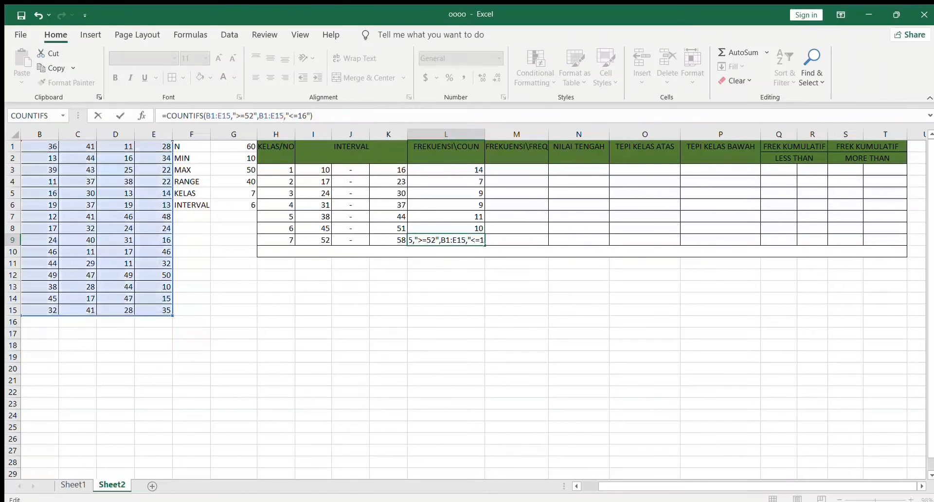
Set the upper-limit criterion of the COUNTIFS formula in L9 to "<=58" and enter the formula
key(Right)
key(Right)
key(Right)
key(Right)
key(BackSpace)
key(BackSpace)
text(58)
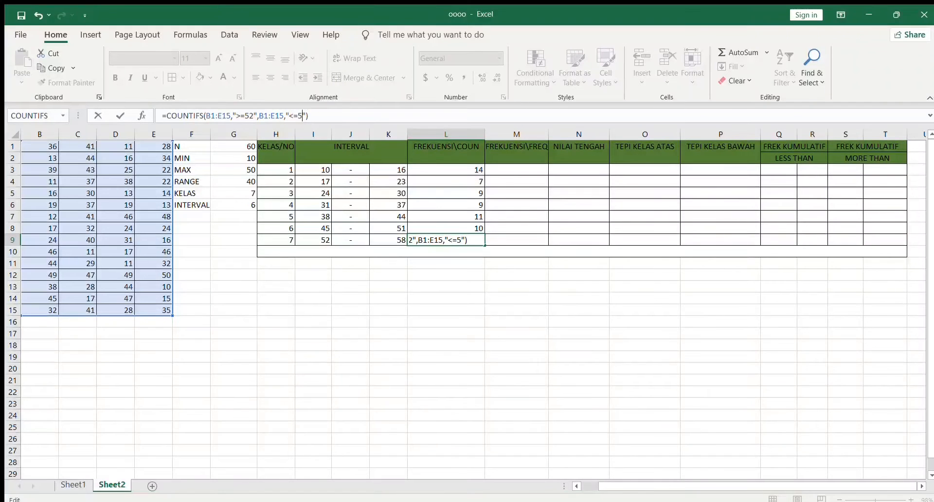
key(Return)
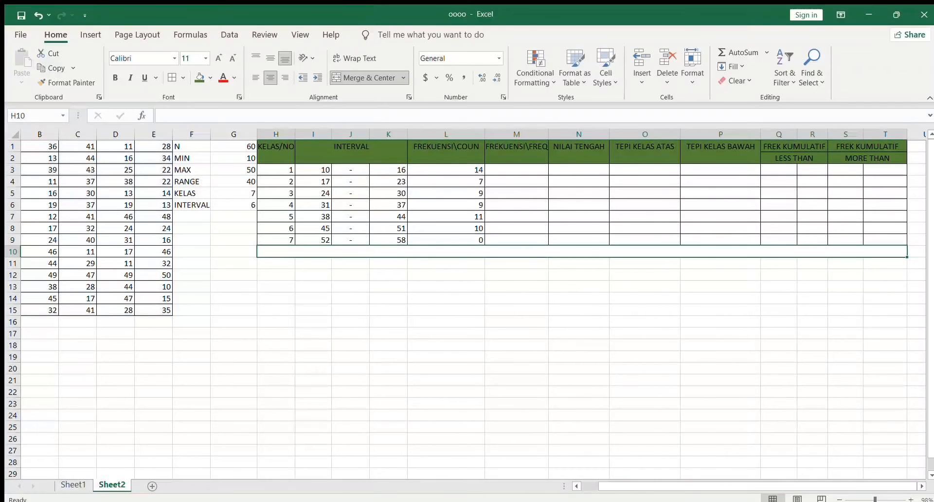
Unmerge the table's empty bottom row and total the COUNTIFS frequencies in L10 with =SUM(L3:L9)
click(364, 77)
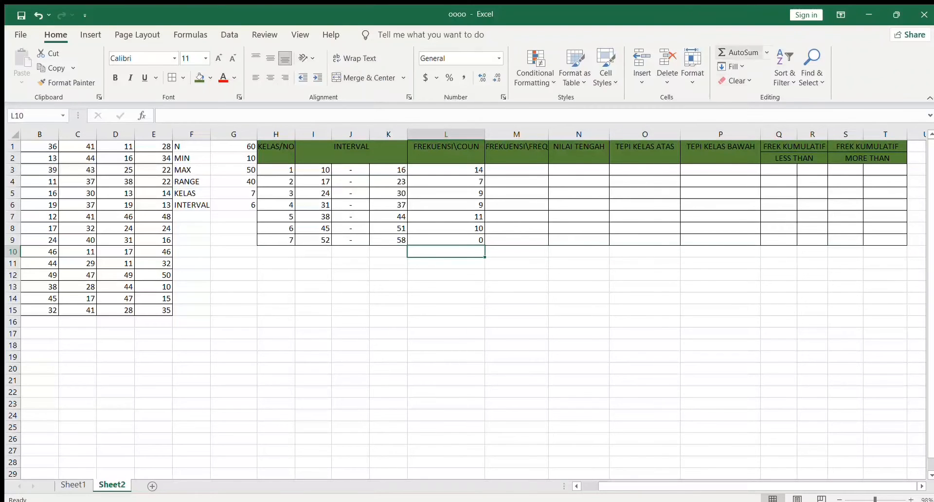
click(737, 52)
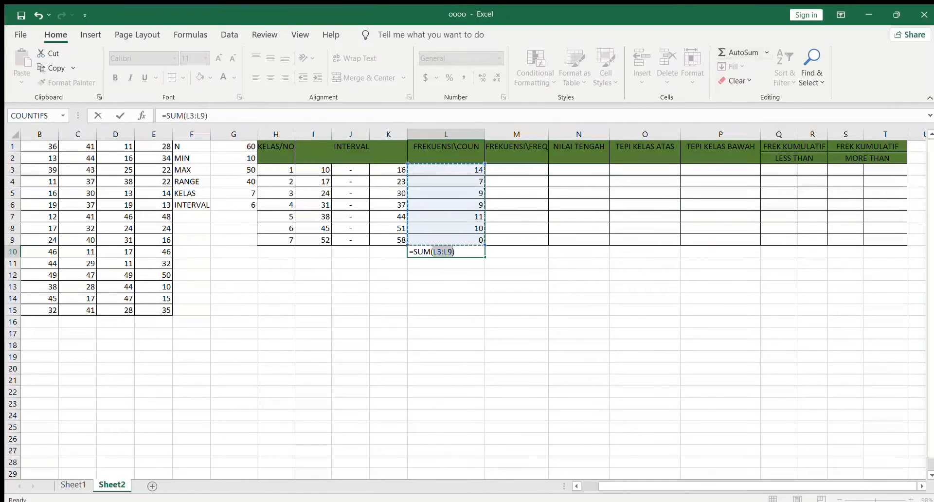
key(Return)
Try the array formula =FREQUENCY(B1:E15,K3:K9) in cell M3 alone and undo the entry
click(517, 170)
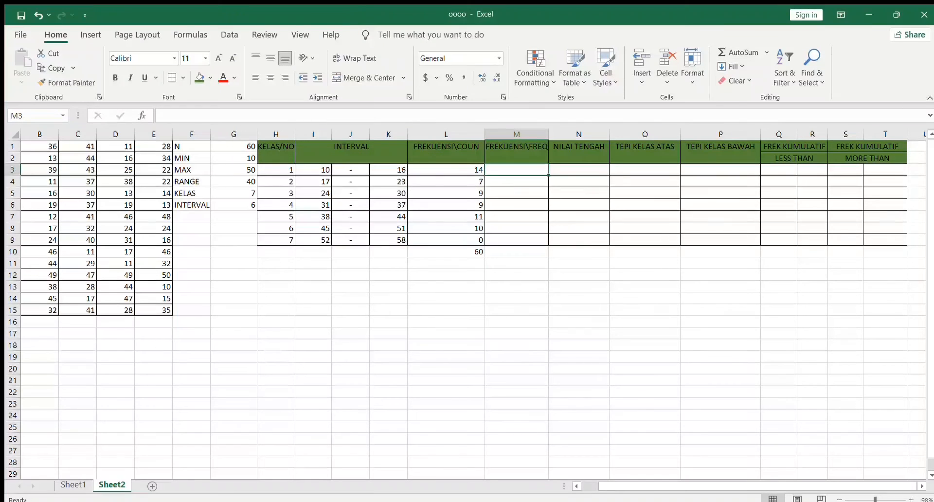
text(=)
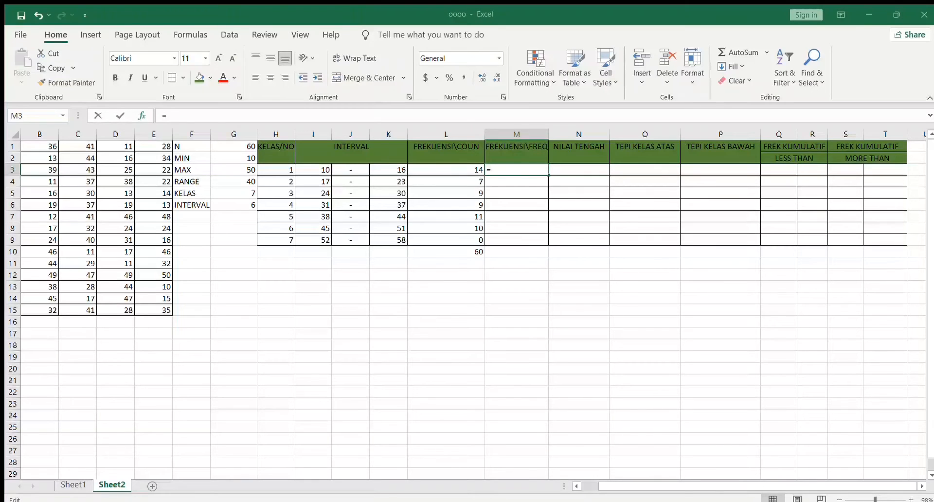
text(FREQUENCY())
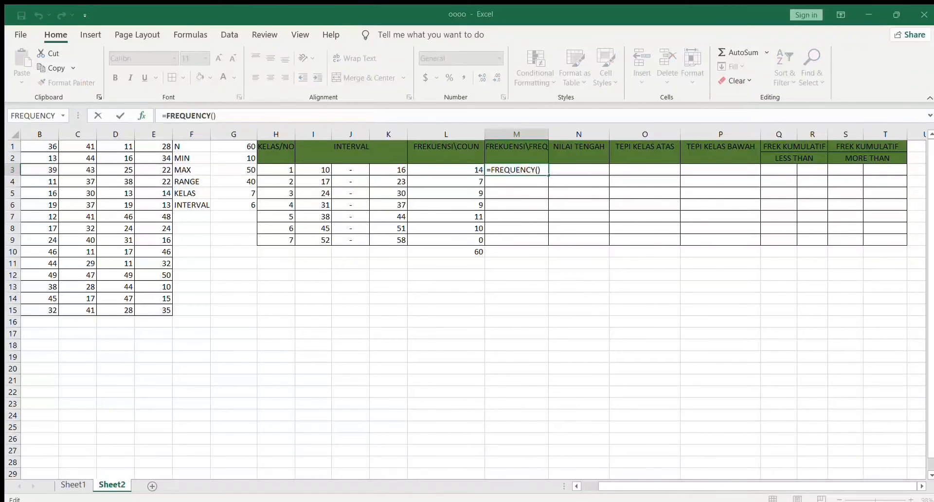
drag(40, 146, 153, 310)
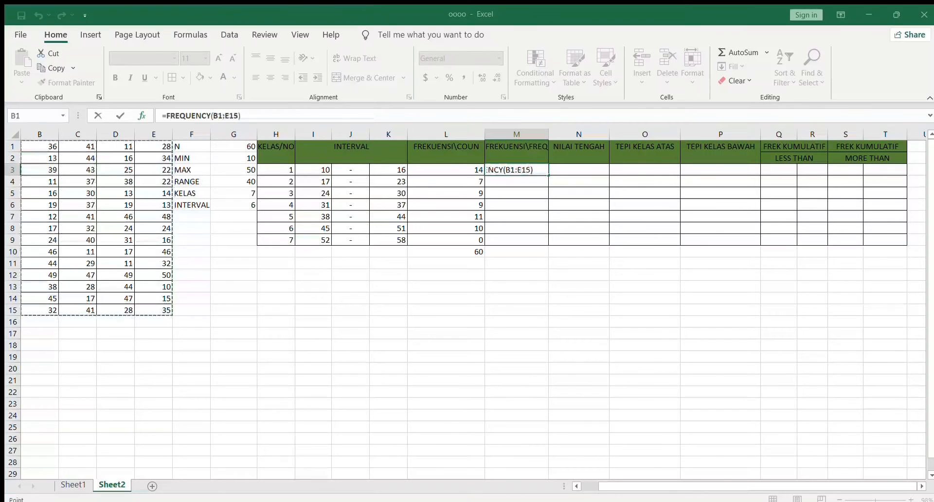
click(238, 115)
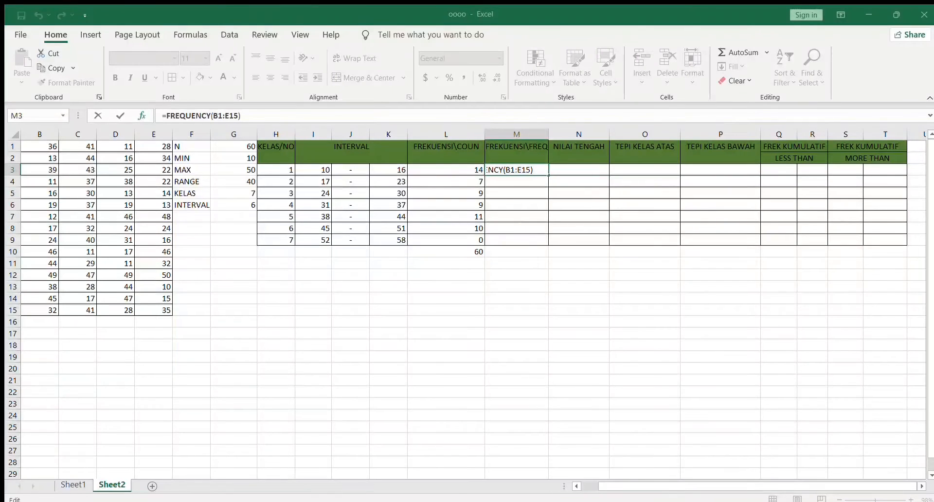
text(,)
drag(388, 170, 388, 239)
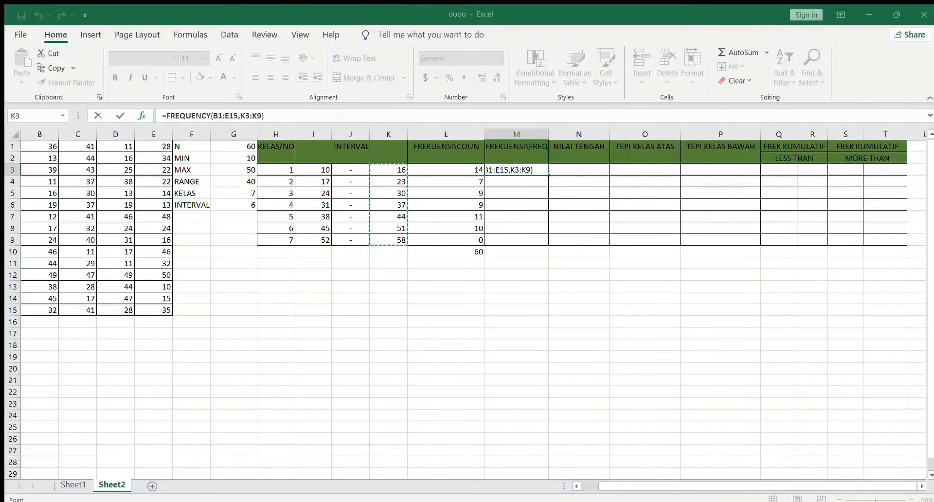
key(ctrl+shift+Return)
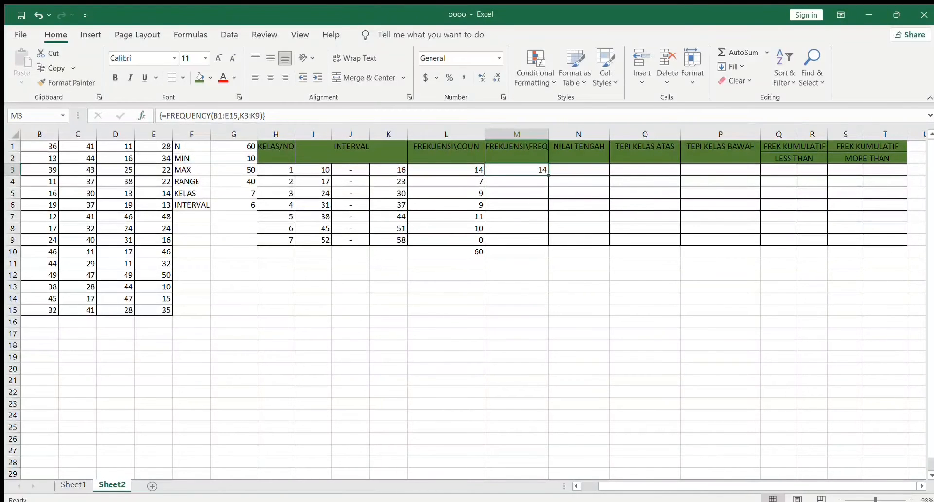
key(ctrl+z)
Enter the array formula =FREQUENCY(B1:E15,K3:K9) across cells M3:M9
drag(517, 175, 517, 240)
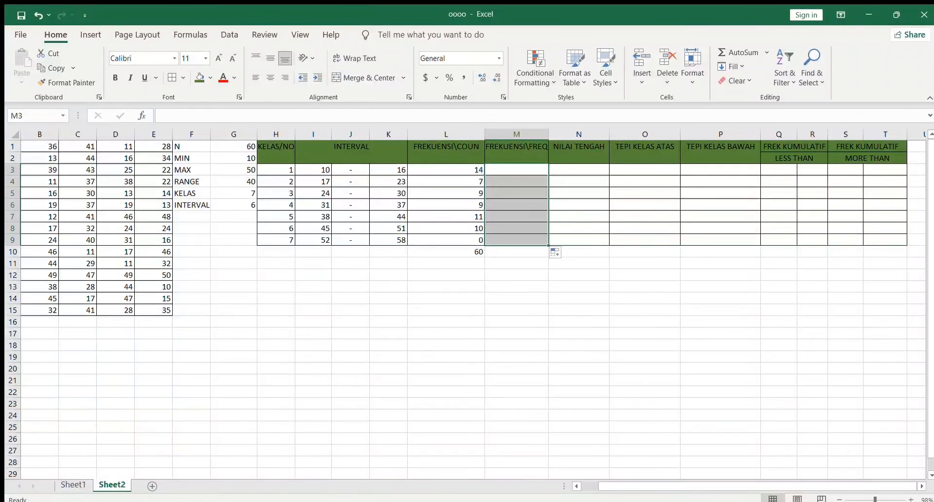
text(=)
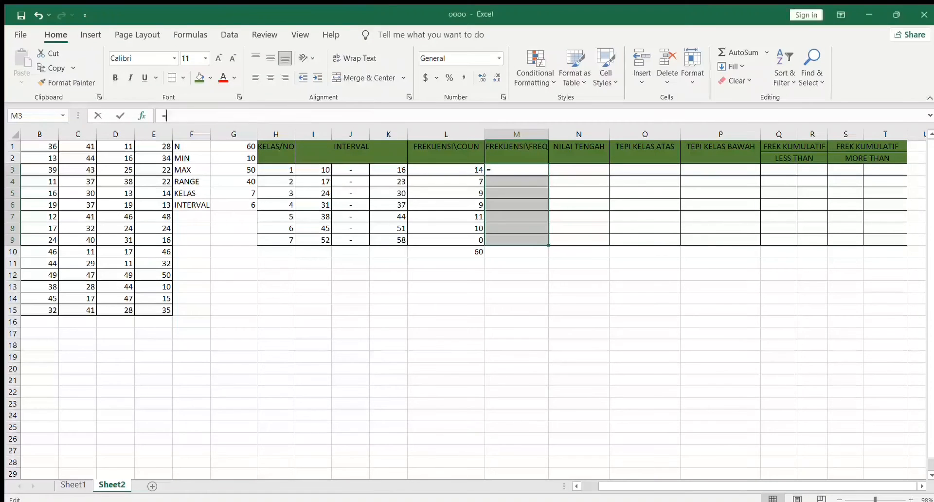
text(FREQUENCY())
drag(40, 146, 154, 310)
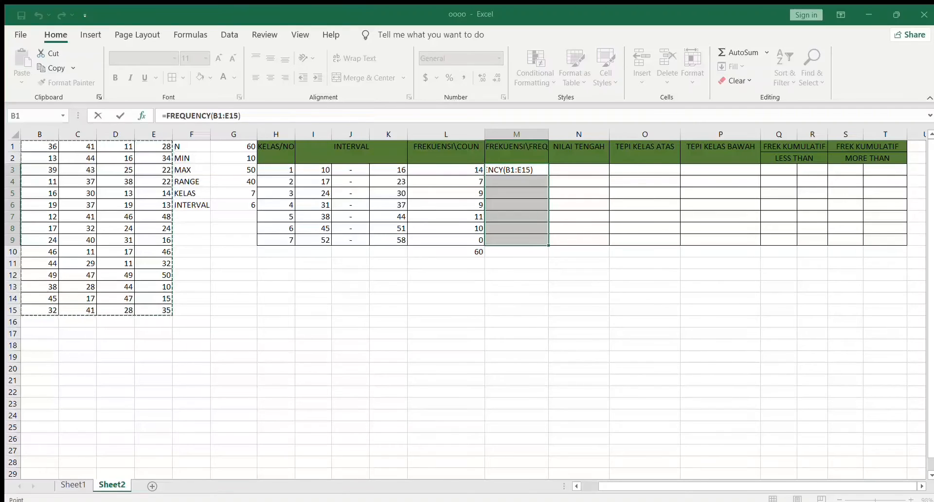
key(Tab)
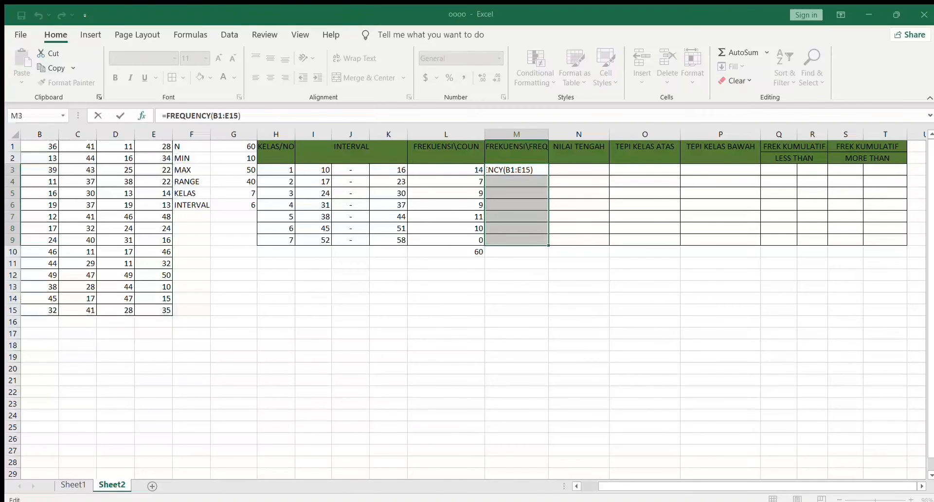
text(,)
drag(388, 181, 389, 240)
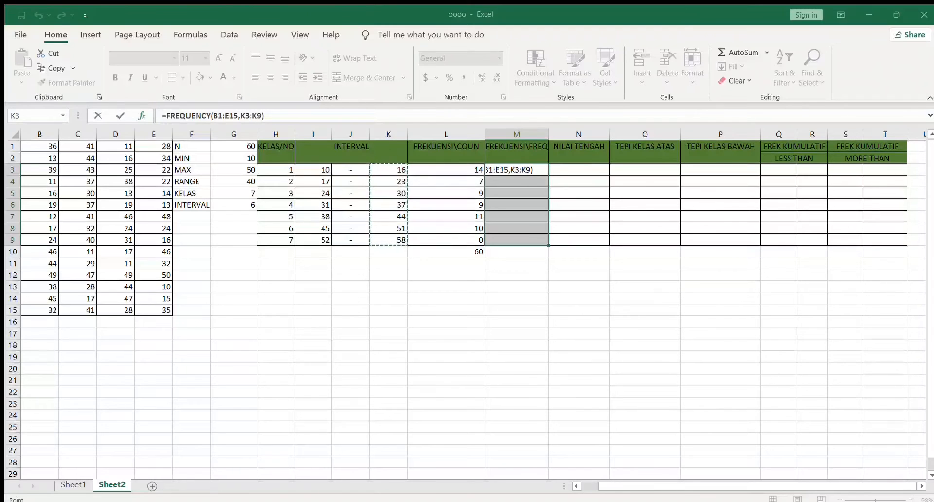
key(ctrl+shift+Return)
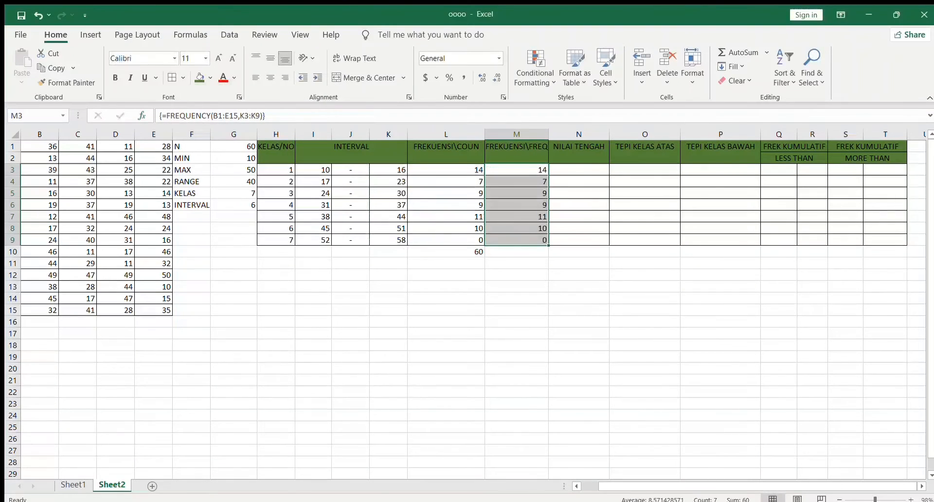
Total the FREQUENCY results of column M in cell M10 with AutoSum
click(516, 252)
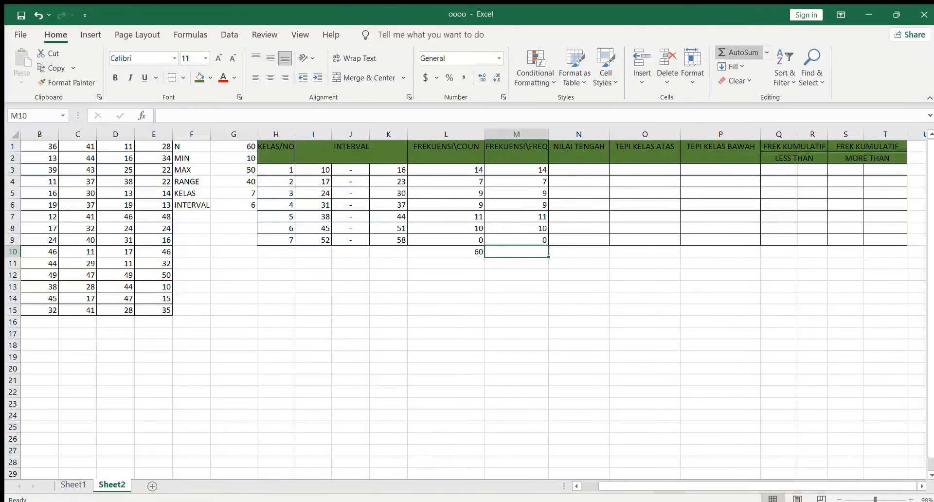
click(738, 52)
key(Return)
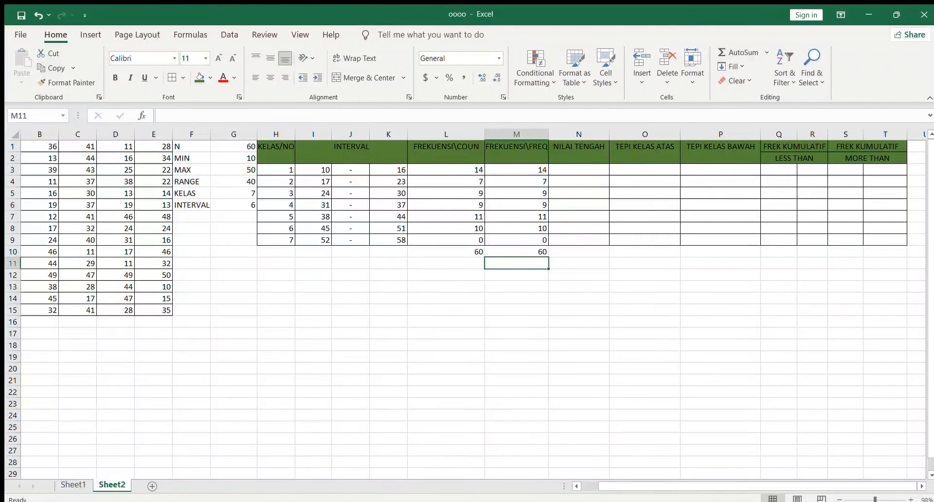
Calculate the first class's NILAI TENGAH in N3 with the formula =I3+K3/2
click(579, 169)
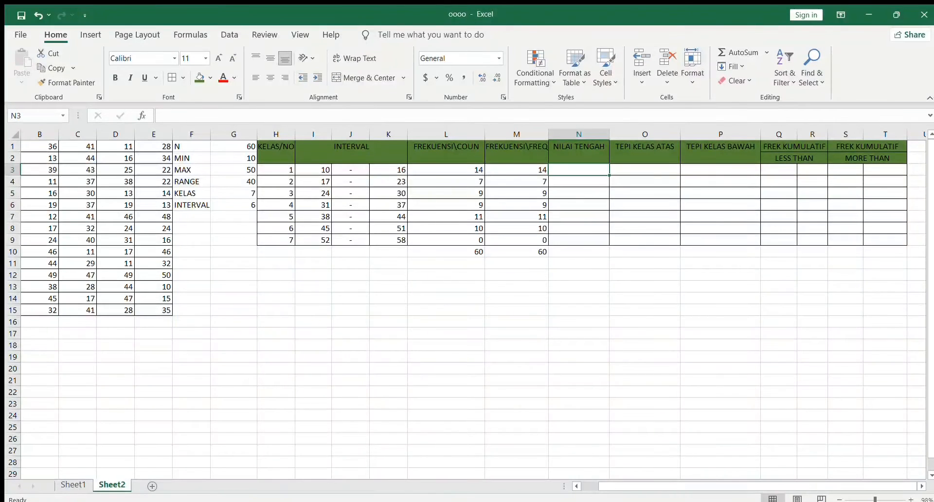
text(=)
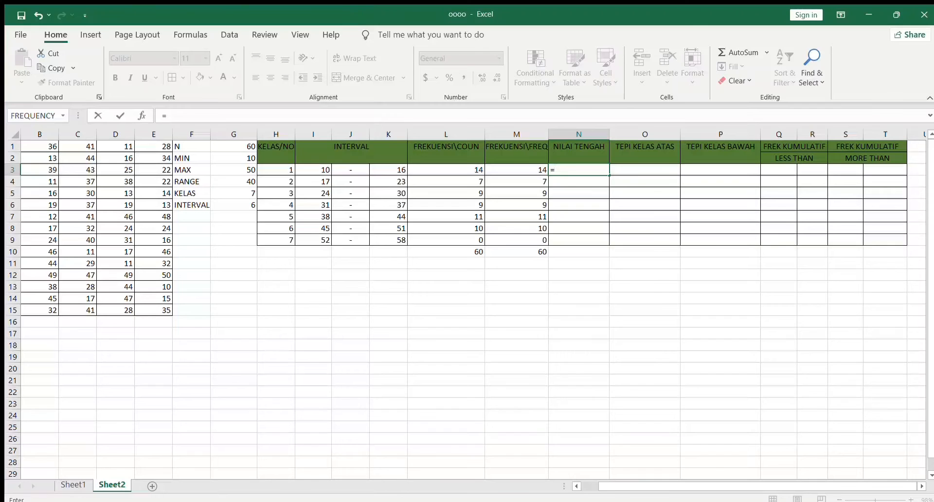
click(314, 169)
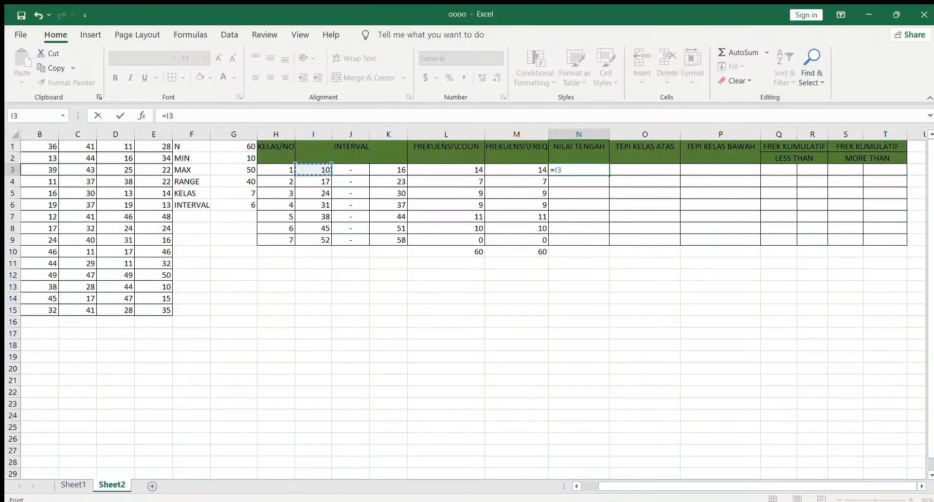
text(+)
key(Left)
key(Left)
key(Left)
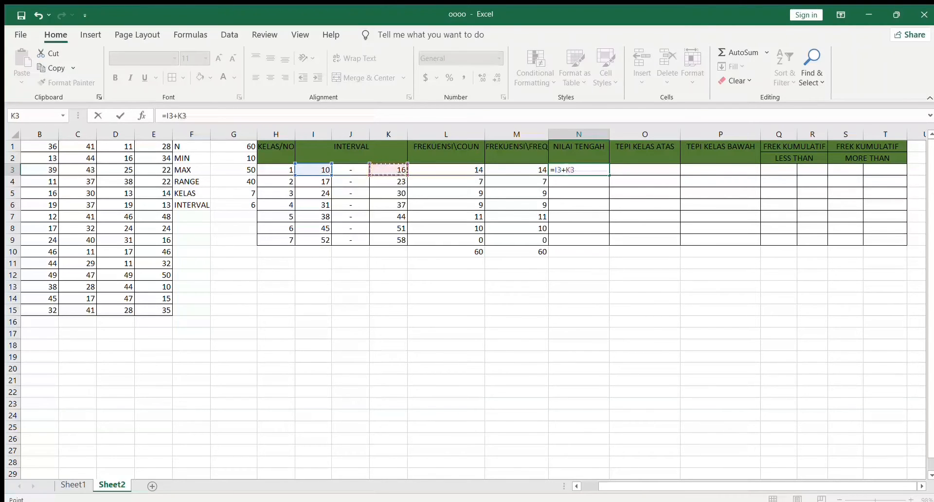
text(/2)
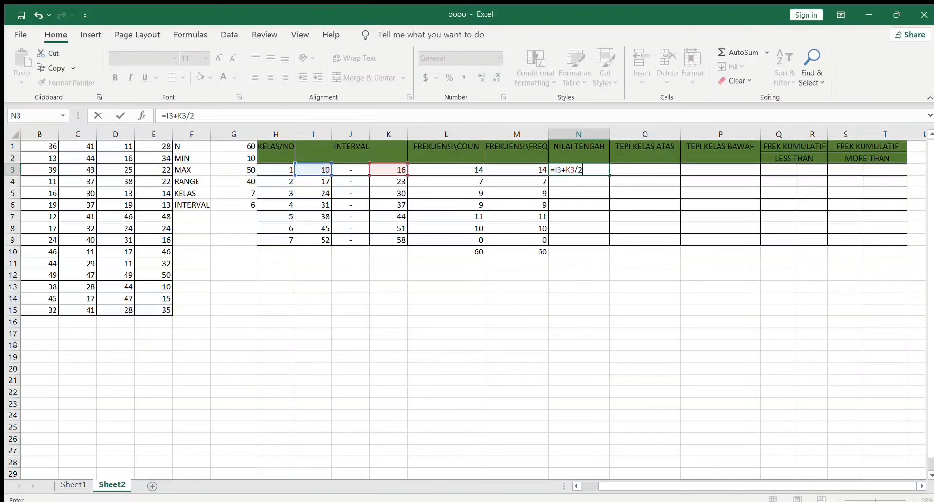
key(Return)
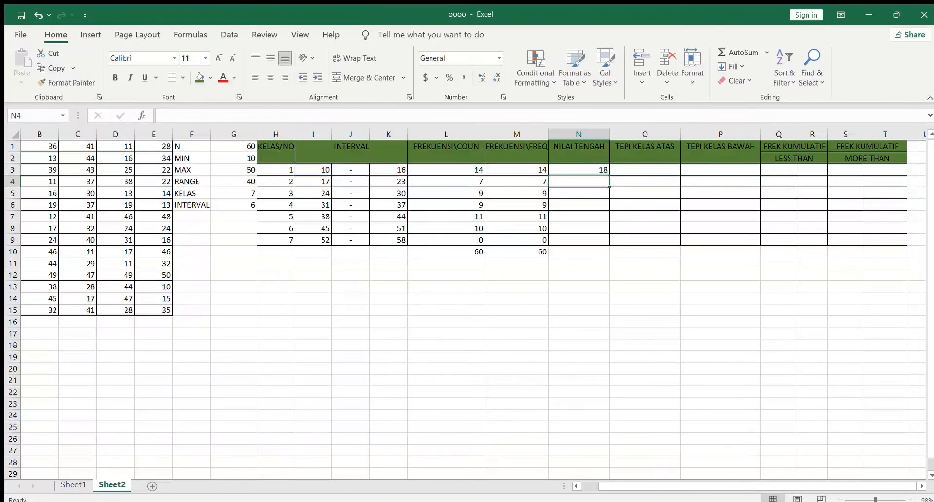
Fill the NILAI TENGAH formula from N3 down to N9
key(Up)
key(Right)
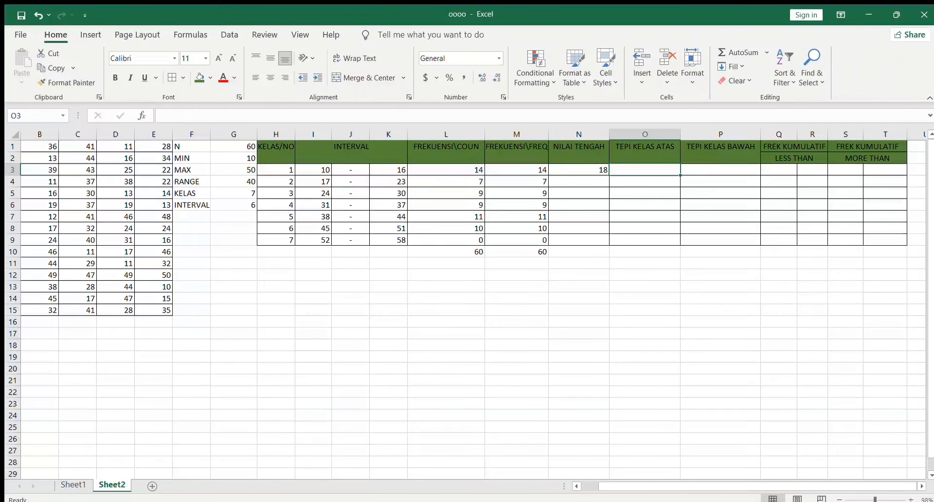
click(579, 170)
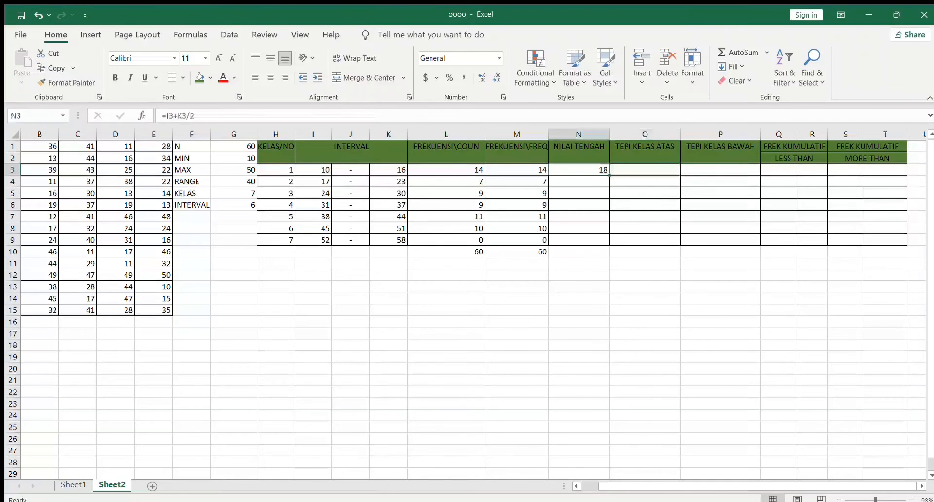
drag(609, 175, 601, 242)
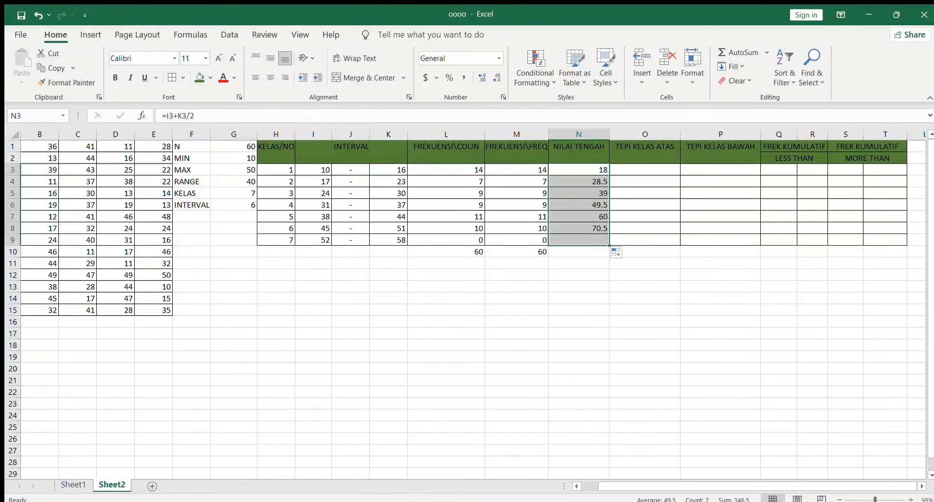
Calculate the first class's TEPI KELAS ATAS in O3 with the formula =K3+0.5
click(644, 170)
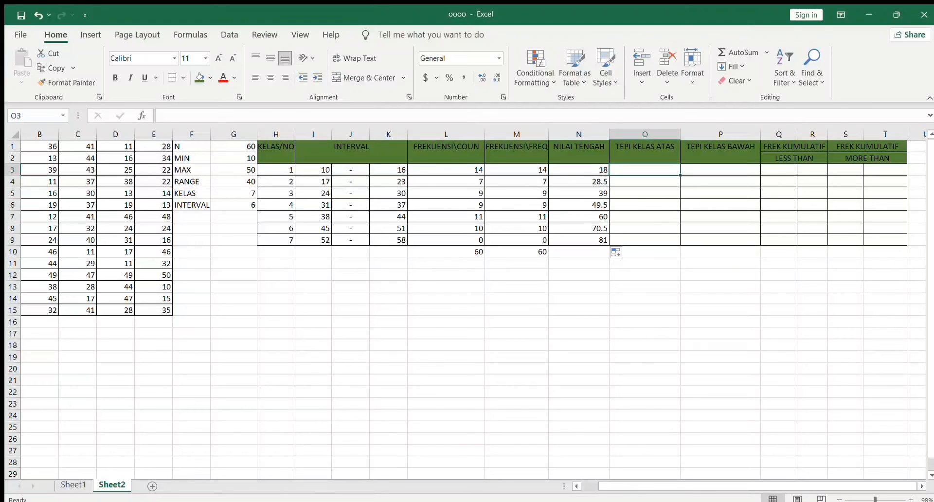
click(163, 115)
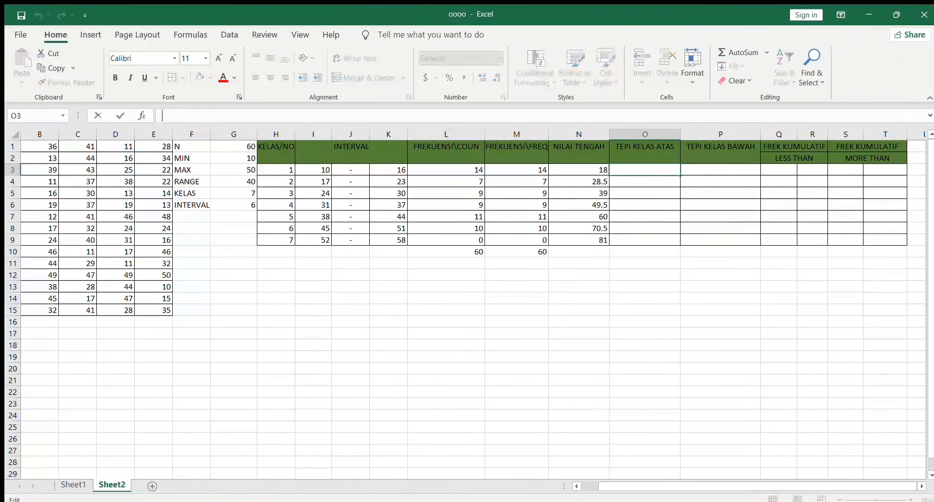
text(=)
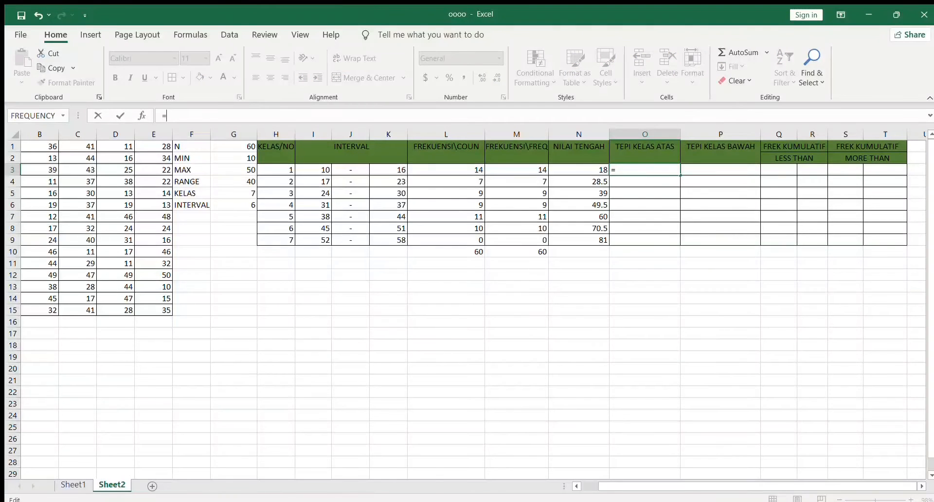
click(388, 171)
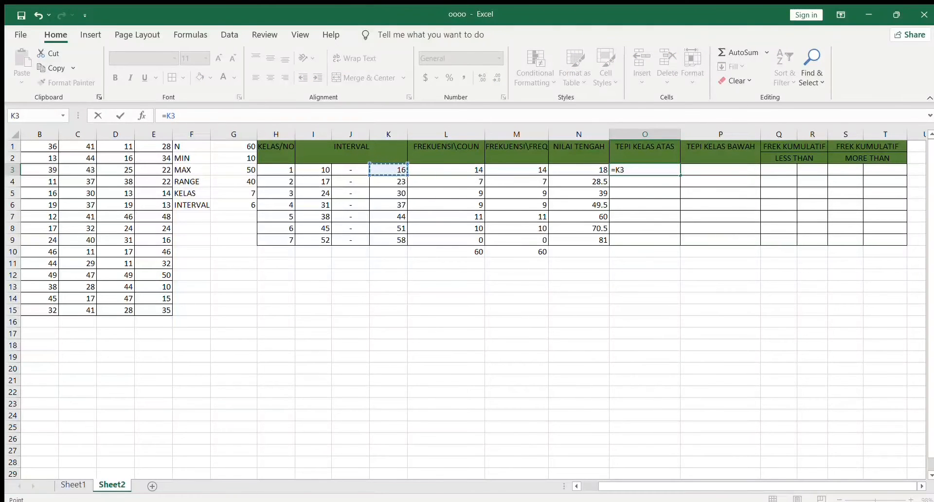
text(+0.5)
key(Return)
Calculate TEPI KELAS BAWAH in P3 with =I3-0.5 and fill both class-boundary formulas from O3:P3 down to row 9
click(720, 170)
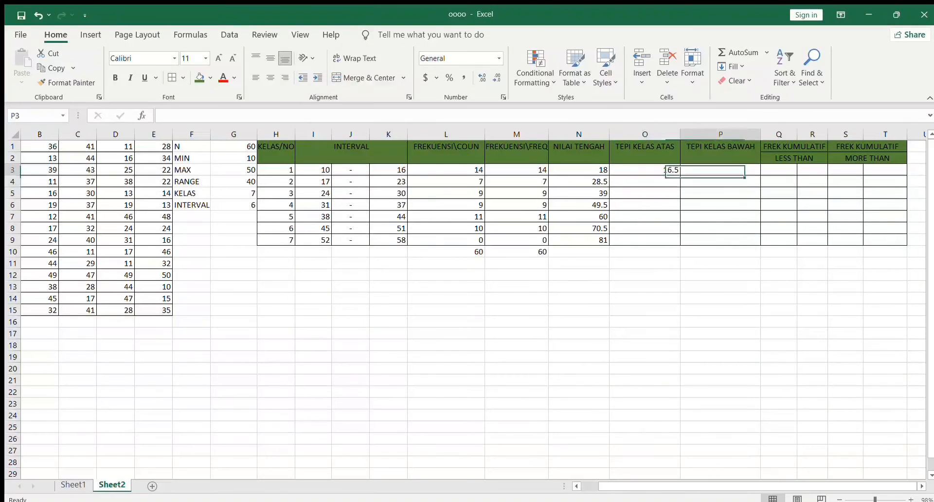
click(162, 116)
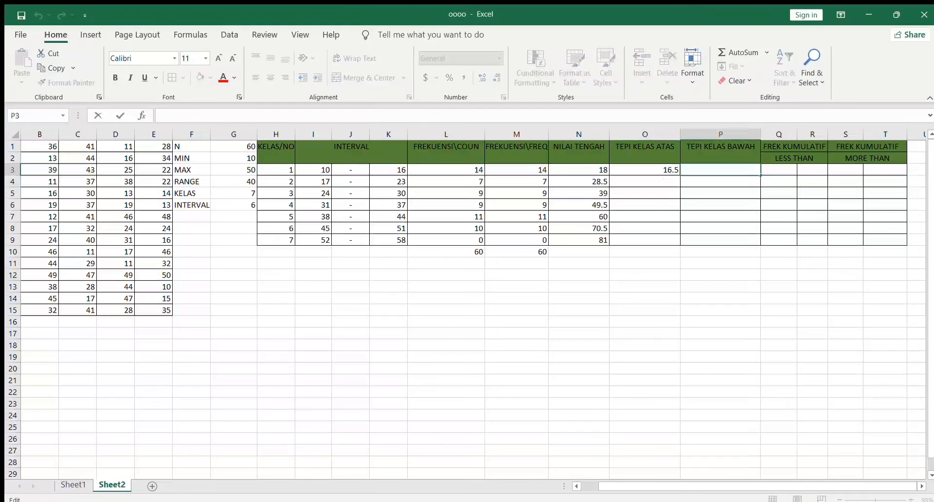
text(=)
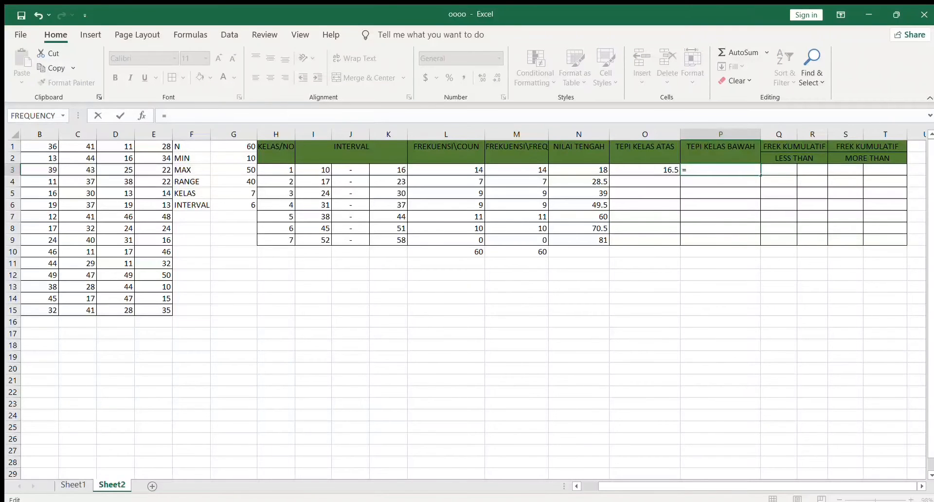
click(313, 169)
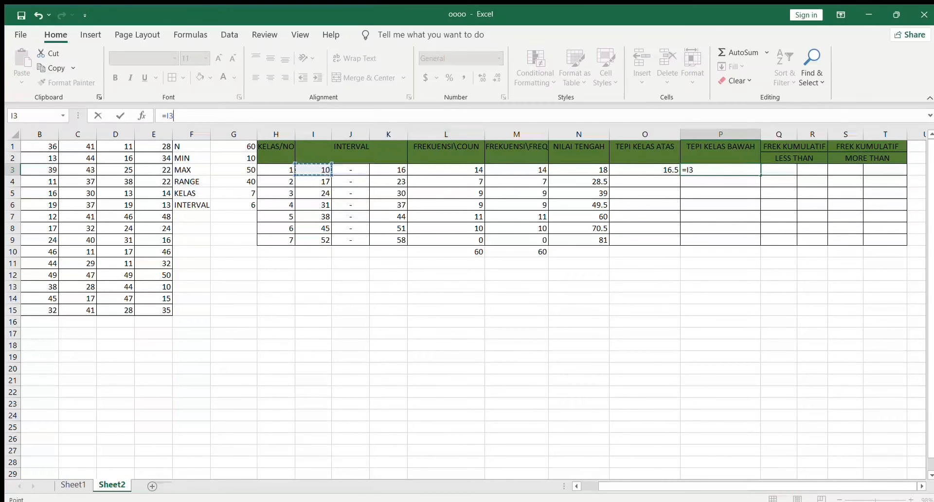
text(-)
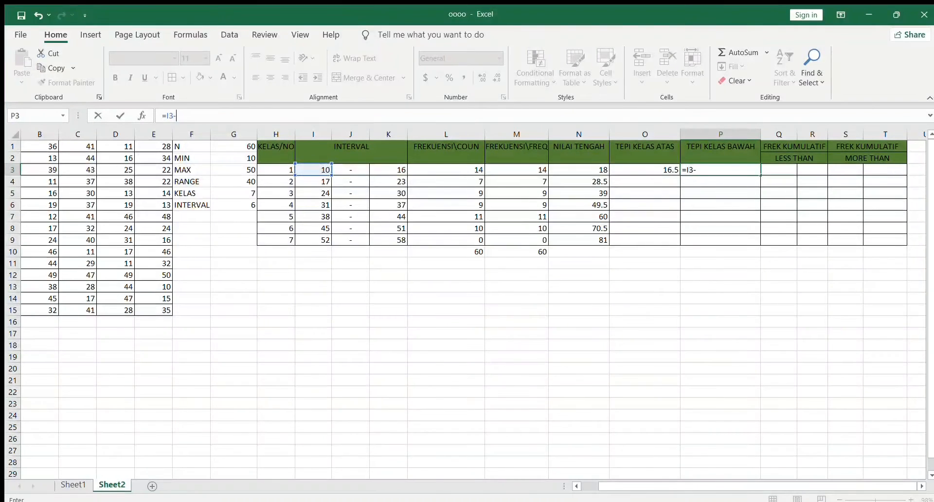
text(0.5)
key(Return)
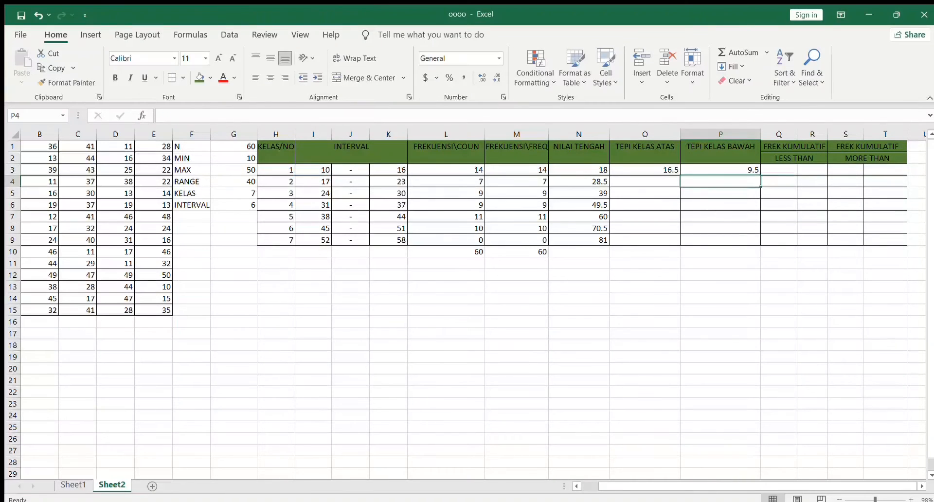
drag(644, 170, 760, 242)
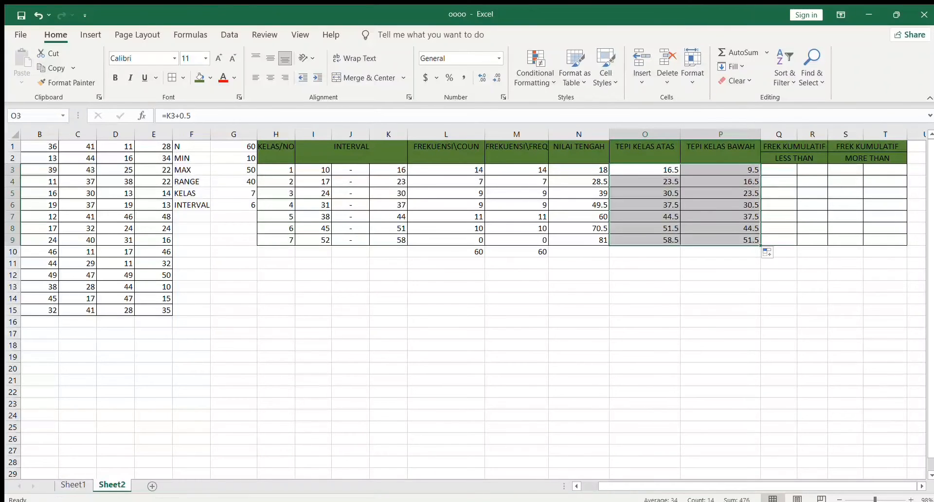
Set the first LESS THAN cumulative frequency in Q3 to the first class frequency with =M3
click(779, 170)
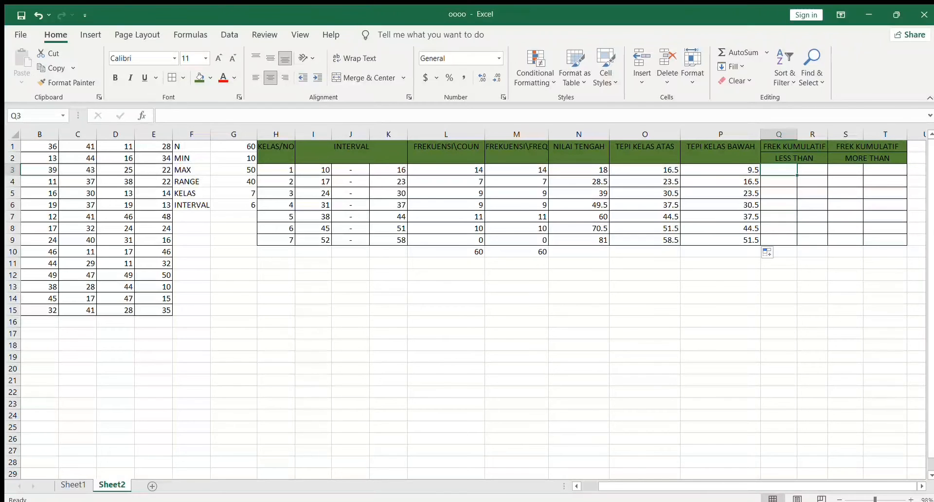
click(517, 170)
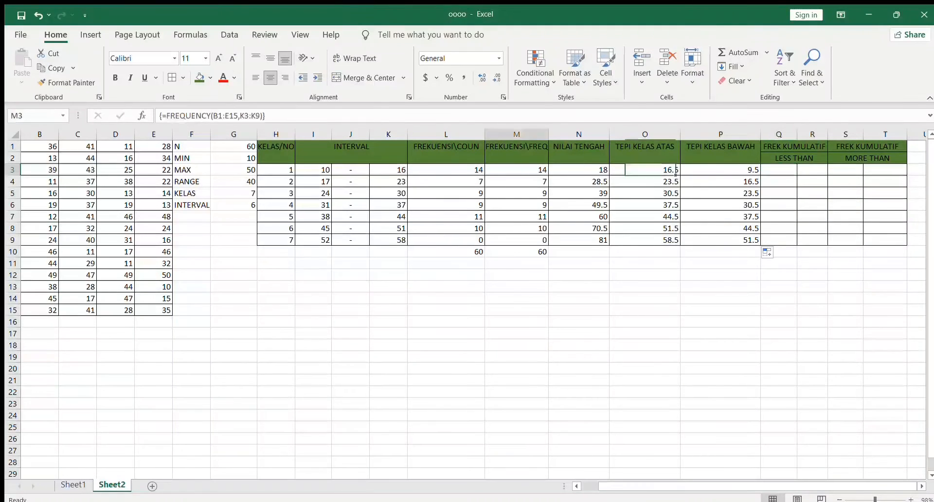
click(779, 170)
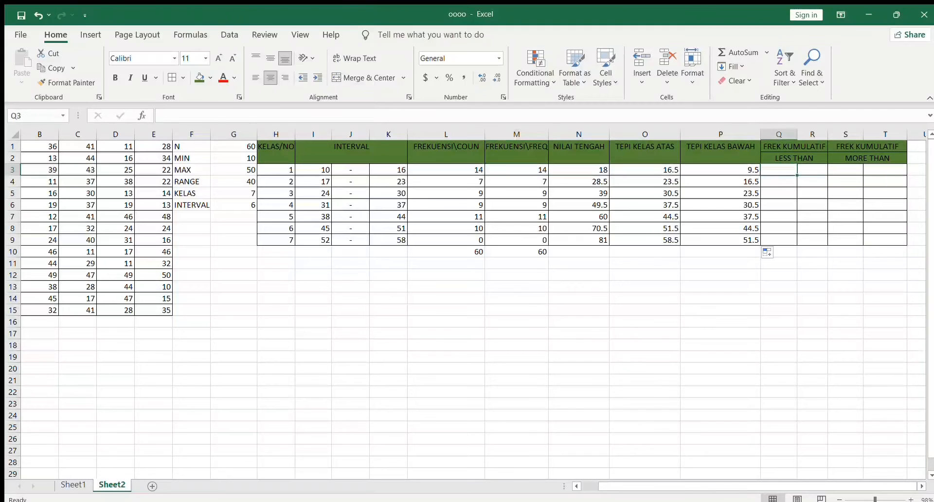
text(=)
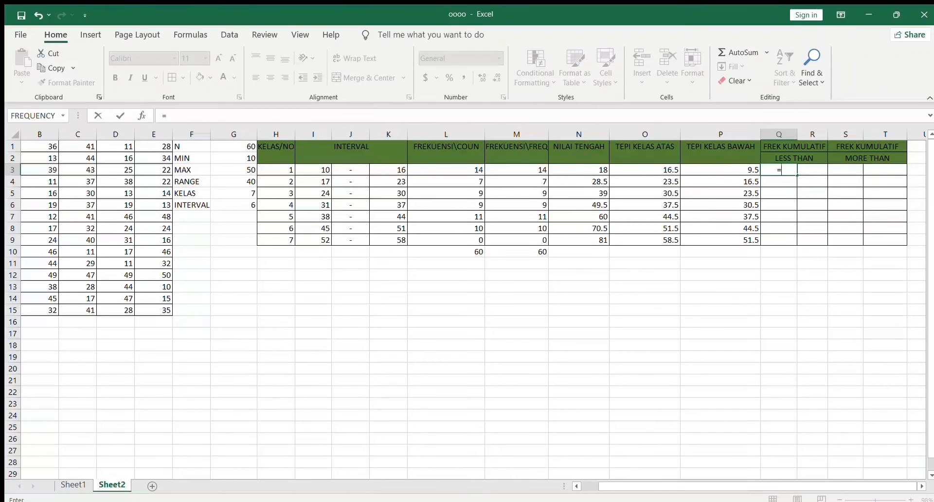
click(517, 170)
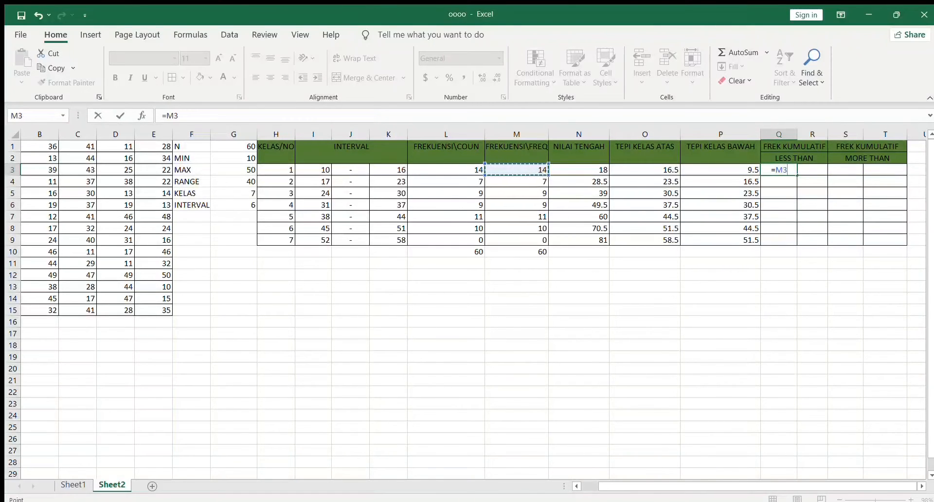
key(Return)
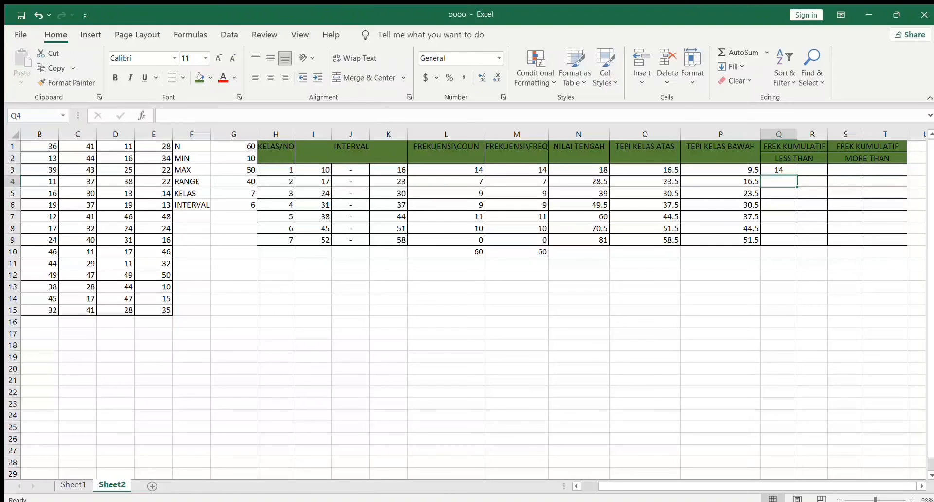
Calculate the second LESS THAN cumulative frequency in Q4 with the formula =Q3+L4
text(=)
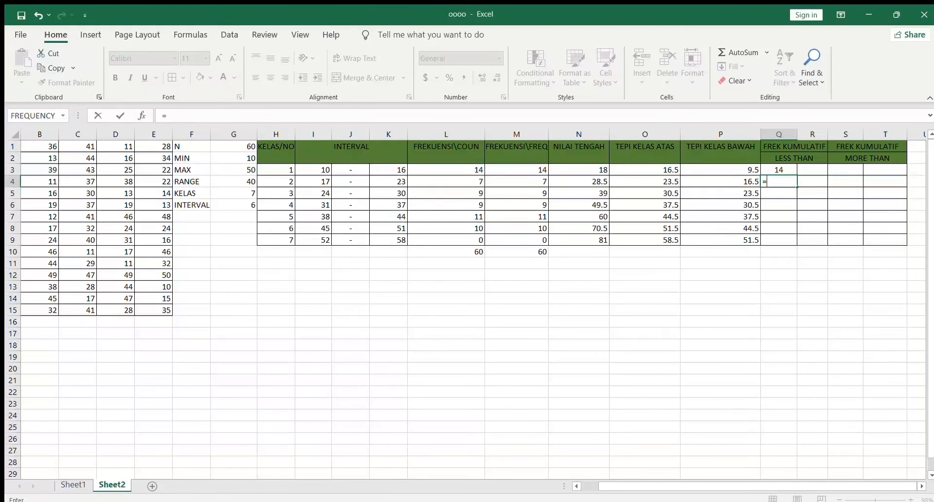
key(Up)
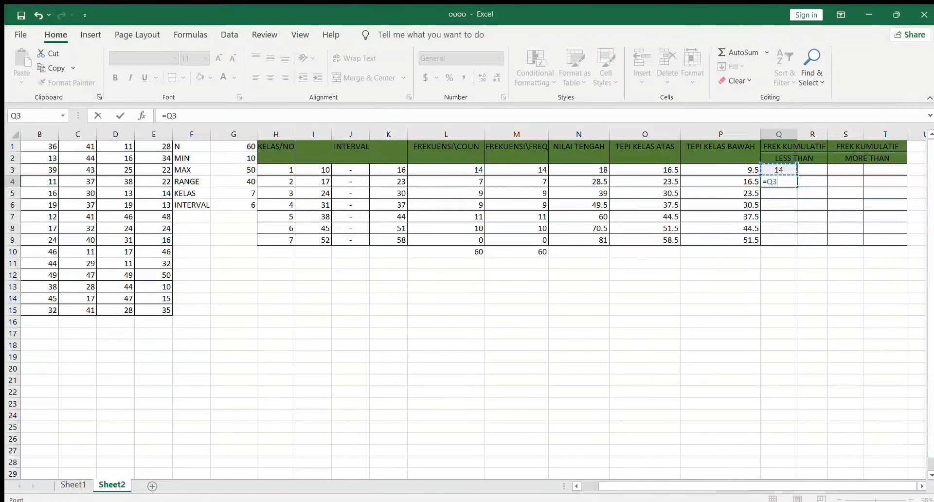
text(+)
click(446, 181)
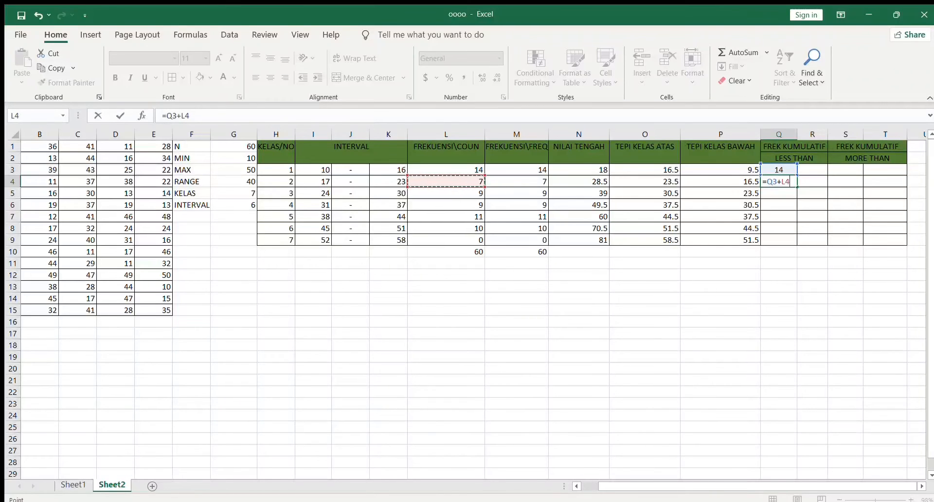
key(Return)
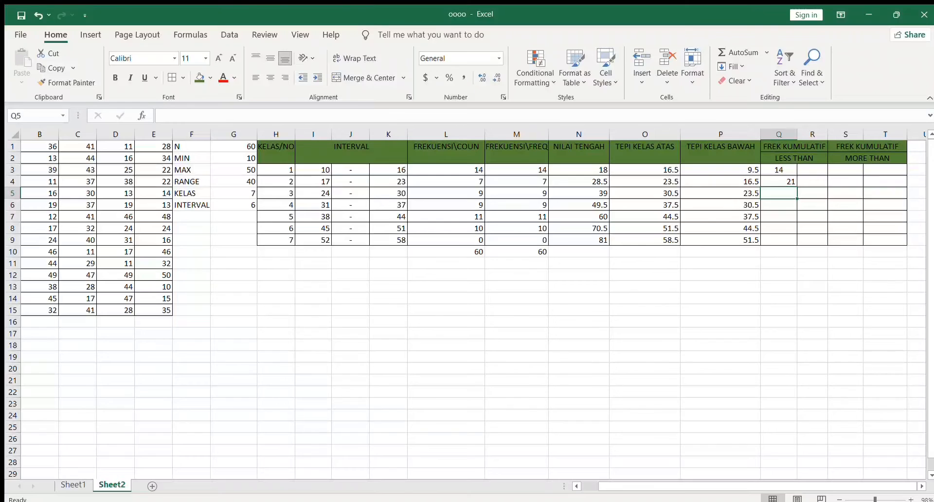
Right-align the first LESS THAN cumulative frequency in Q3
key(Up)
key(Up)
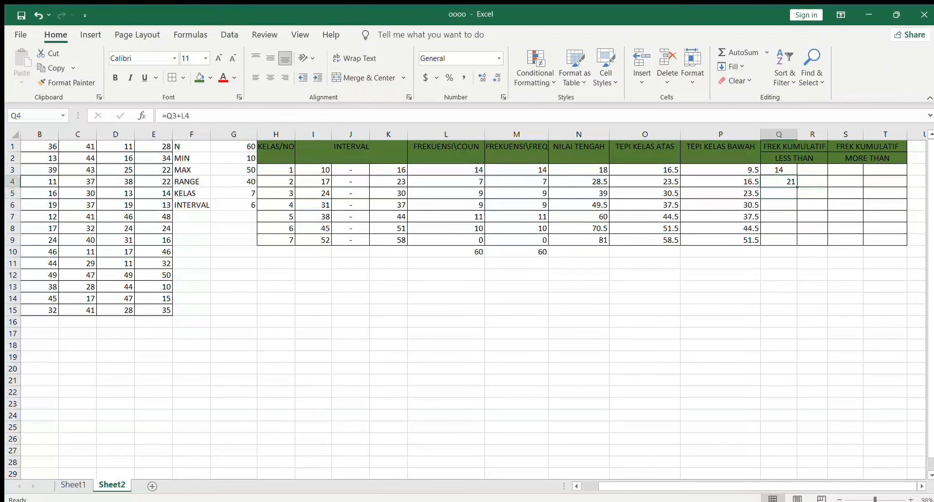
key(Down)
key(Up)
key(Down)
key(Up)
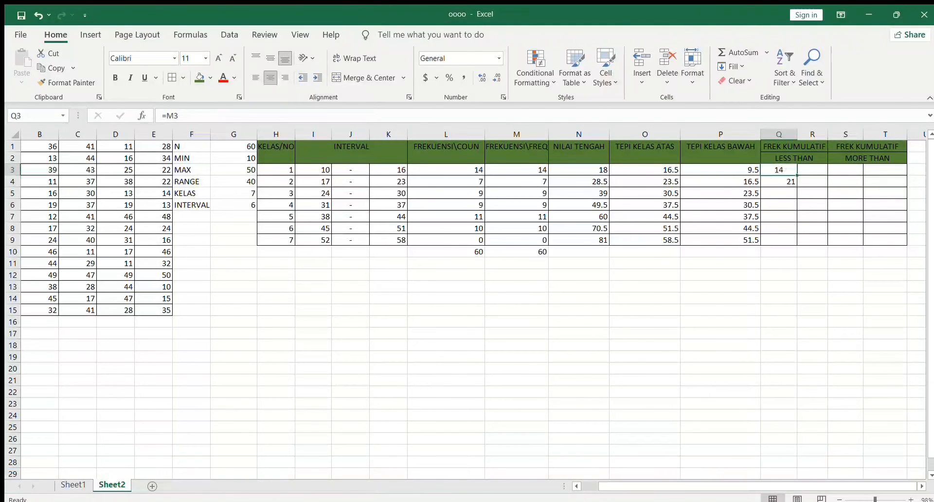
key(Down)
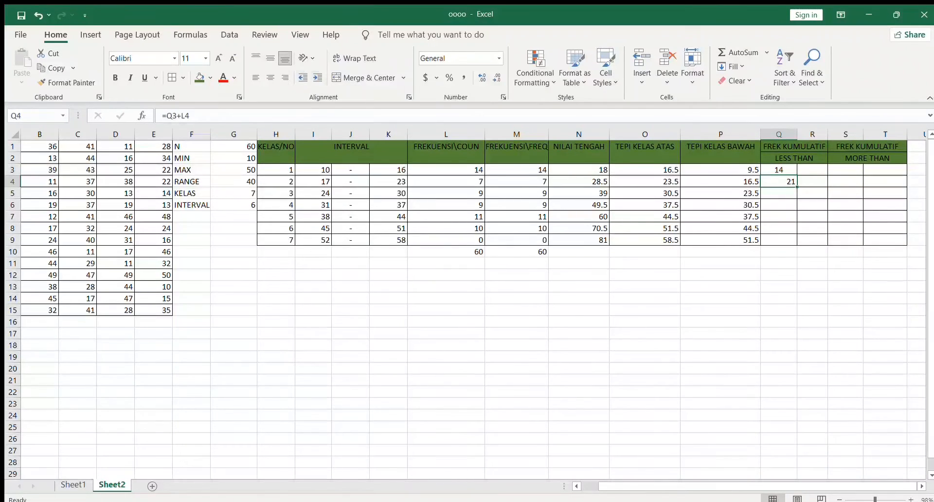
key(Up)
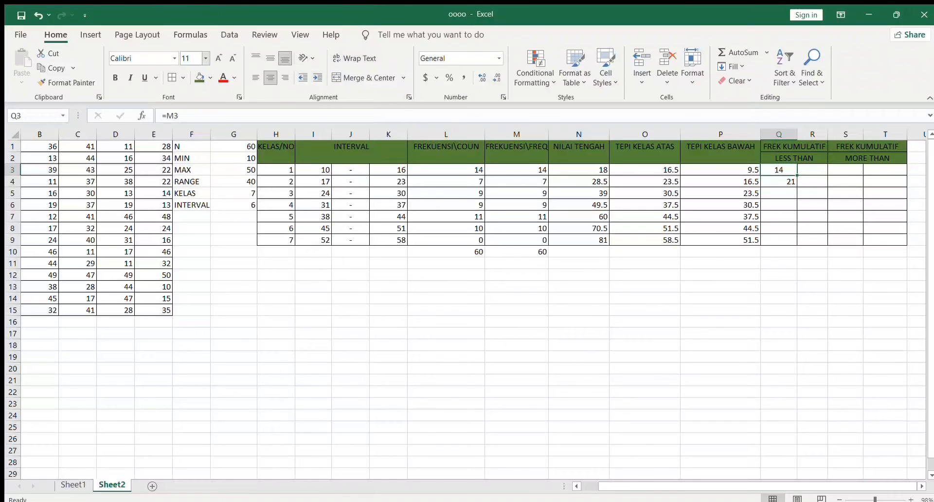
click(285, 78)
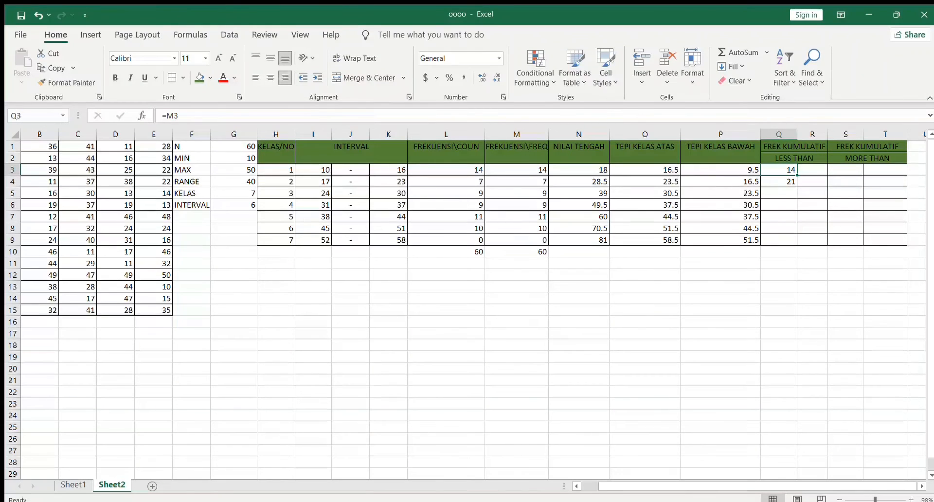
Calculate the third LESS THAN cumulative frequency in Q5 by adding the third class frequency to Q4
click(779, 193)
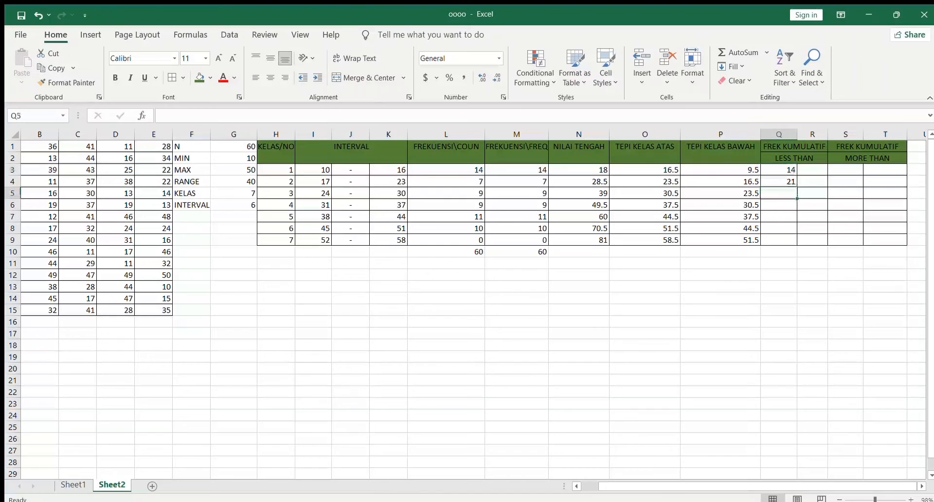
text(=)
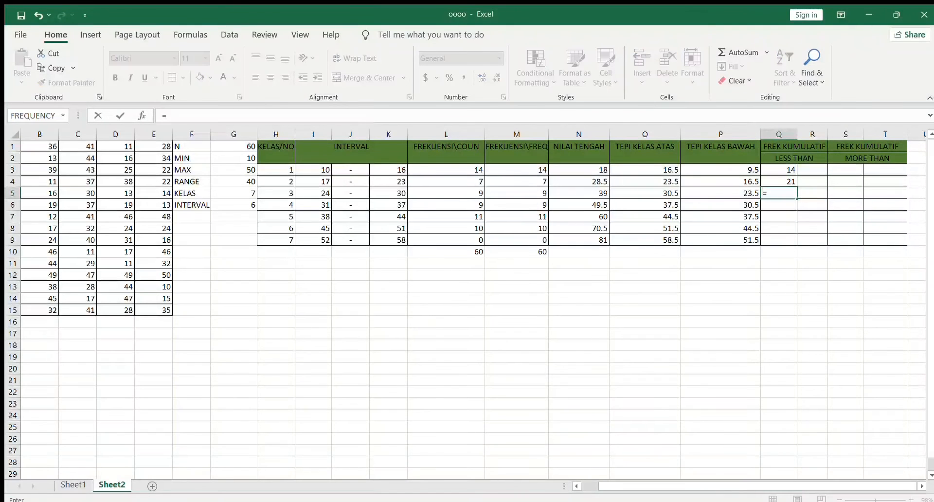
key(Up)
text(+)
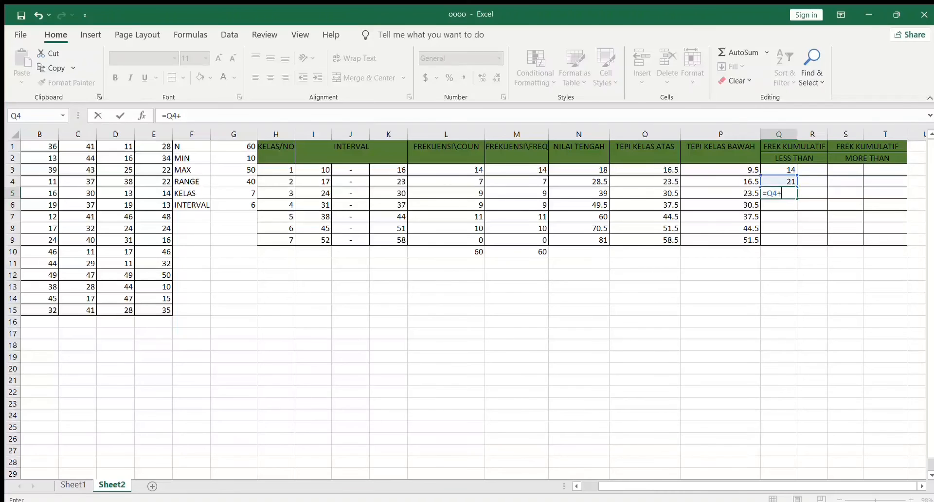
key(Left)
key(Left)
key(Left)
key(Left)
key(Left)
key(Return)
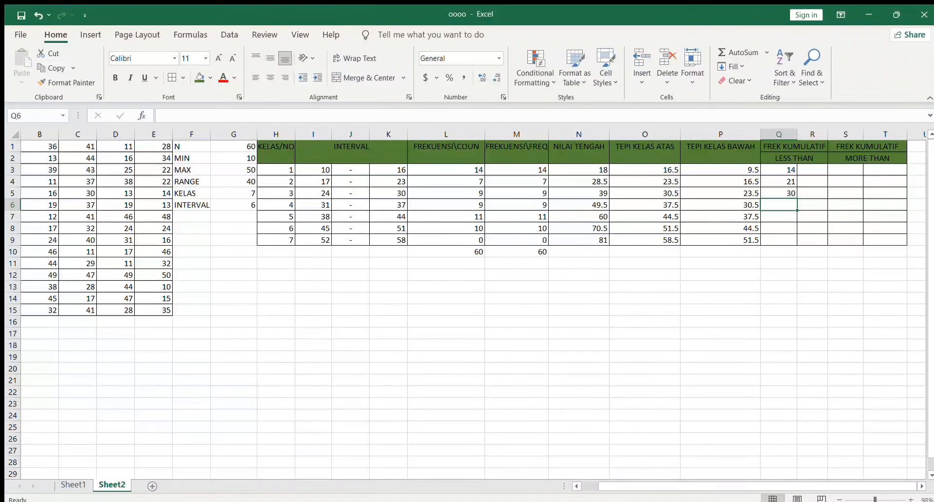
Calculate the fourth LESS THAN cumulative frequency in Q6 with the formula =Q5+M6
text(=)
key(Up)
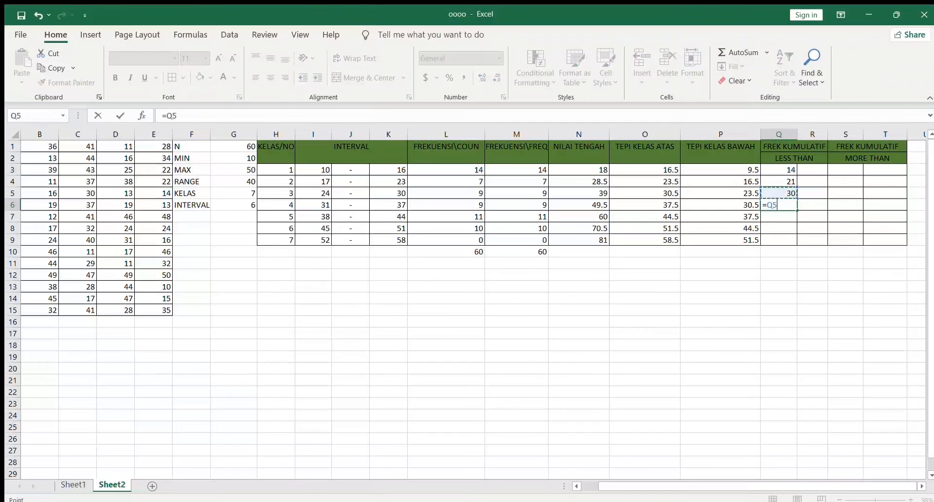
text(+)
click(516, 205)
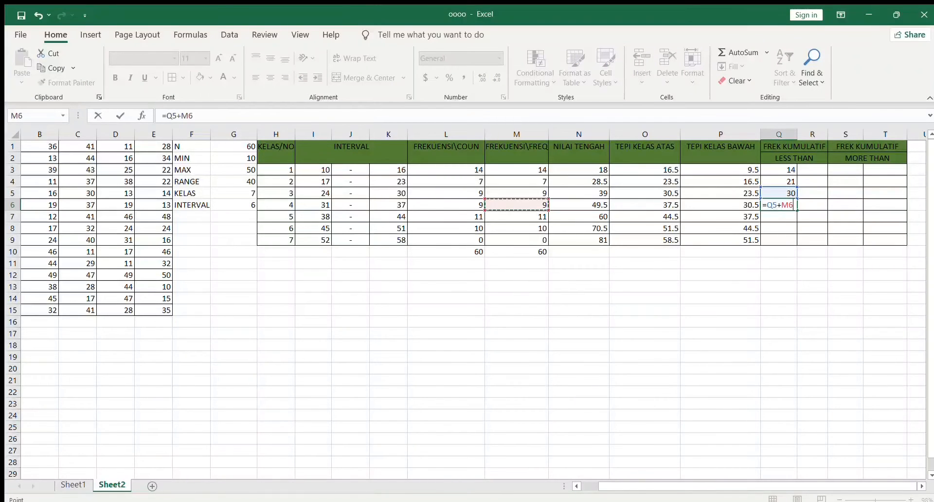
key(Return)
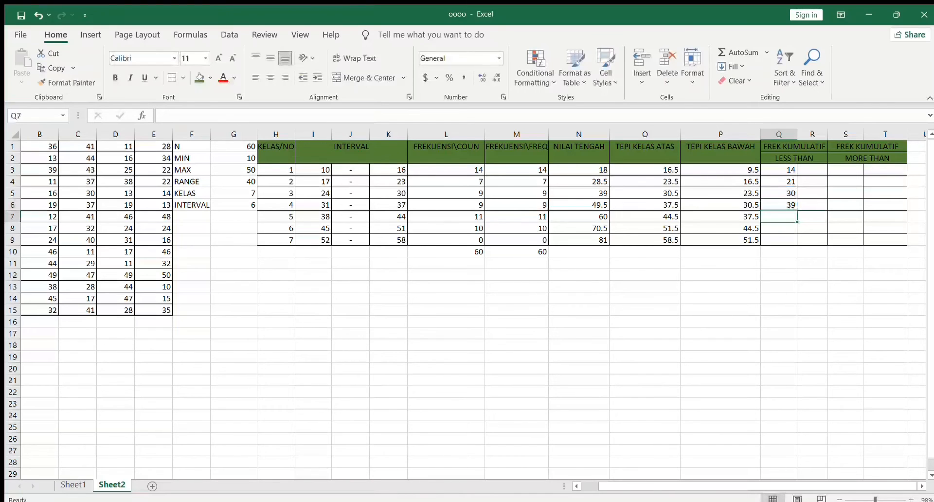
Calculate the fifth LESS THAN cumulative frequency in Q7 with the formula =Q6+M7
text(=)
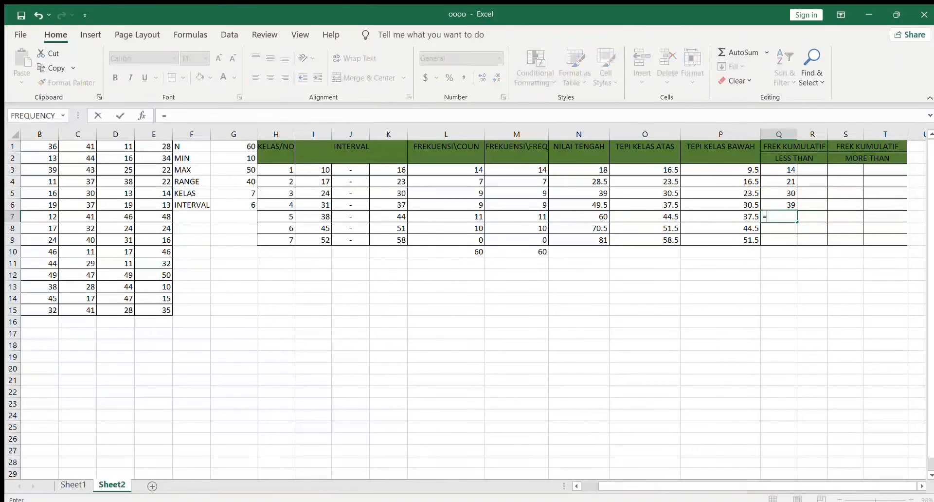
key(Up)
text(+)
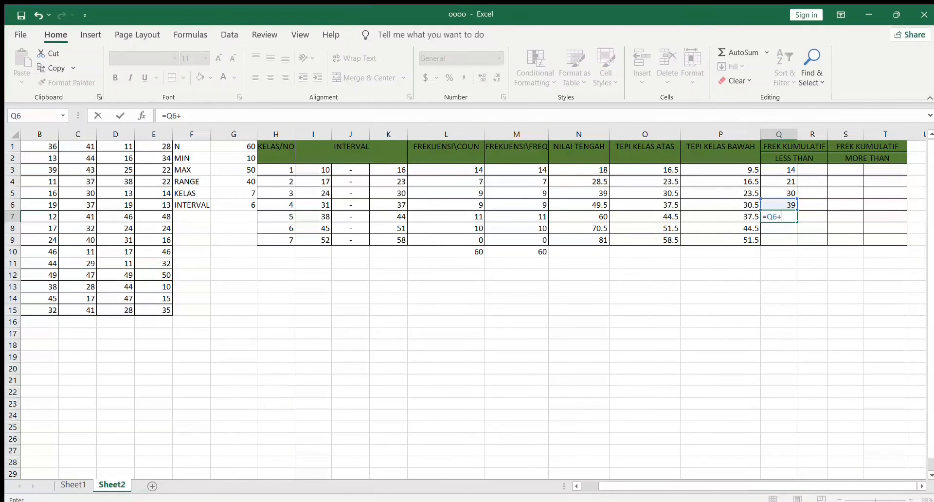
key(Left)
key(Left)
key(Left)
key(Left)
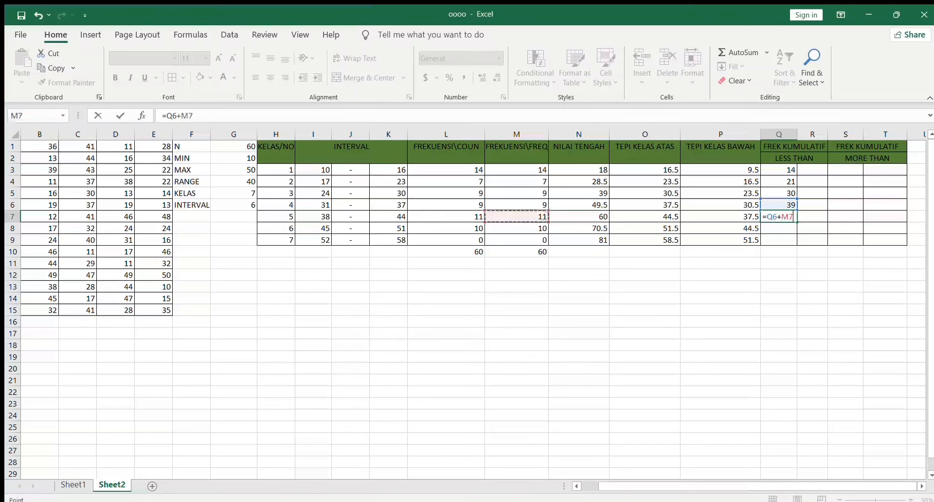
key(Return)
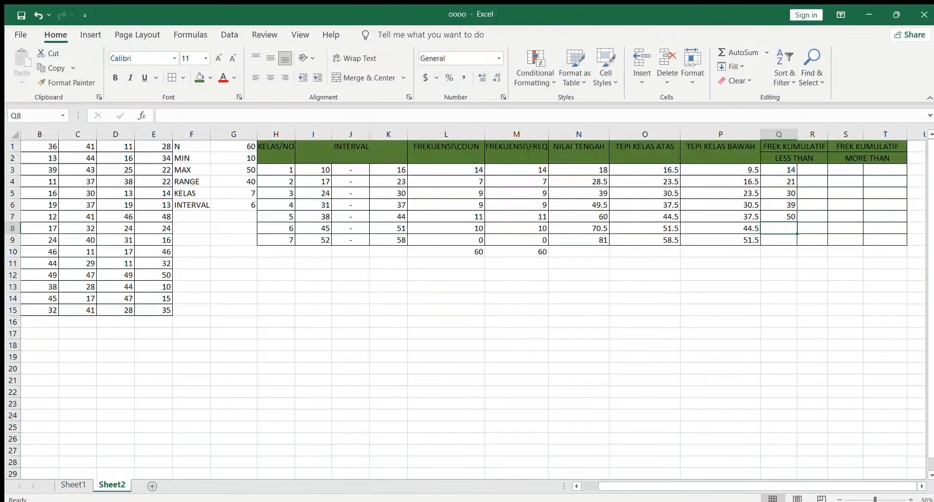
Calculate the sixth LESS THAN cumulative frequency in Q8 with the formula =Q7+M8
click(813, 193)
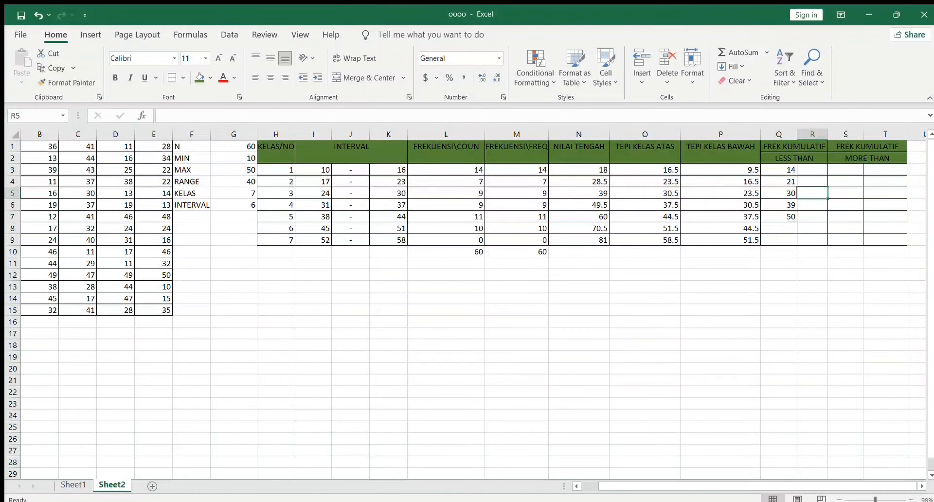
click(779, 228)
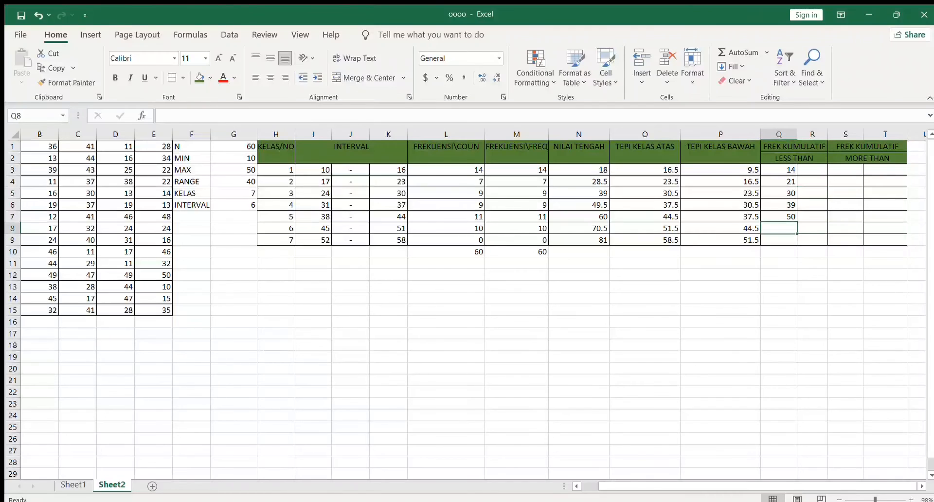
text(=)
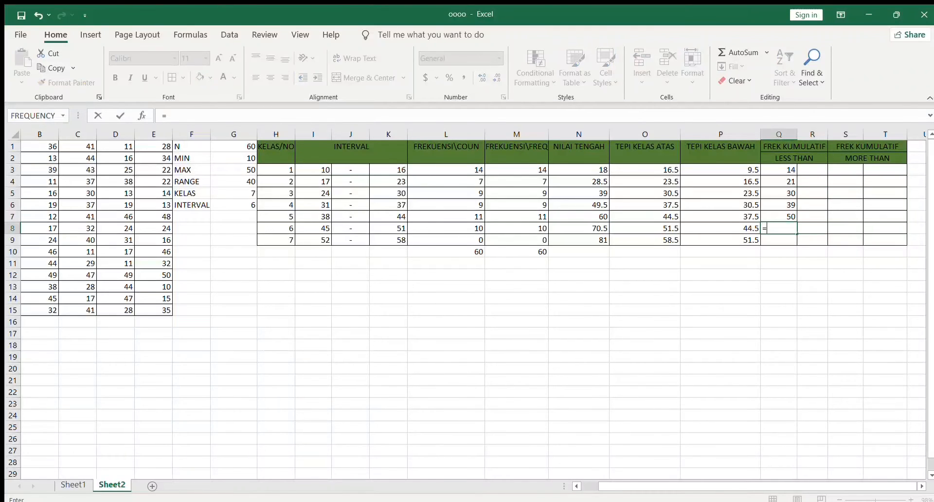
key(Up)
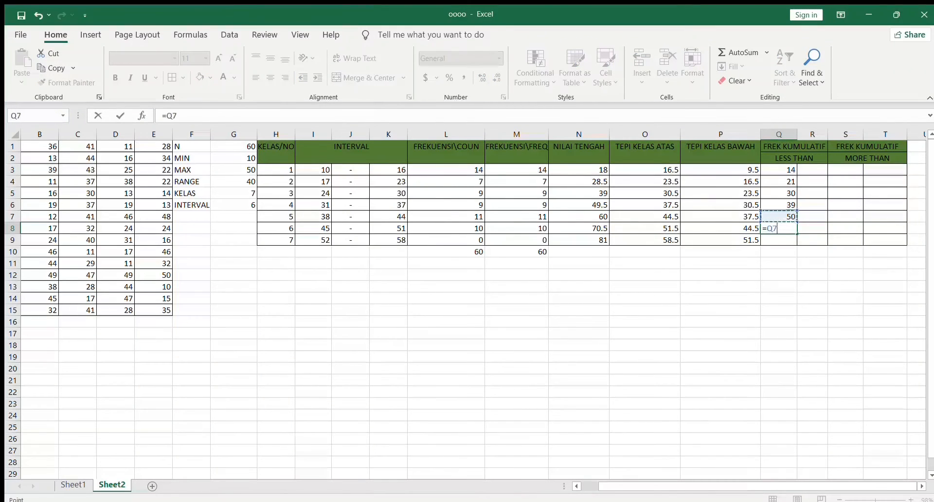
text(+)
key(Left)
key(Left)
key(Left)
key(Left)
key(Return)
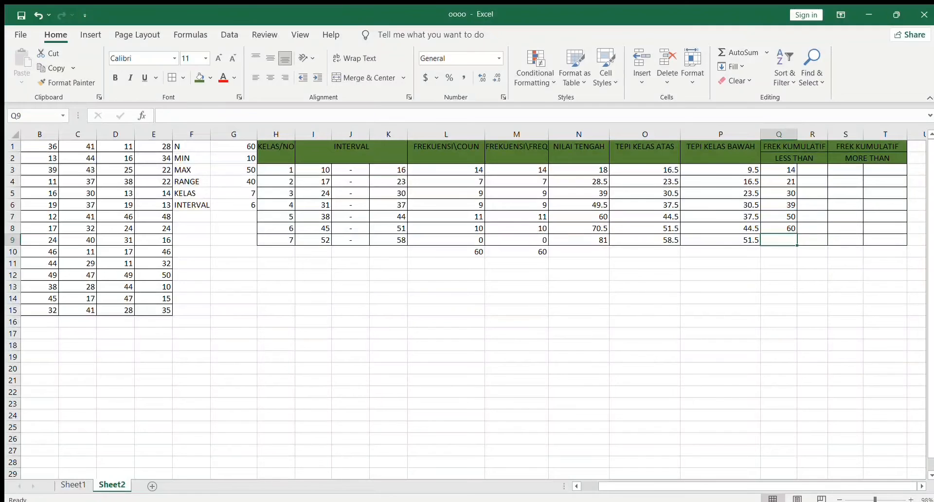
Try to calculate the seventh LESS THAN cumulative frequency in Q9 with =Q8+M8, and clear the cell
text(=)
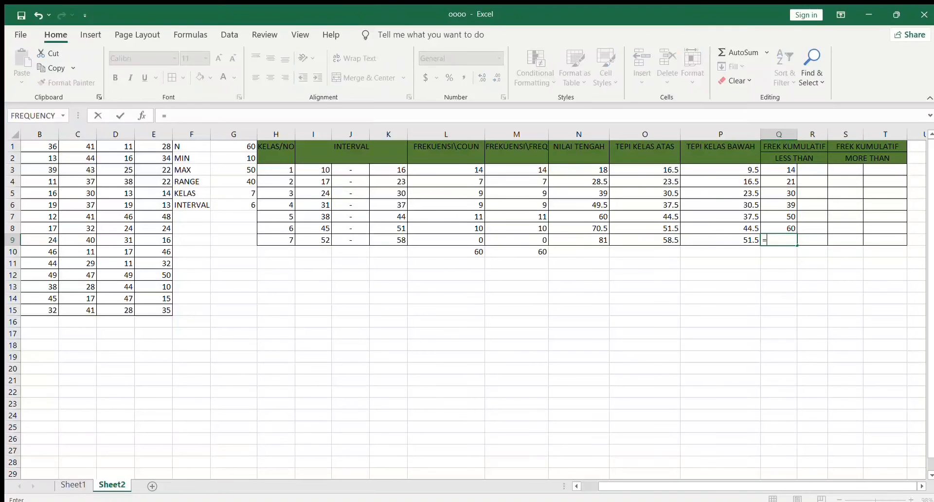
key(Up)
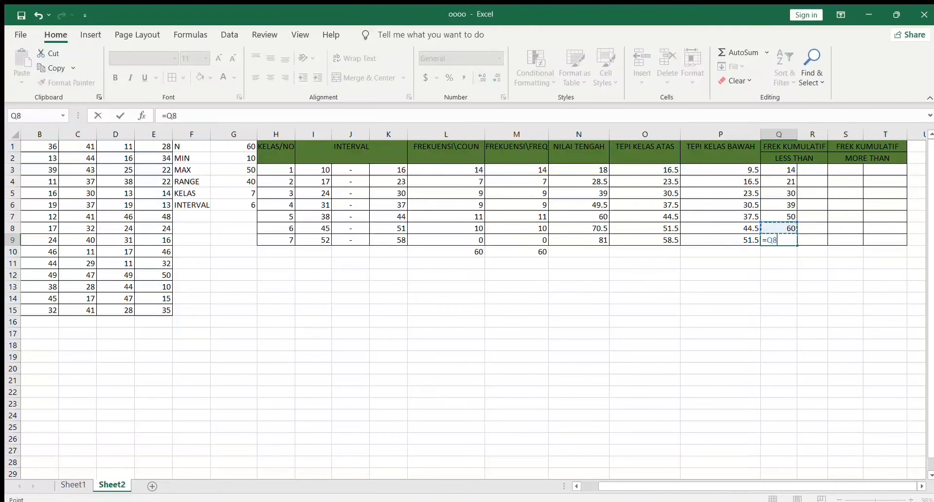
text(+M8)
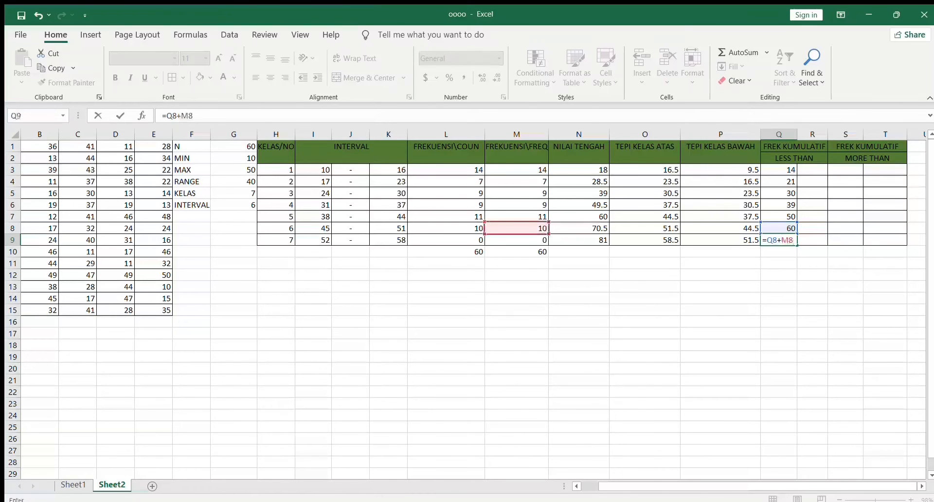
click(516, 240)
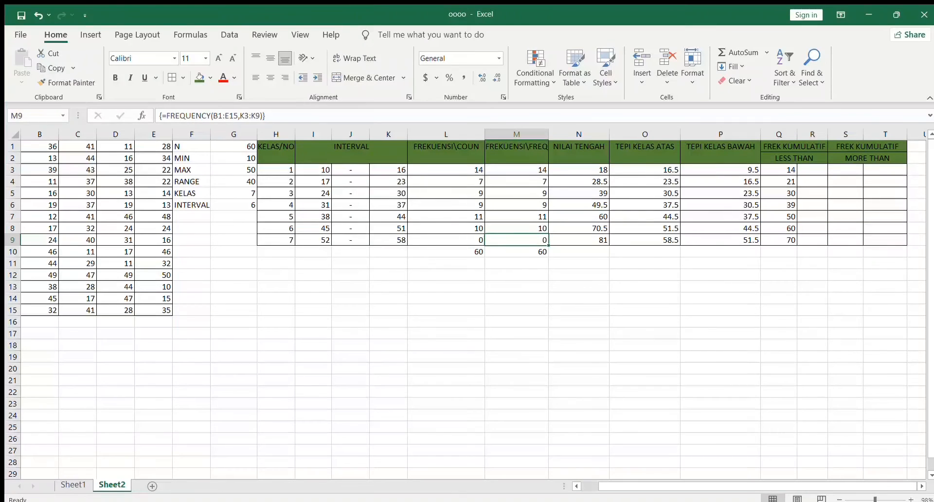
click(779, 240)
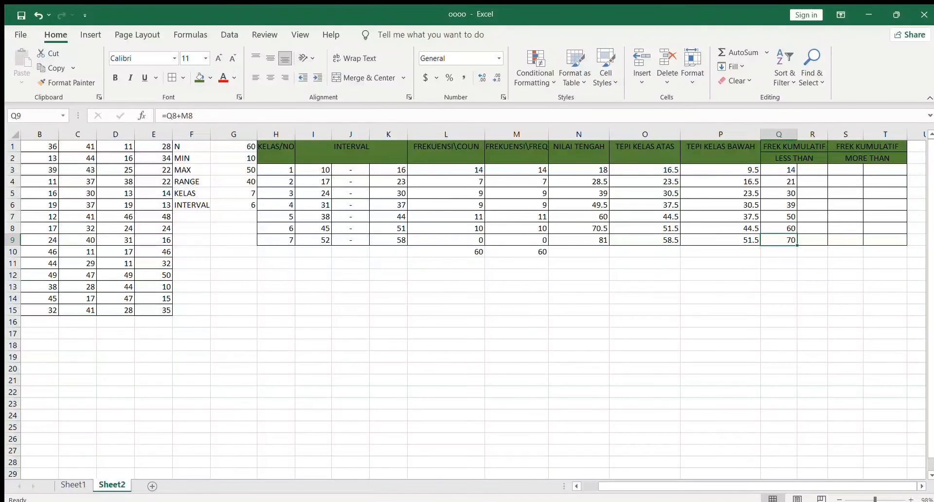
key(Delete)
Calculate the seventh LESS THAN cumulative frequency in Q9 with the formula =Q8+M9
text(=)
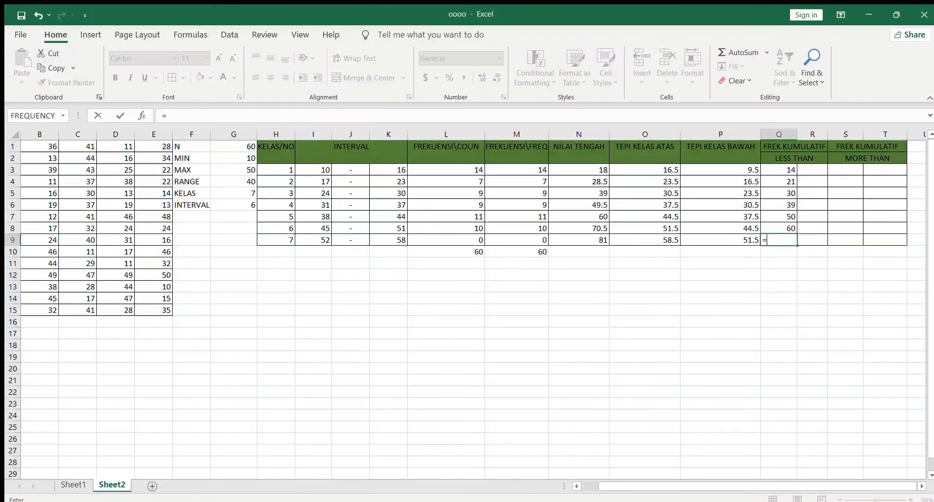
key(Up)
text(+)
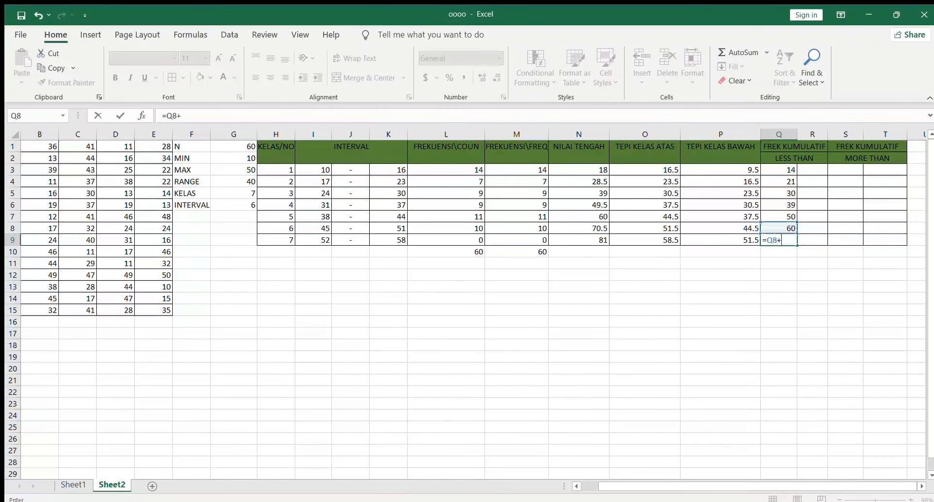
click(517, 240)
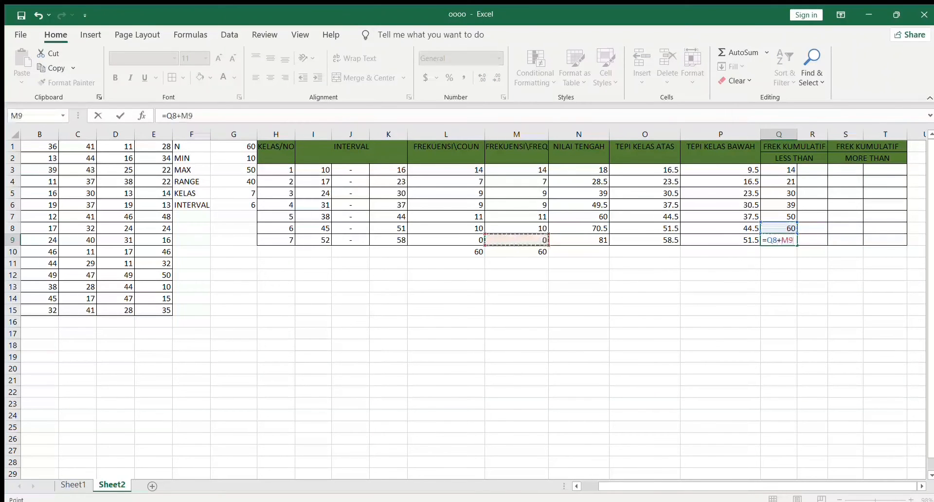
key(Return)
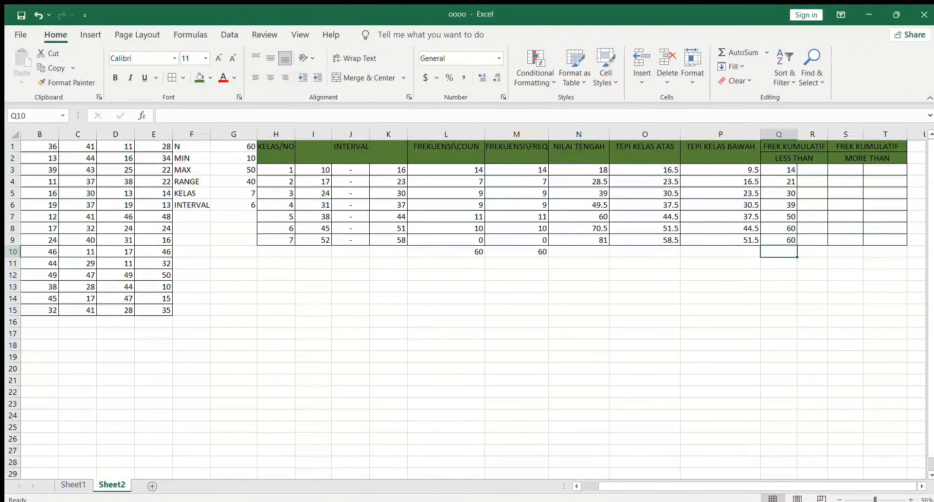
Calculate the first LESS THAN cumulative percentage in R3 with the formula =Q3/100
click(812, 170)
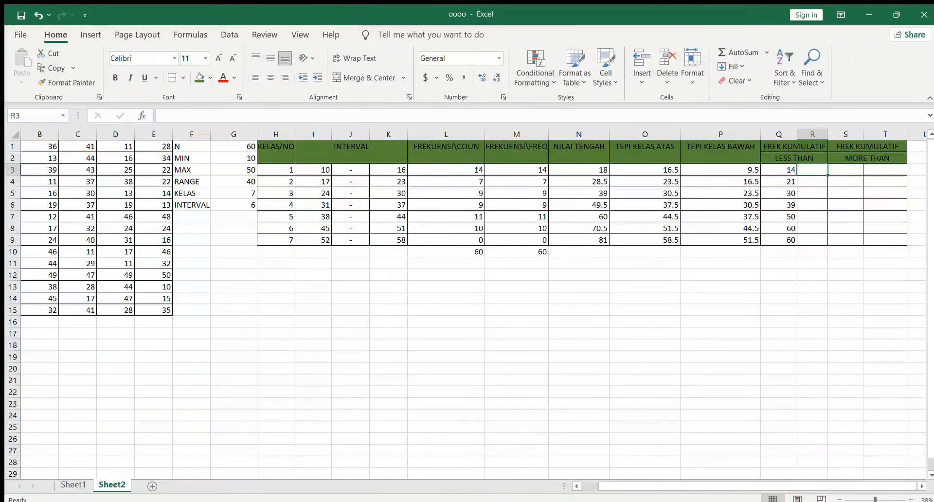
text(=)
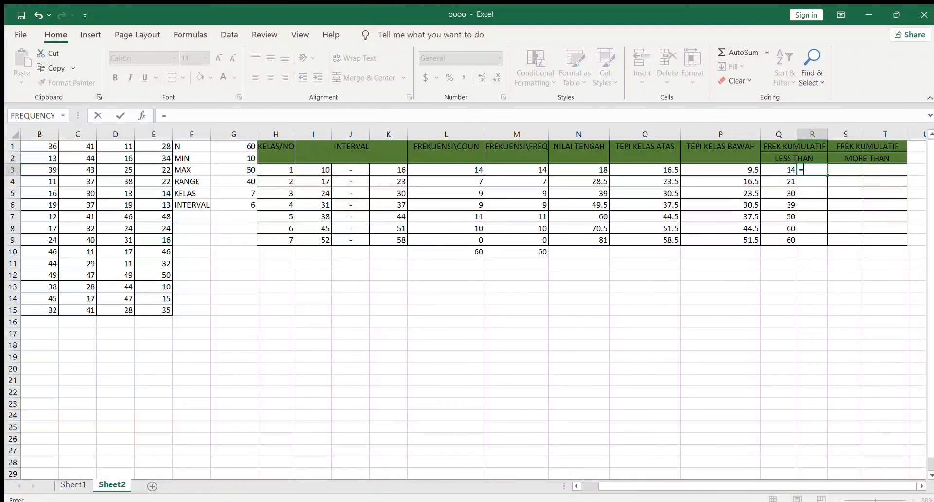
text(Q3)
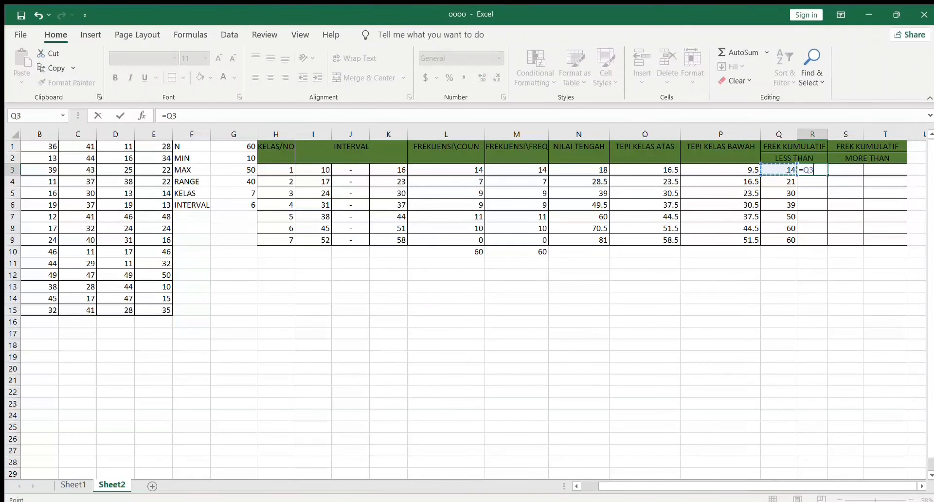
text(/100)
key(Return)
Format R3 as a percentage and fill its formula down through R9
click(812, 170)
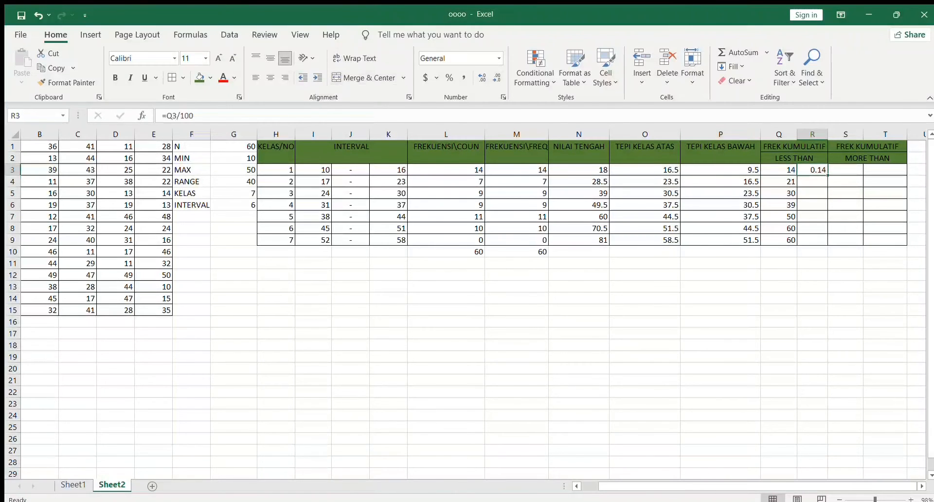
click(449, 77)
drag(827, 175, 827, 243)
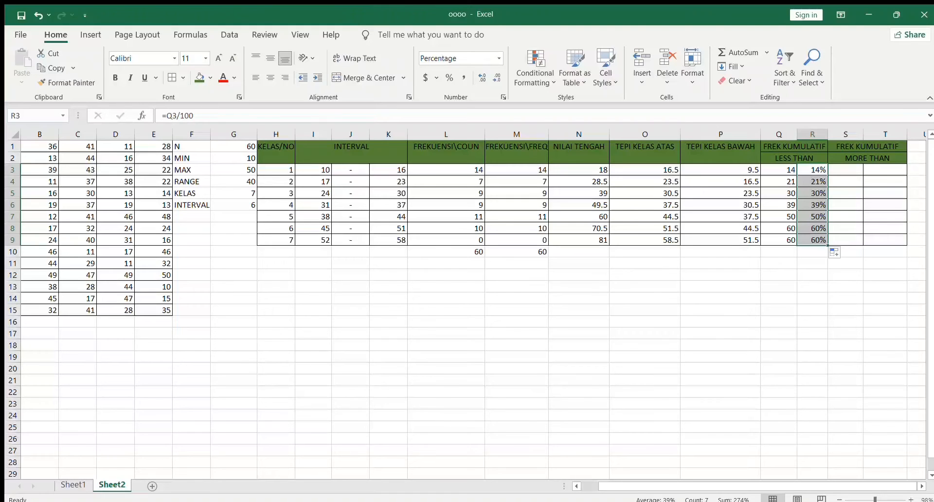
Set the first MORE THAN cumulative frequency in S3 to the total N with the formula =G1
click(845, 169)
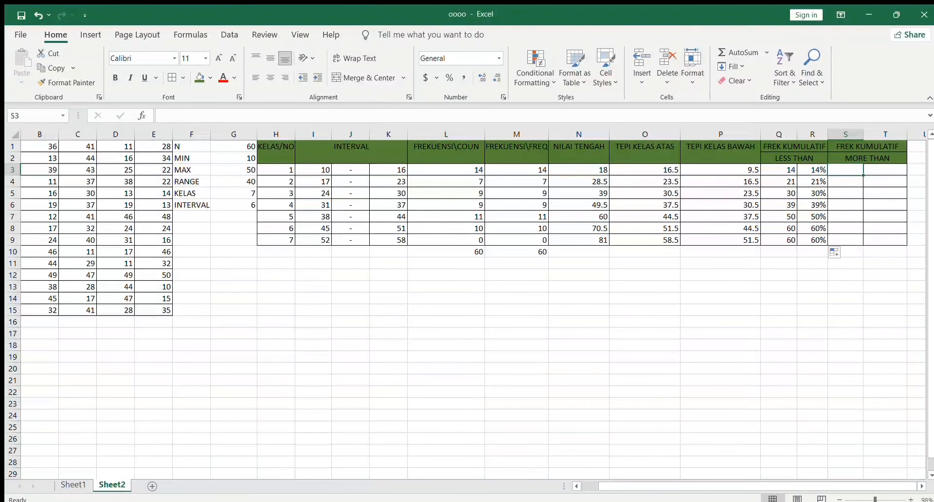
click(234, 147)
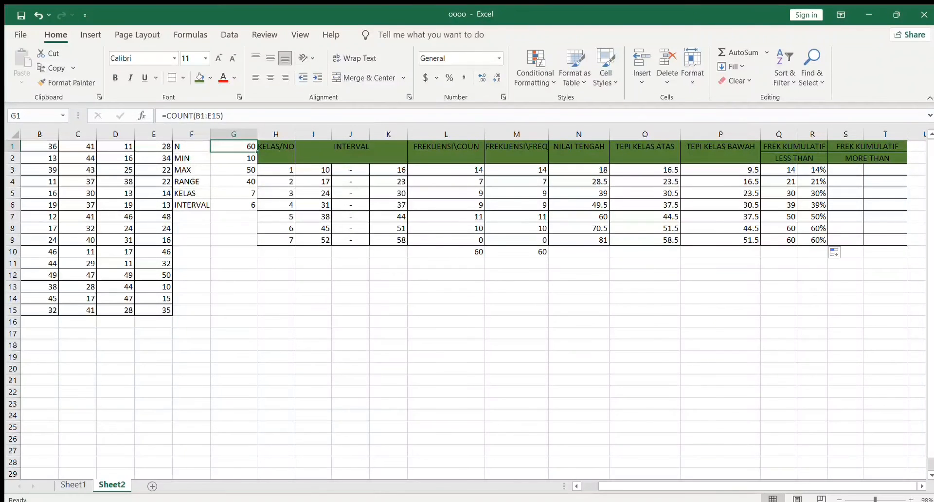
click(845, 170)
text(=)
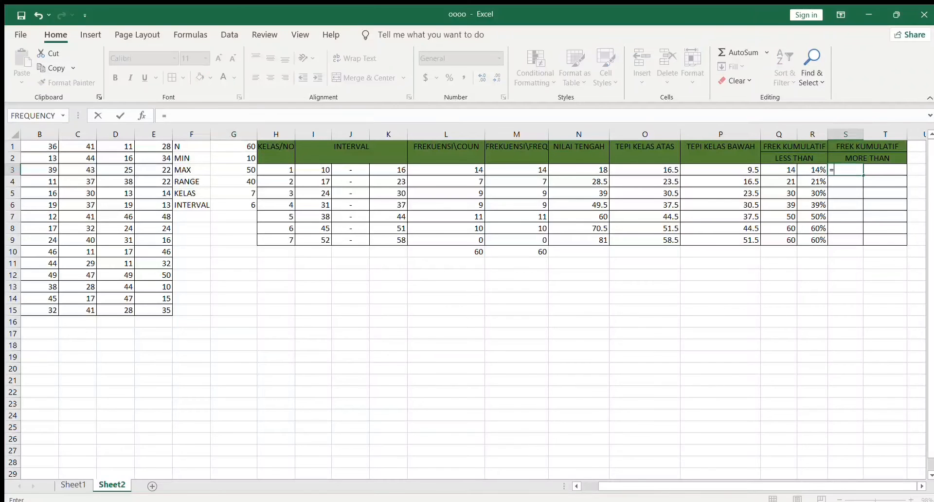
click(233, 146)
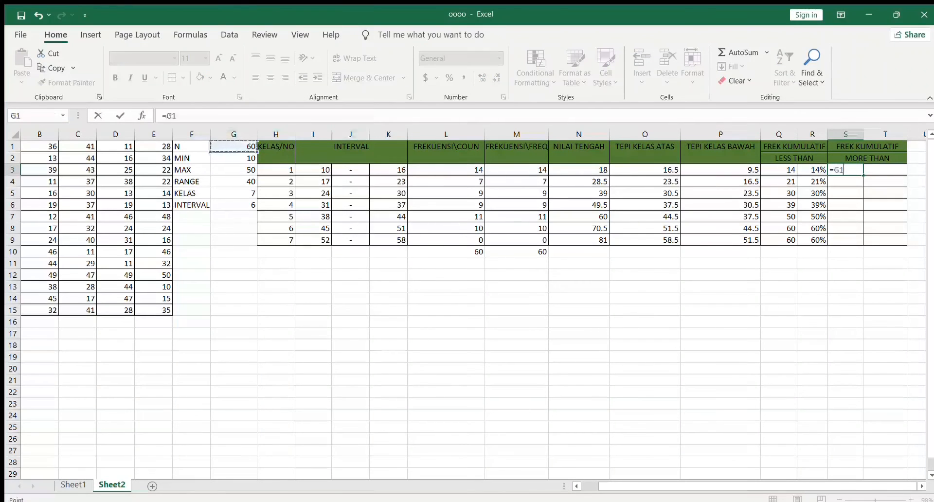
key(Return)
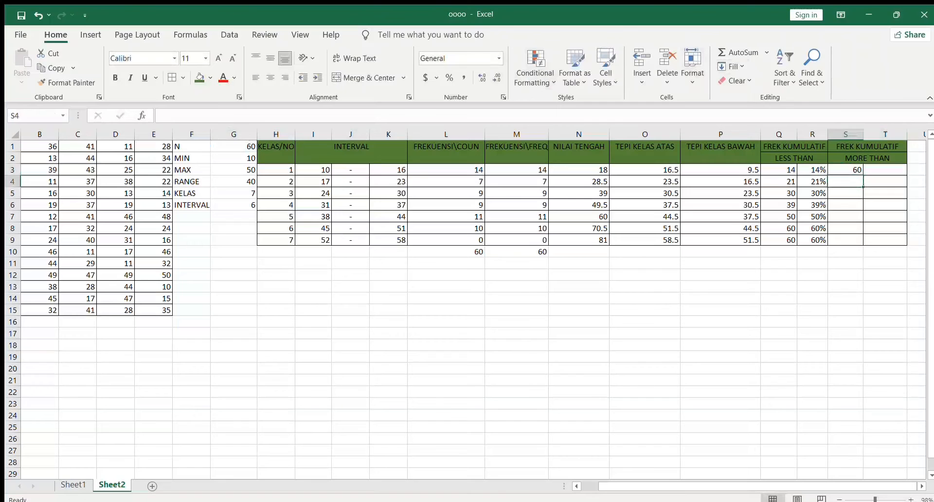
Calculate the second MORE THAN cumulative frequency in S4 with the formula =S3-L3
text(=)
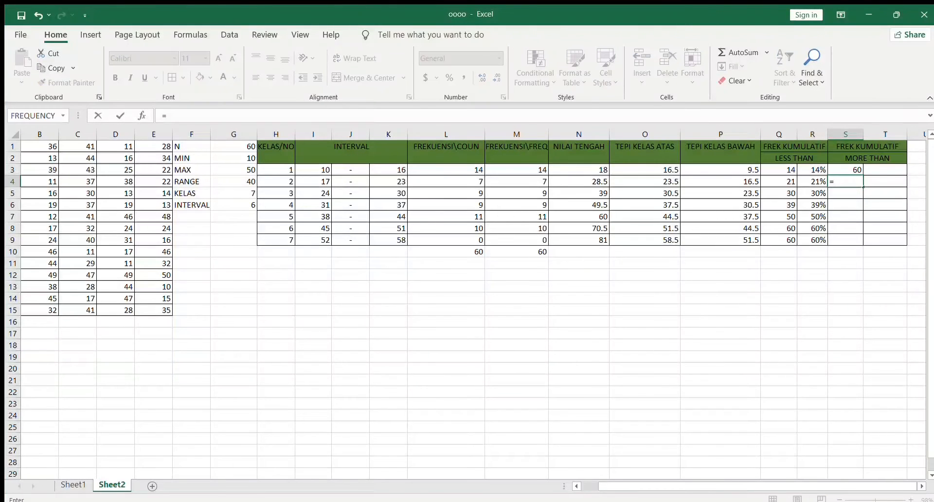
key(Up)
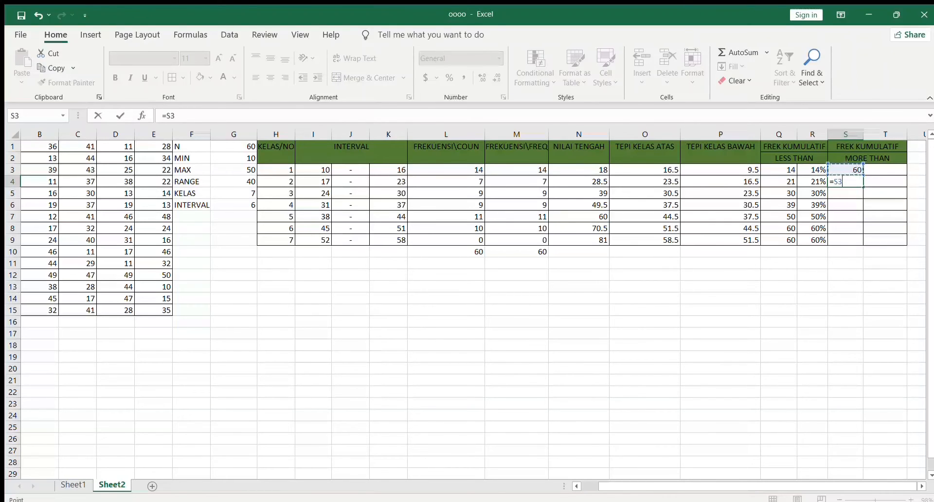
text(-)
click(446, 169)
key(Return)
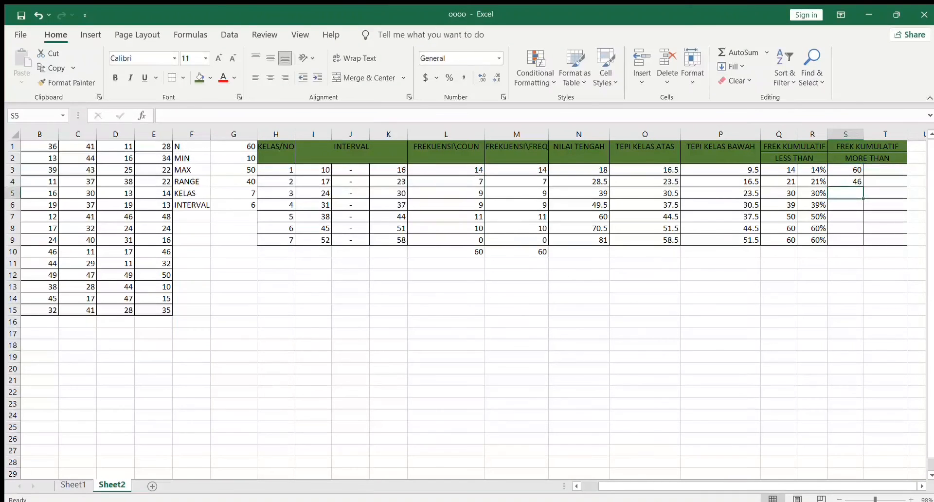
Calculate the third MORE THAN cumulative frequency in S5 with the formula =S4-L4
text(=)
key(Up)
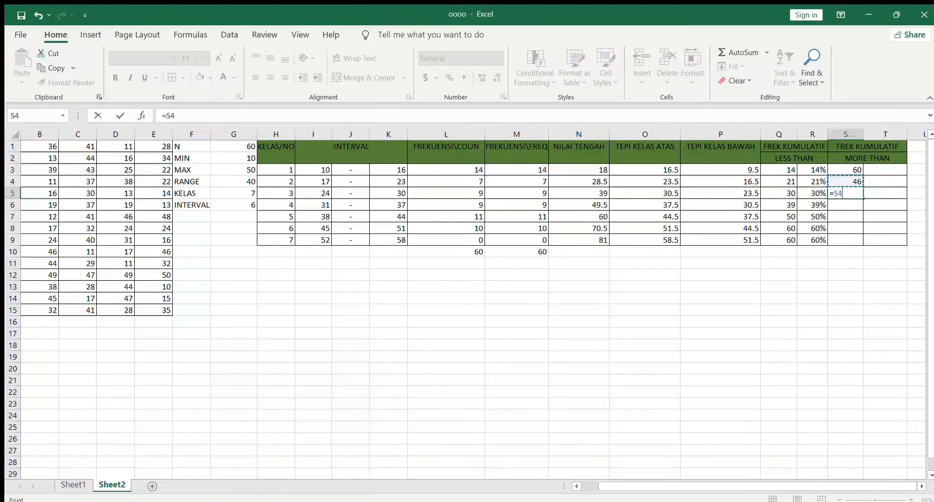
click(446, 181)
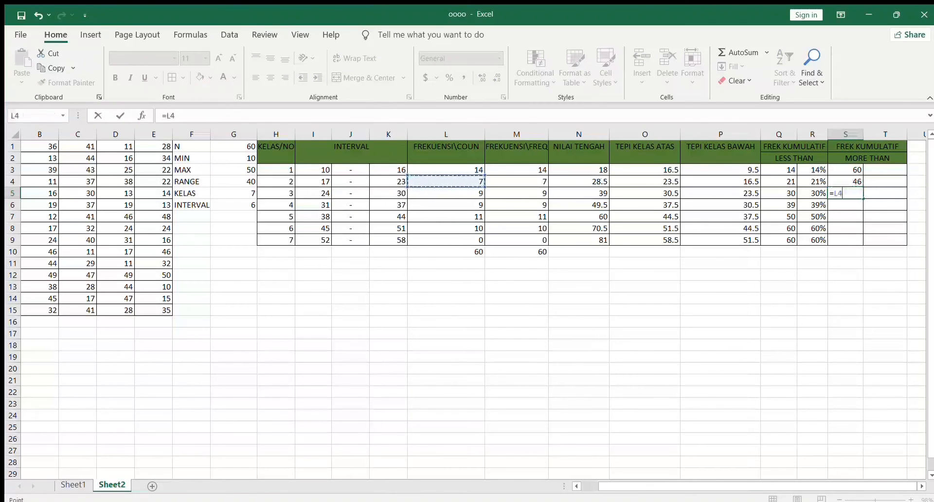
key(Right)
key(Right)
key(Right)
key(Right)
key(Right)
key(Right)
key(Right)
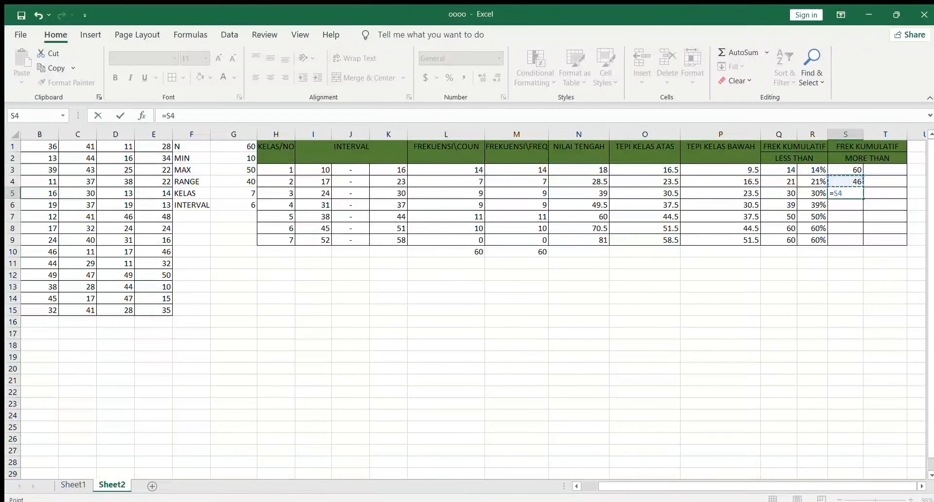
key(F2)
text(-)
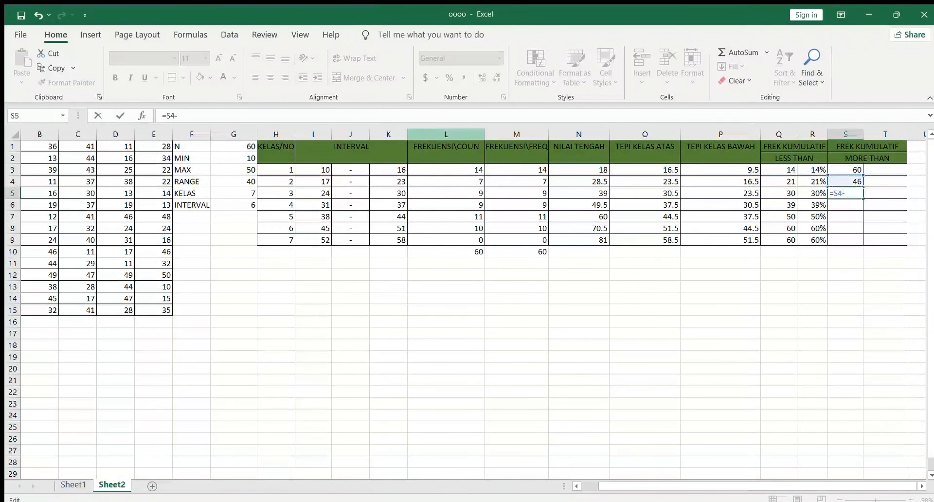
click(445, 182)
key(Return)
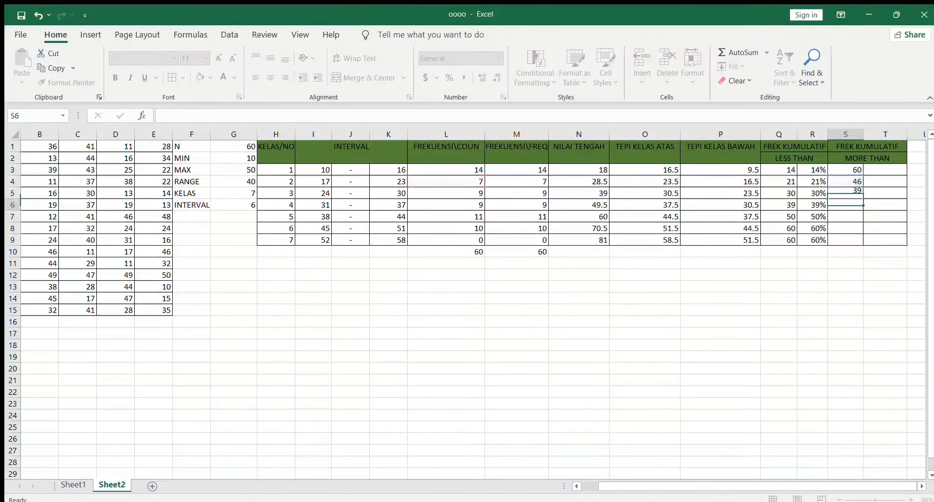
Try to calculate the fourth MORE THAN cumulative frequency in S6 with the formula =S5-M5
text(=)
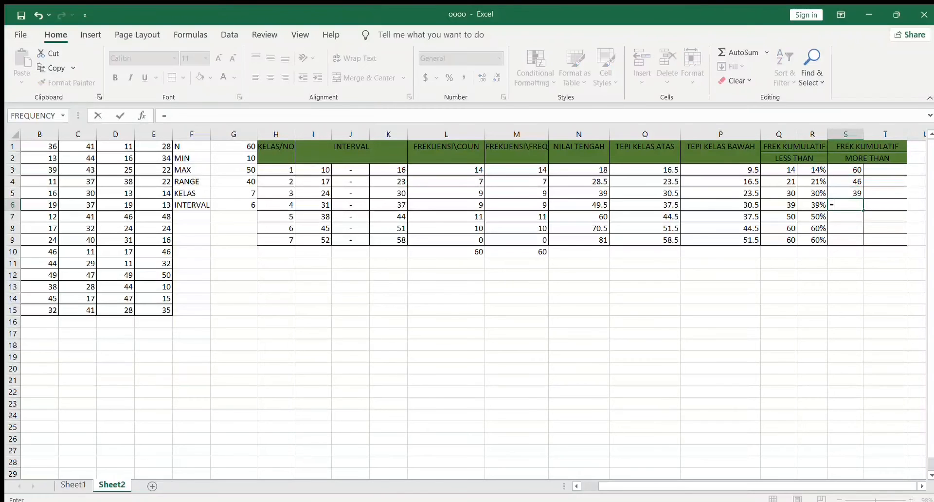
key(Up)
text(-)
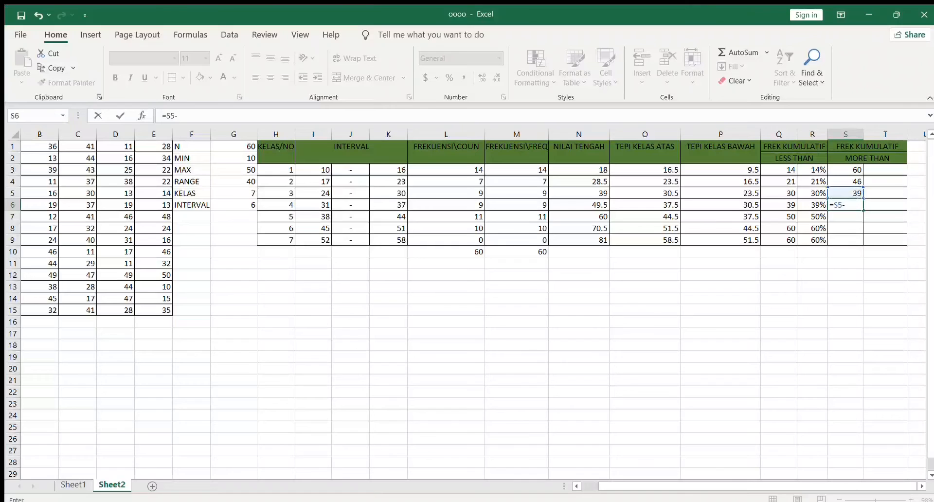
text(M5)
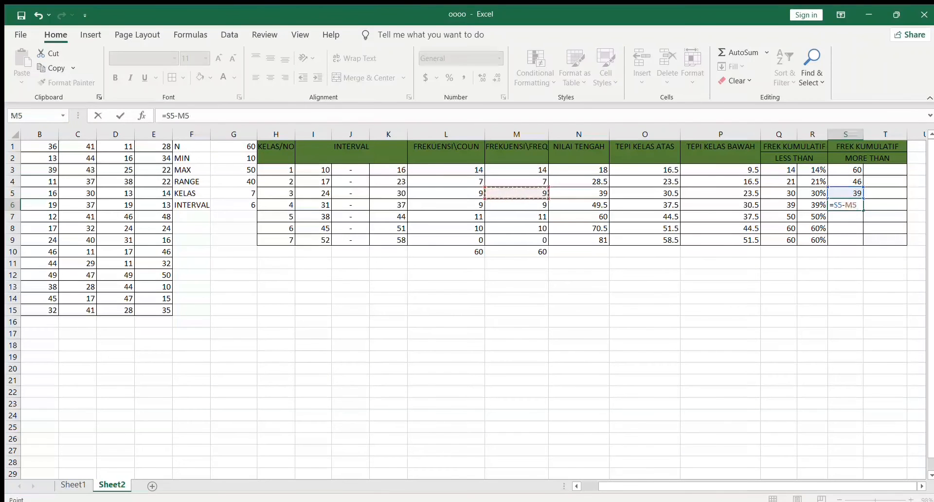
key(Return)
Try to calculate the fifth MORE THAN cumulative frequency in S7 with the formula =S6-L6
text(=)
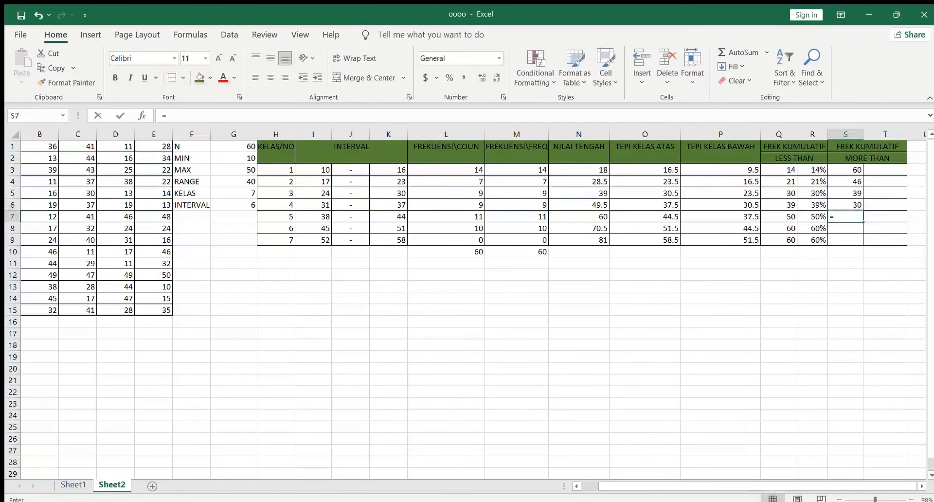
key(Up)
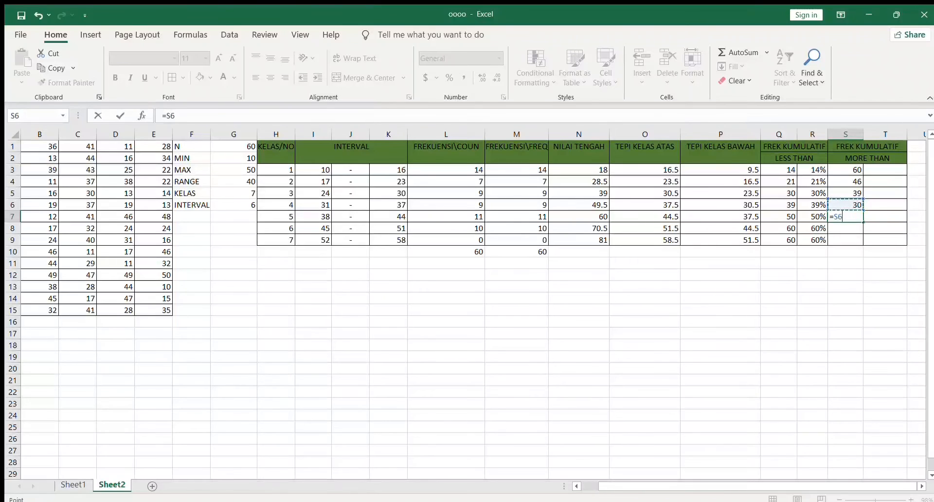
text(-L6)
key(Return)
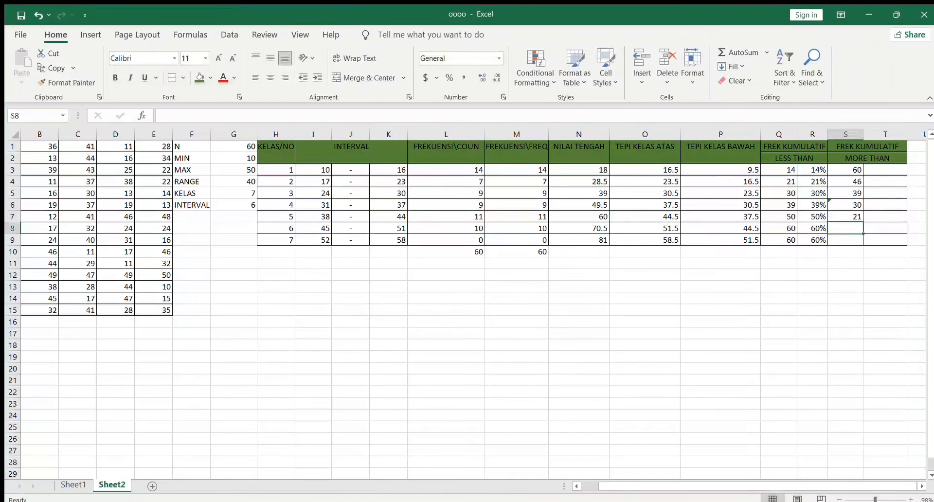
text(=)
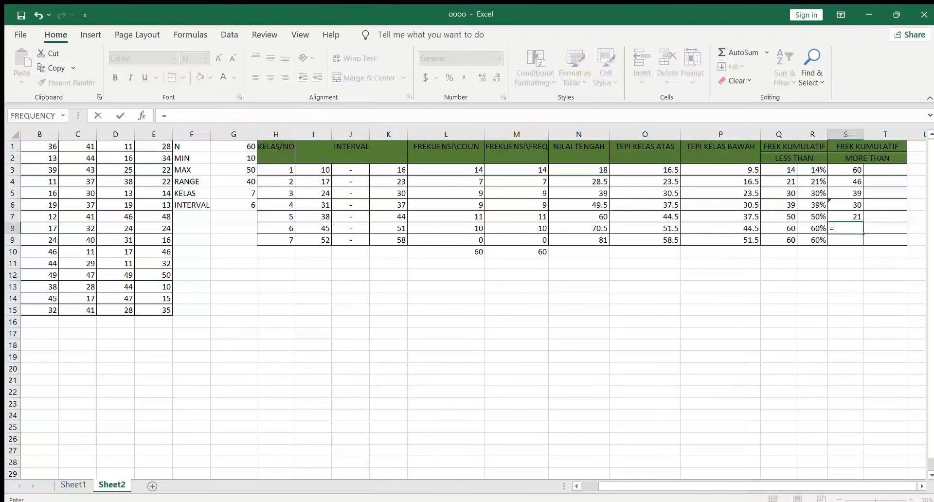
key(Up)
key(Up)
key(Up)
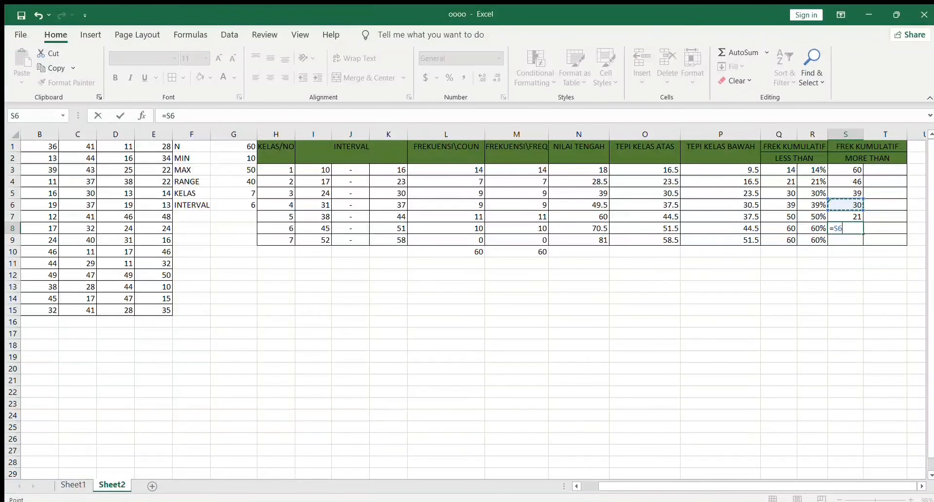
key(Down)
key(BackSpace)
key(BackSpace)
key(BackSpace)
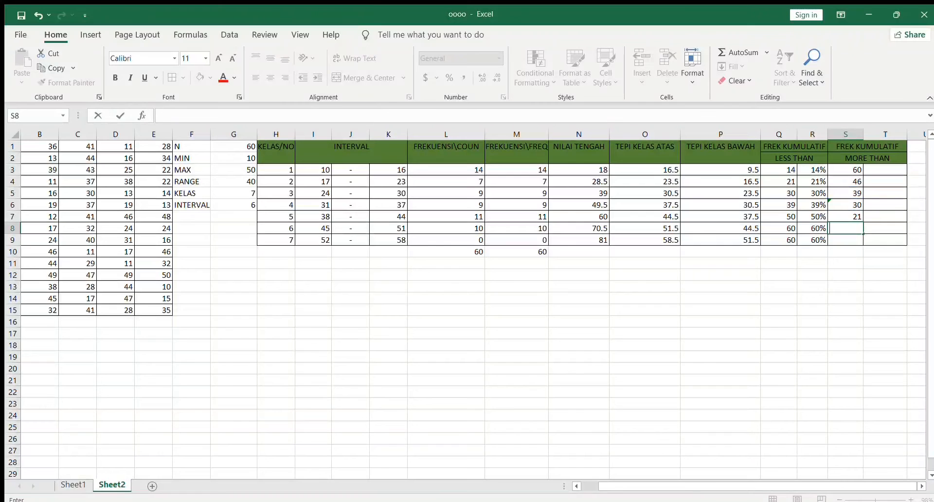
Clear the fourth and fifth MORE THAN cumulative frequency formulas from S6 and S7
key(Up)
key(Up)
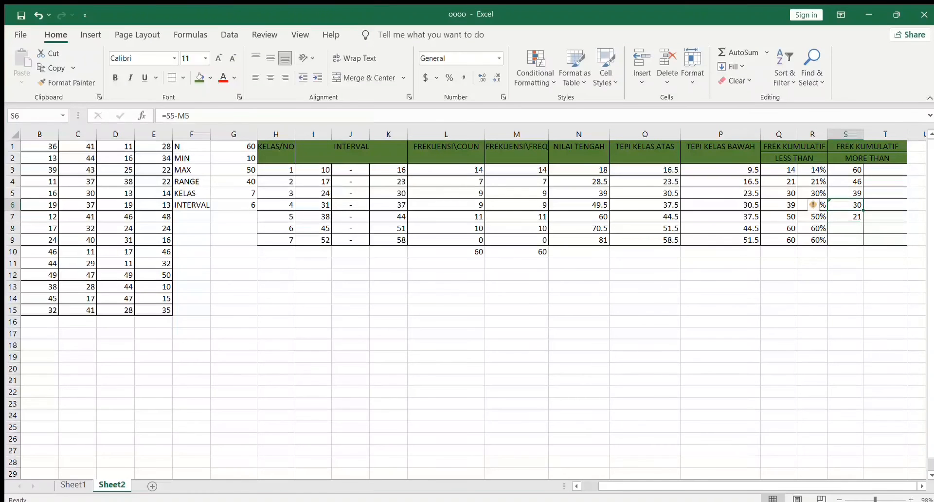
key(Down)
key(Up)
key(Up)
key(Down)
key(Delete)
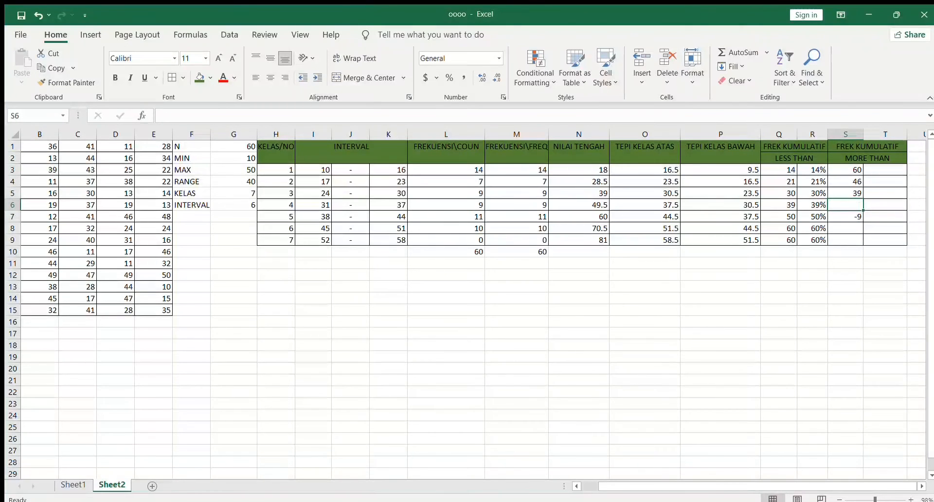
click(846, 217)
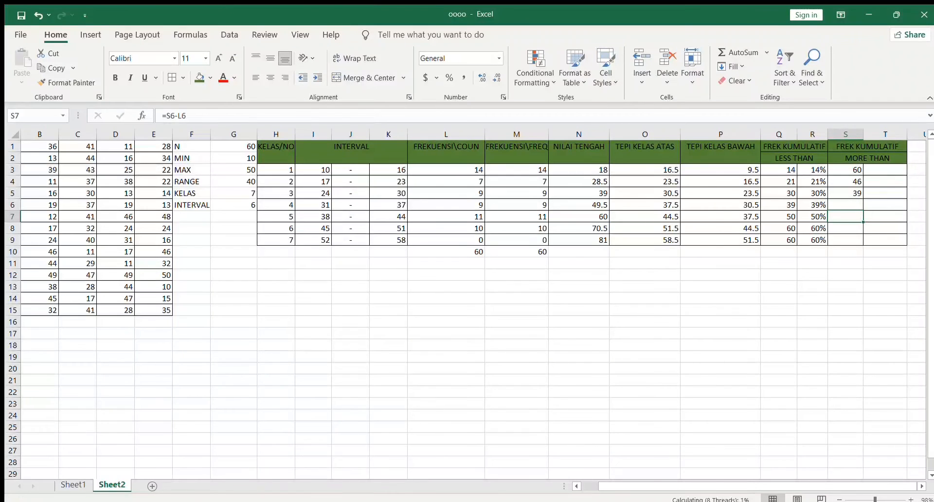
key(Delete)
Calculate the fourth MORE THAN cumulative frequency in S6 with the formula =S5-M5
key(Up)
key(Up)
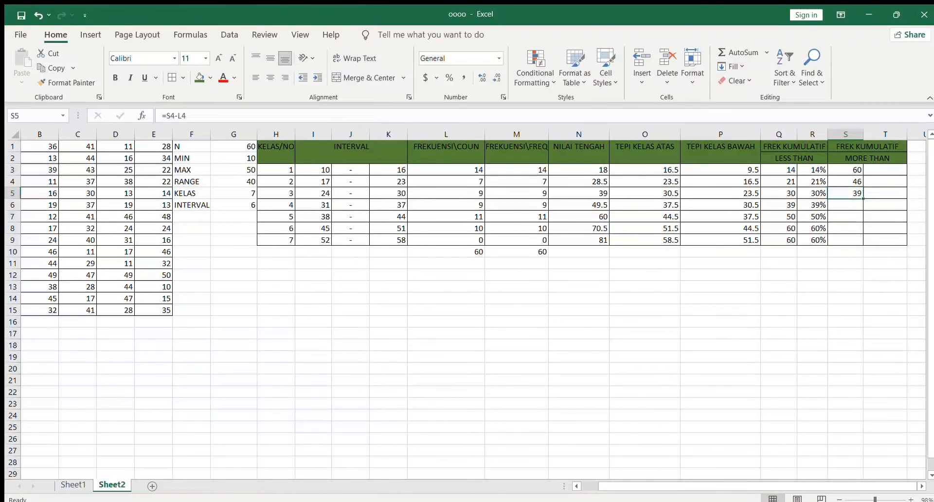
key(Down)
text(=)
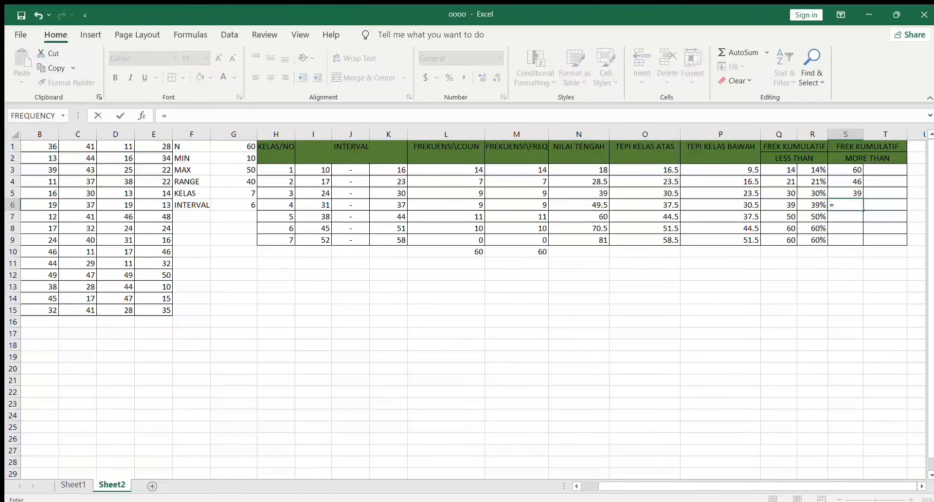
key(Up)
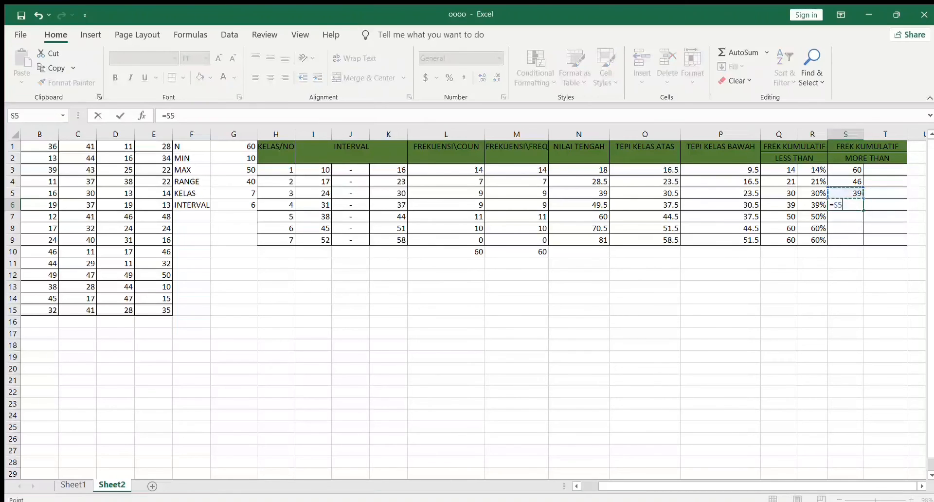
text(-)
click(516, 194)
key(Return)
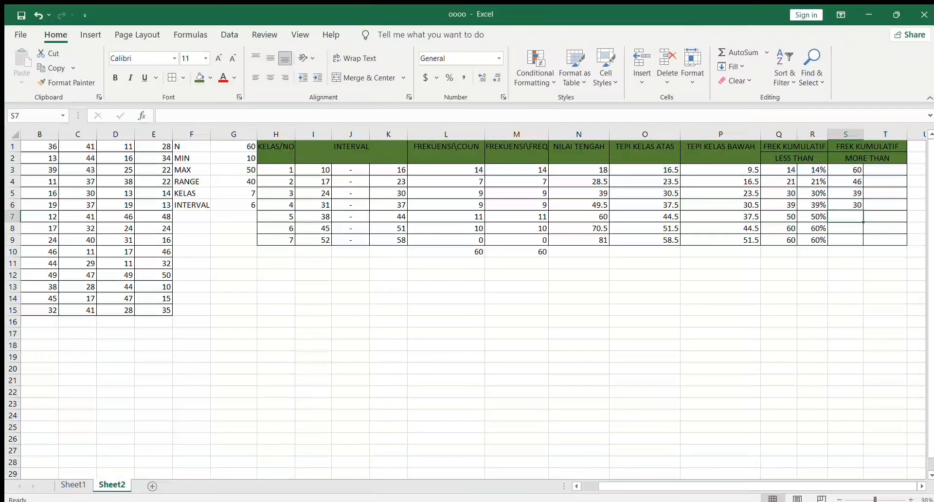
Calculate the fifth MORE THAN cumulative frequency in S7 with the formula =S6-M6
text(=)
key(Up)
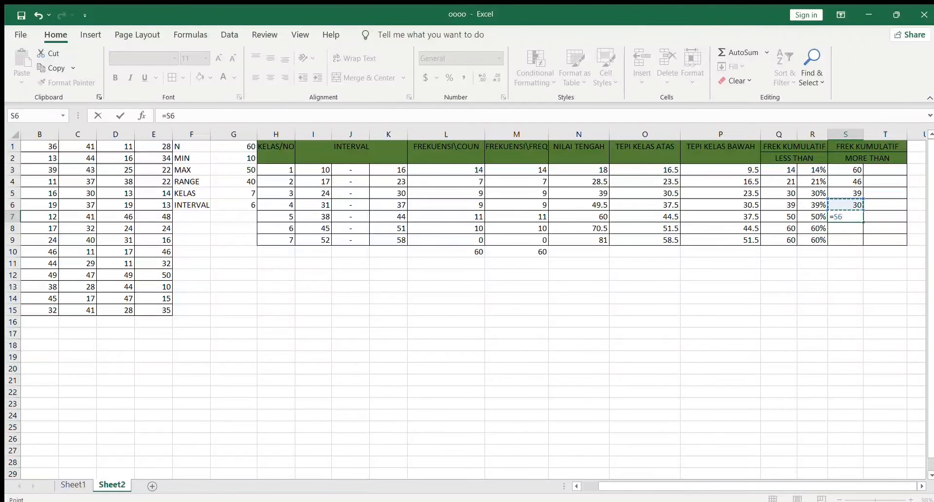
text(-)
click(516, 205)
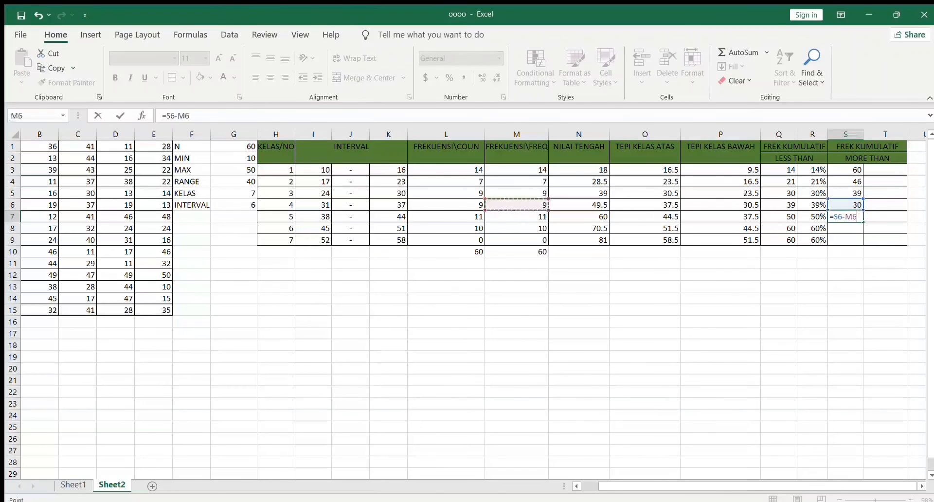
key(Return)
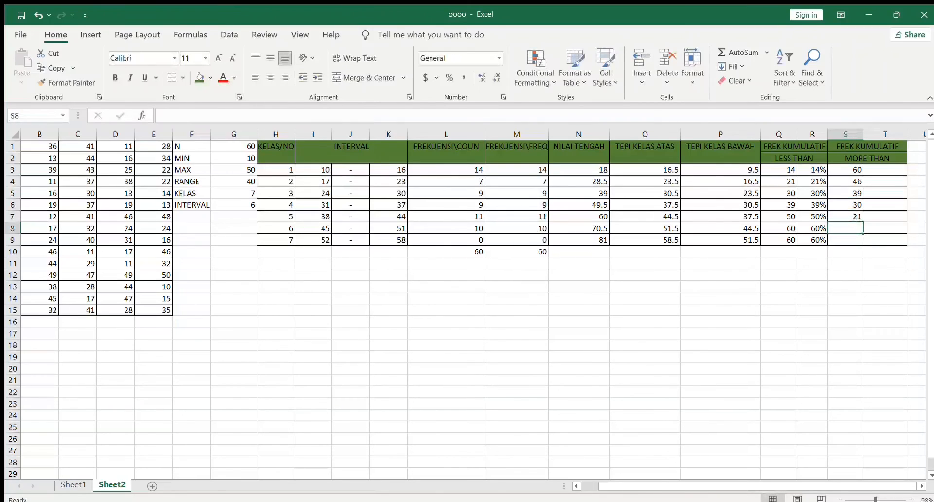
Calculate the sixth MORE THAN cumulative frequency in S8 with the formula =S7-M7
text(=)
key(Up)
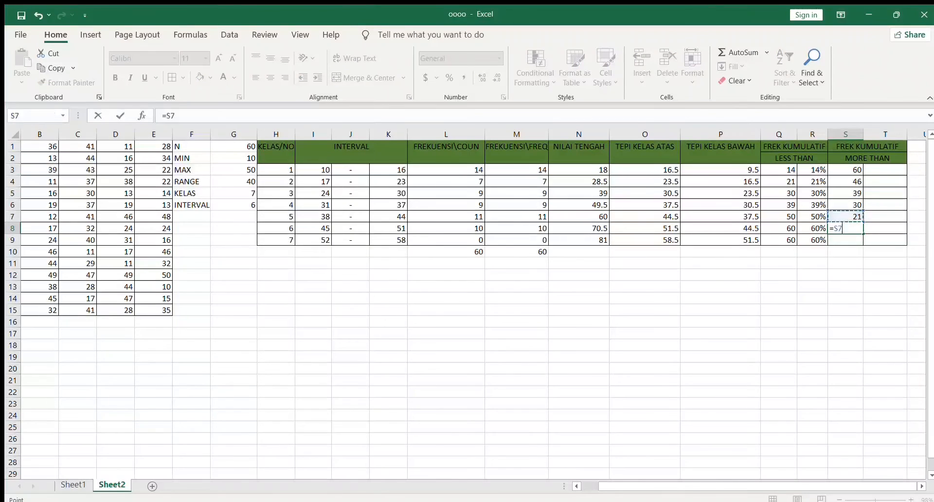
text(-)
click(516, 217)
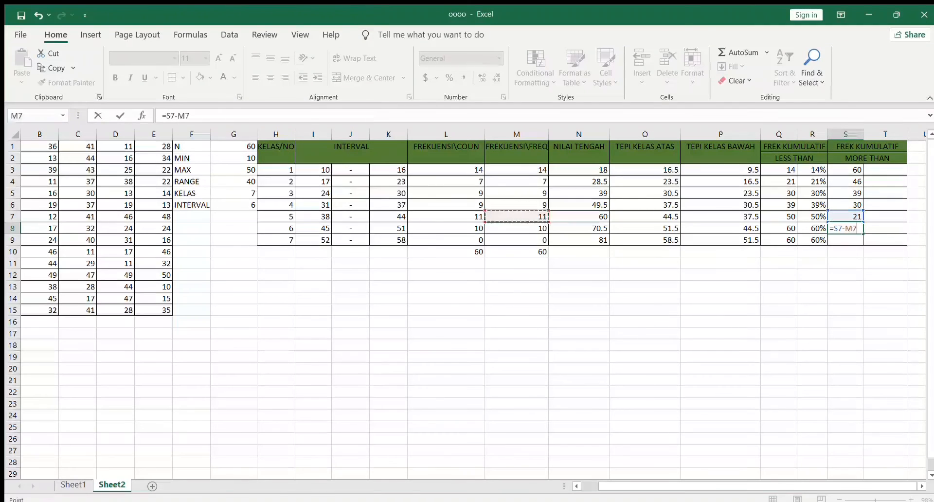
key(Return)
Calculate the seventh MORE THAN cumulative frequency in S9 with the formula =S8-M8
text(=)
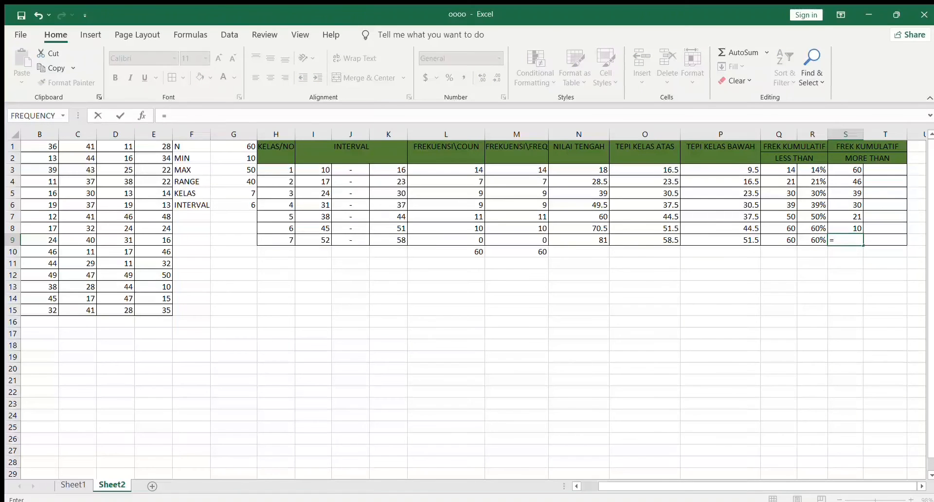
key(Up)
text(-)
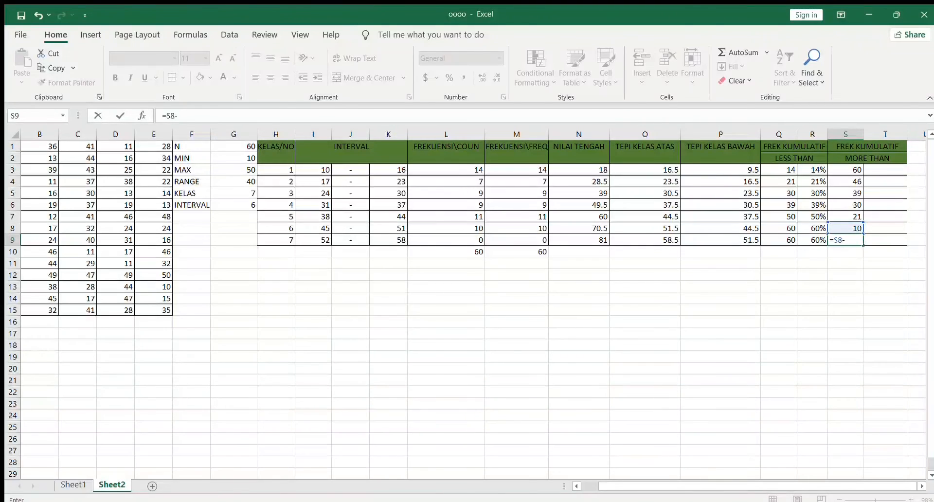
click(516, 228)
key(Return)
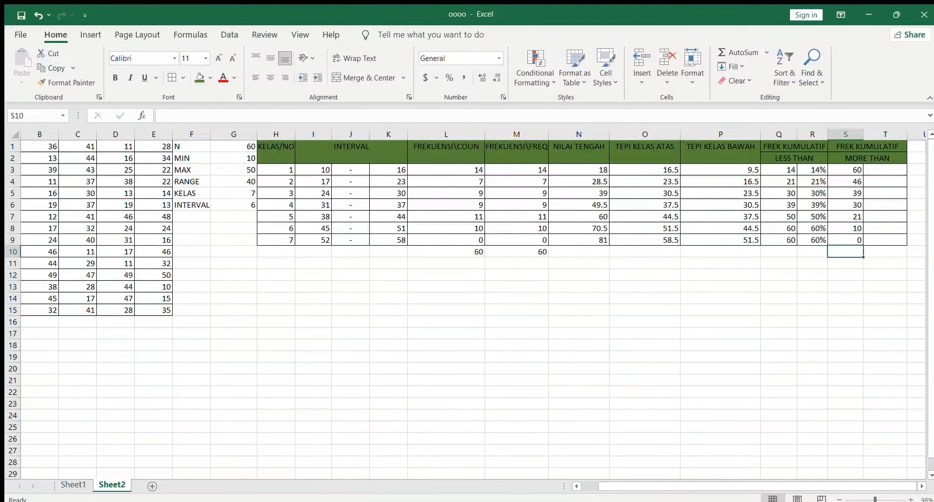
Calculate the first MORE THAN percentage value in T3 with the formula =S3/100
click(885, 170)
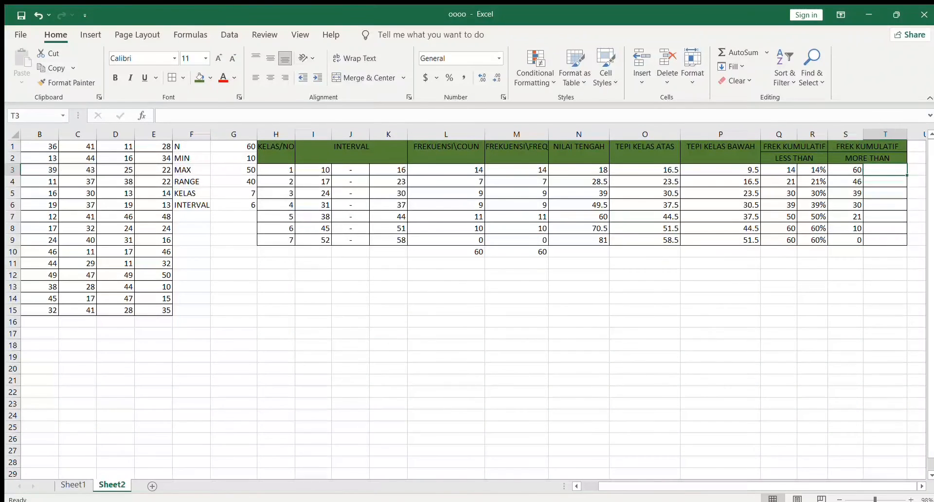
text(=)
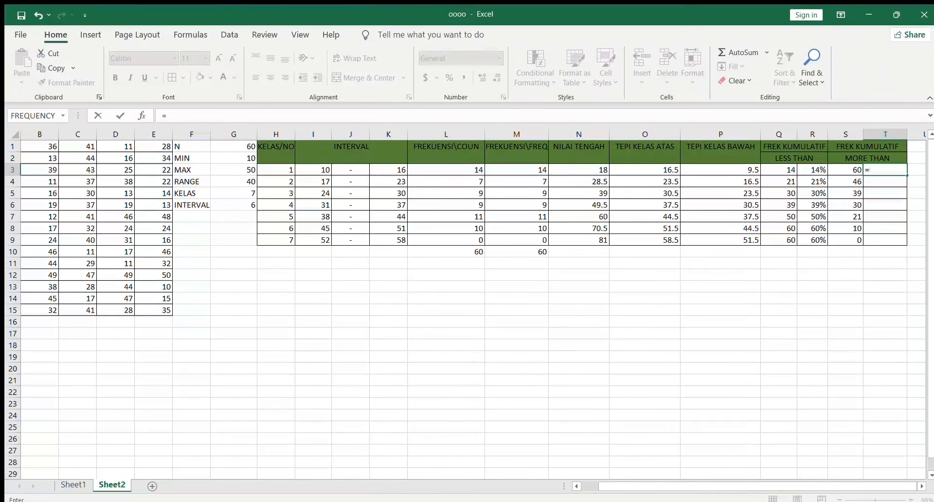
key(Left)
text(/)
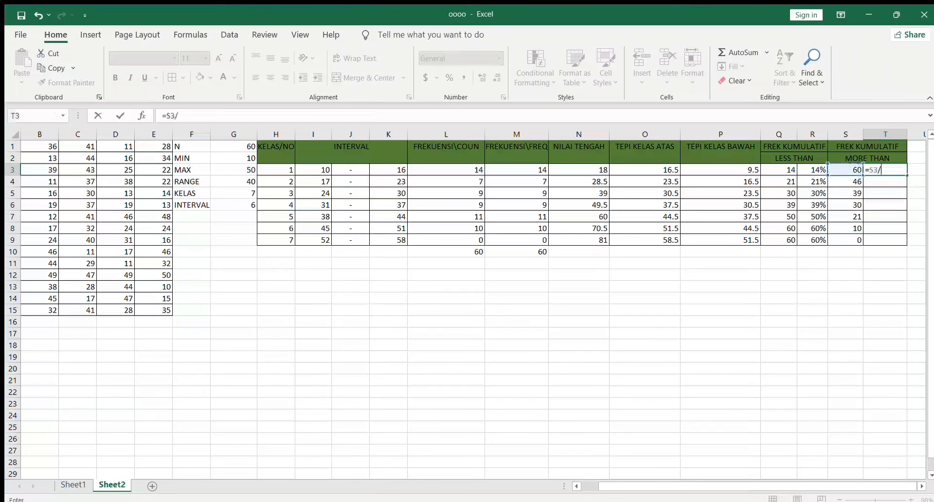
text(100)
key(Return)
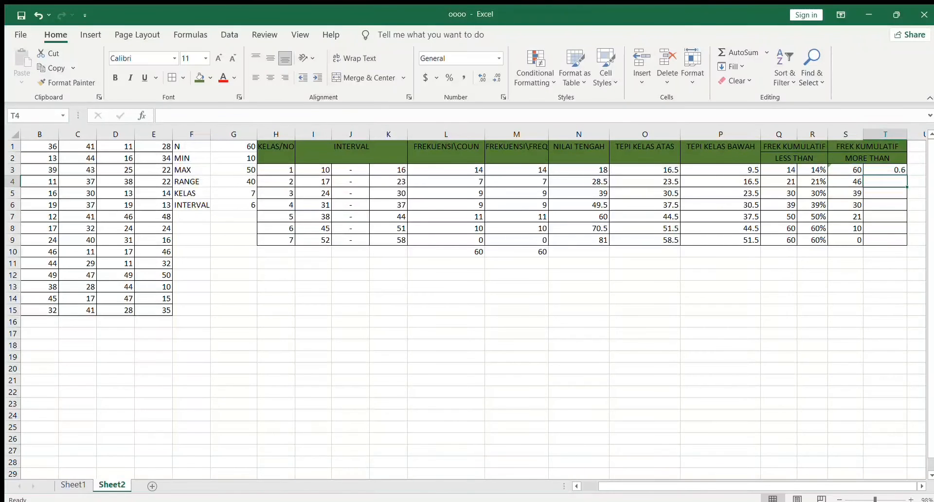
Format T3 as a percentage and fill its formula down through T9
click(885, 170)
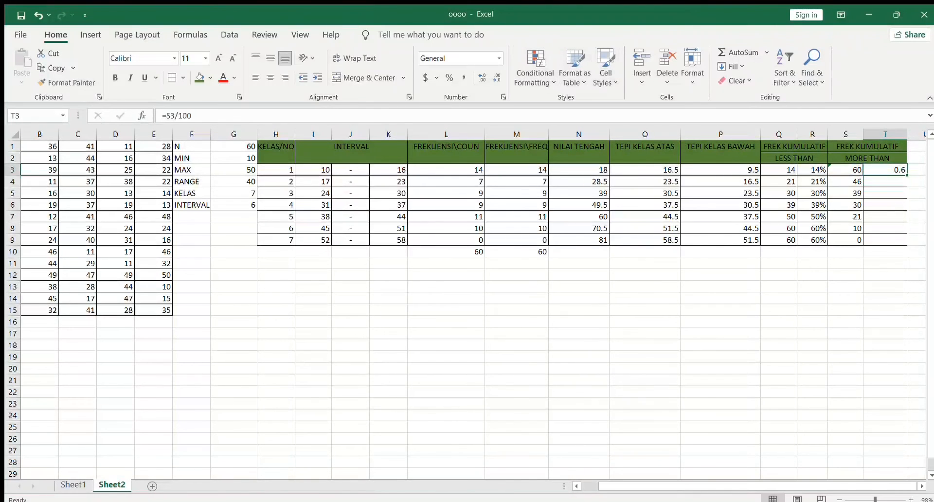
click(449, 78)
drag(907, 175, 900, 242)
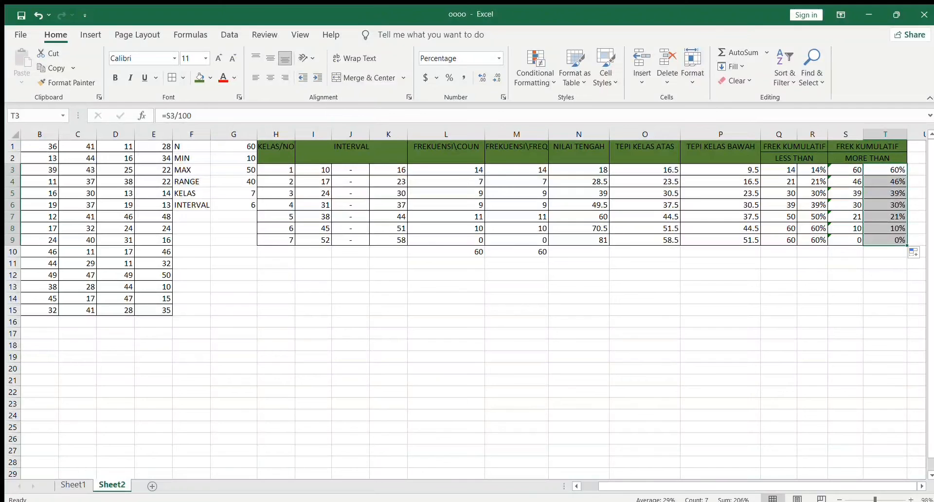
click(720, 274)
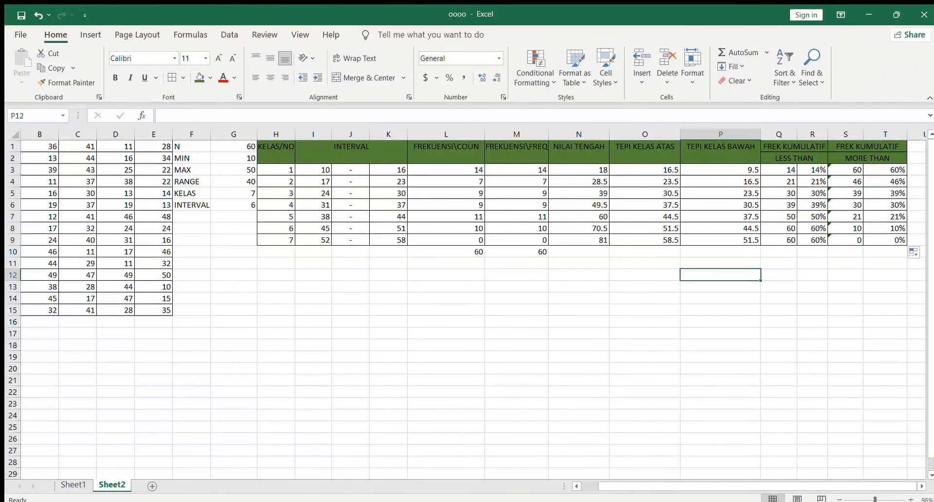
Apply conditional formatting to B1:E15 that highlights values between 10 and 16 with light red fill and dark red text
drag(40, 146, 154, 310)
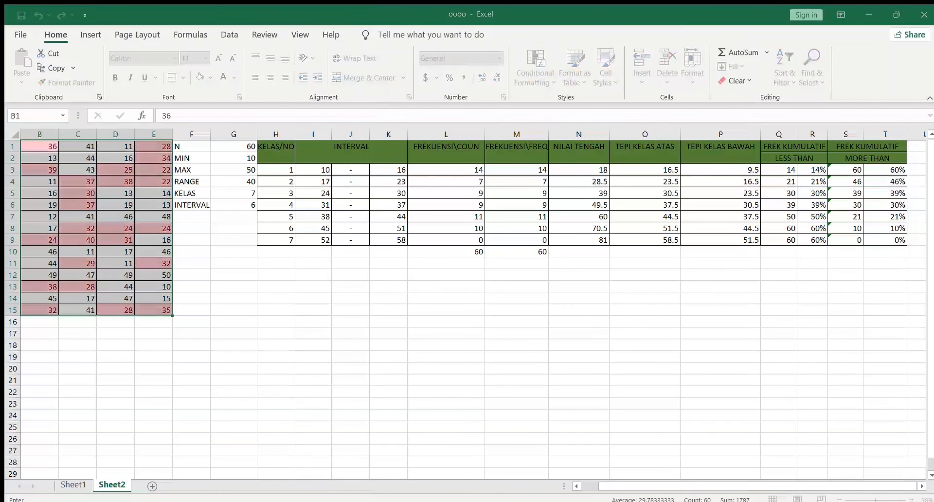
text(10)
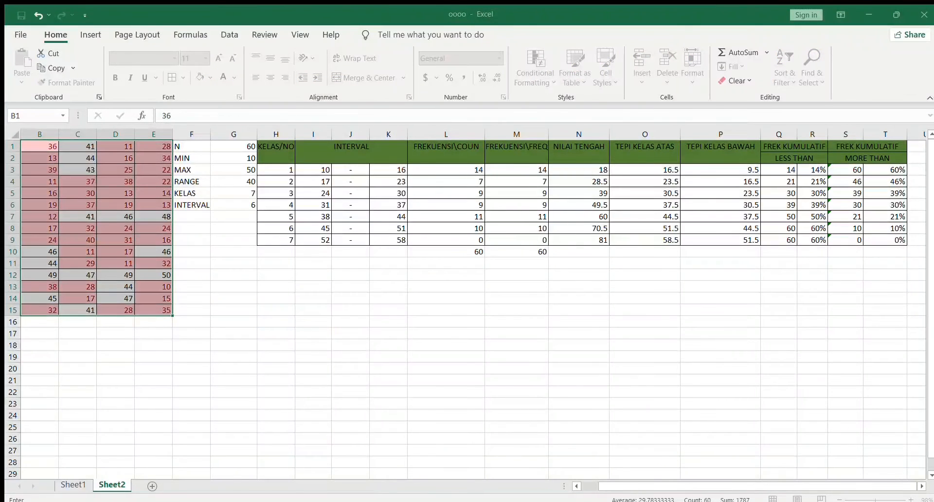
key(Tab)
text(1)
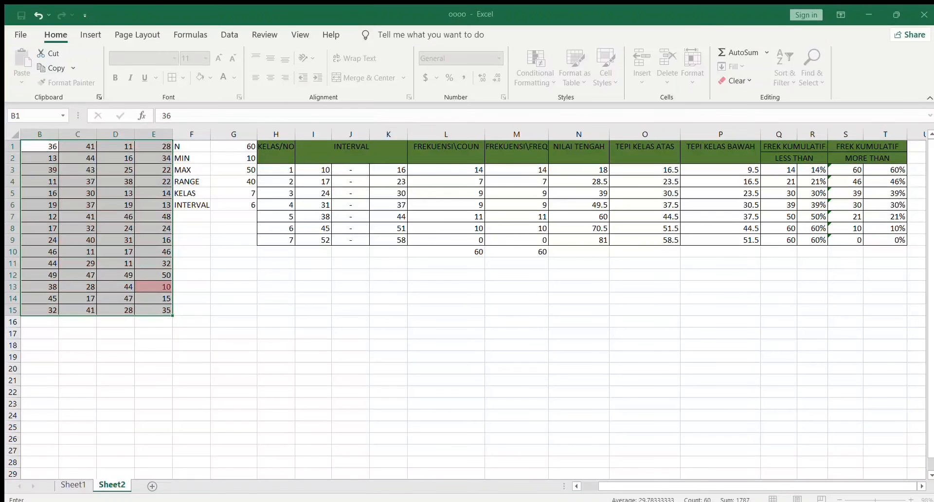
text(6)
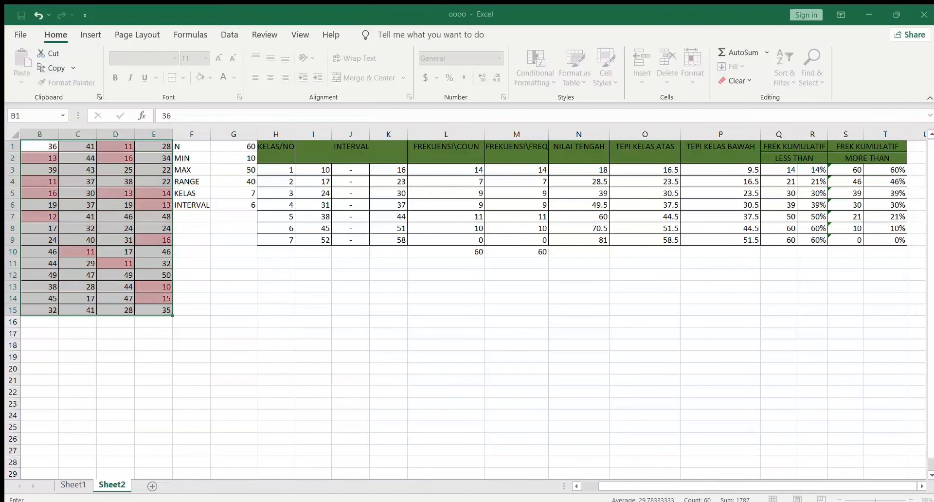
key(Return)
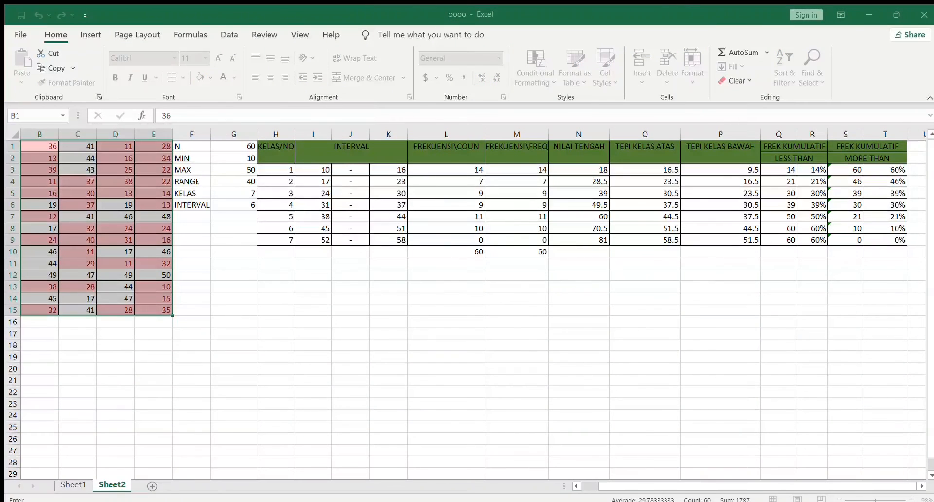
Add a conditional formatting rule to B1:E15 highlighting values between 17 and 23 with yellow fill and dark yellow text
text(1)
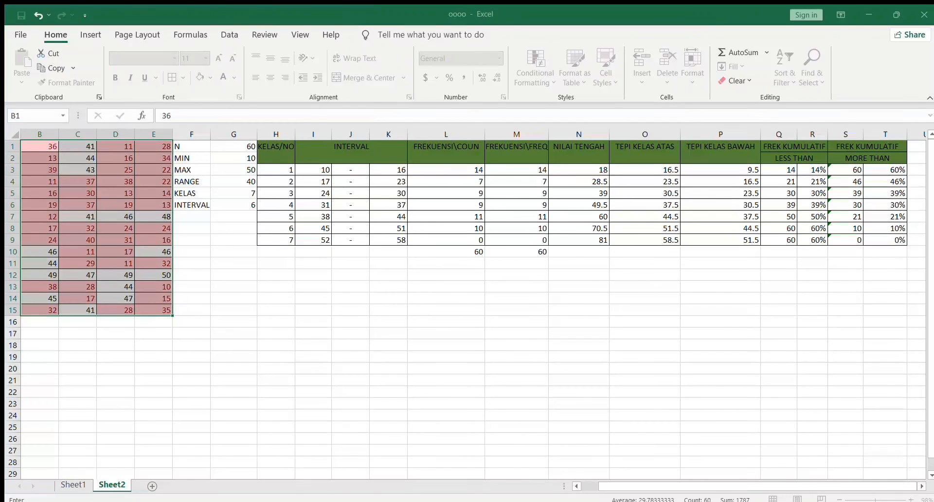
text(17)
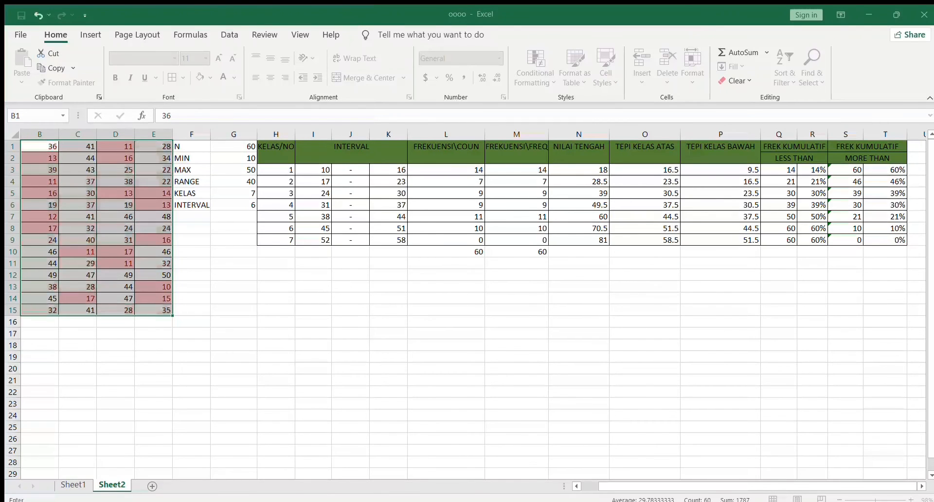
text(3)
key(Return)
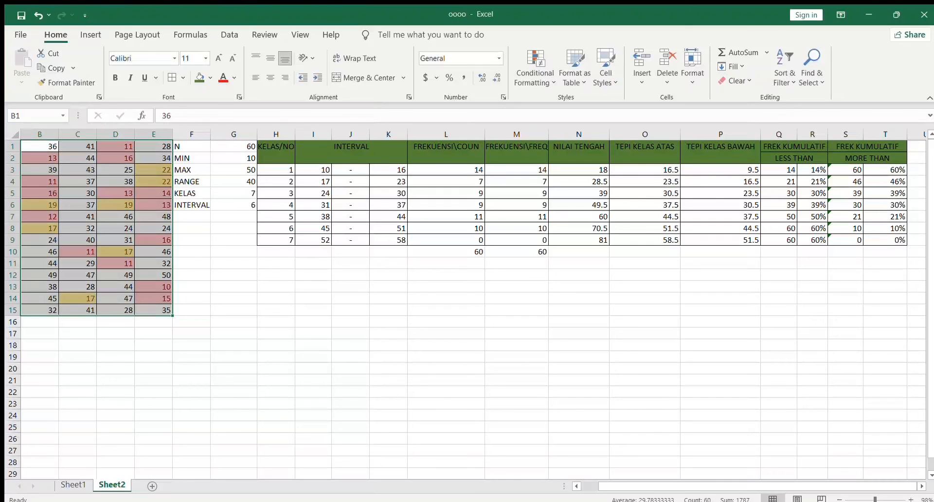
click(233, 217)
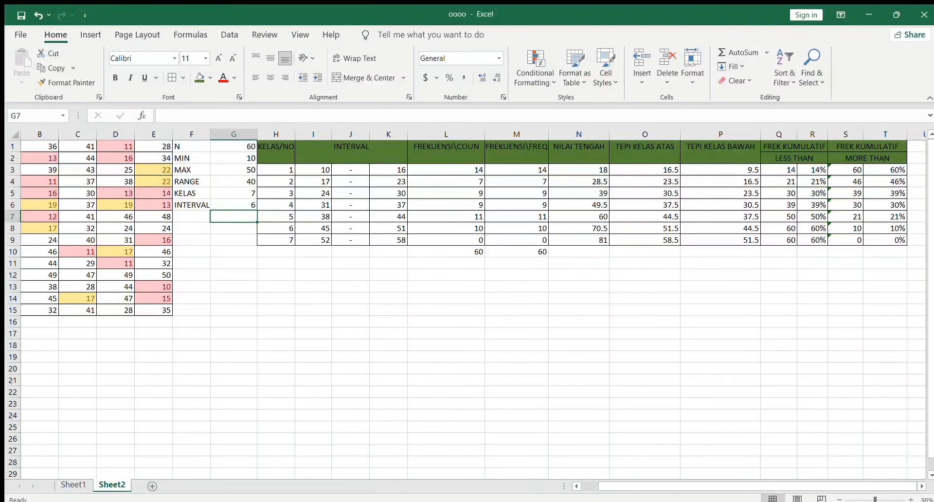
Add a conditional formatting rule to B1:E15 highlighting values between 24 and 30 with green fill and dark green text
drag(40, 146, 154, 310)
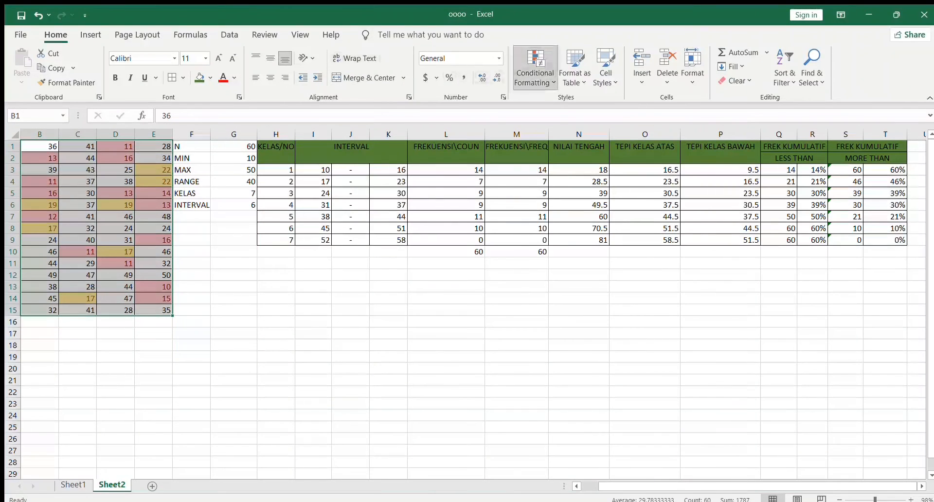
click(674, 147)
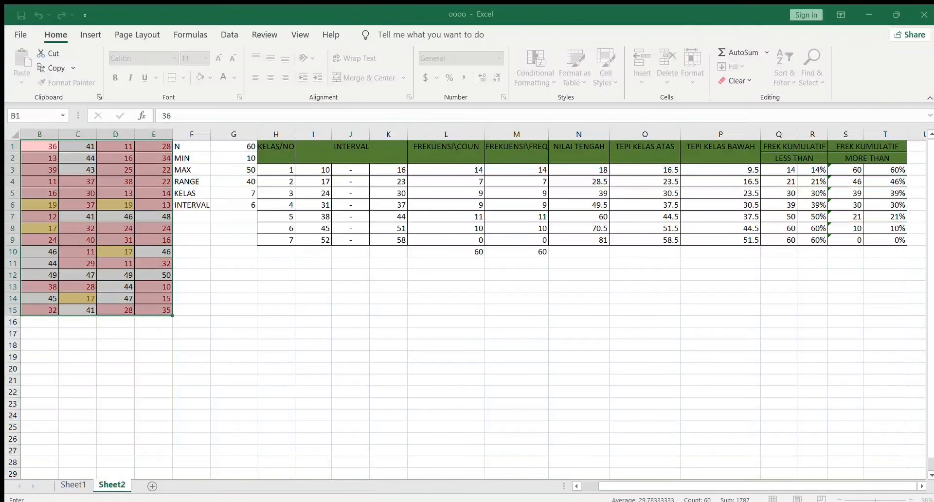
text(2430)
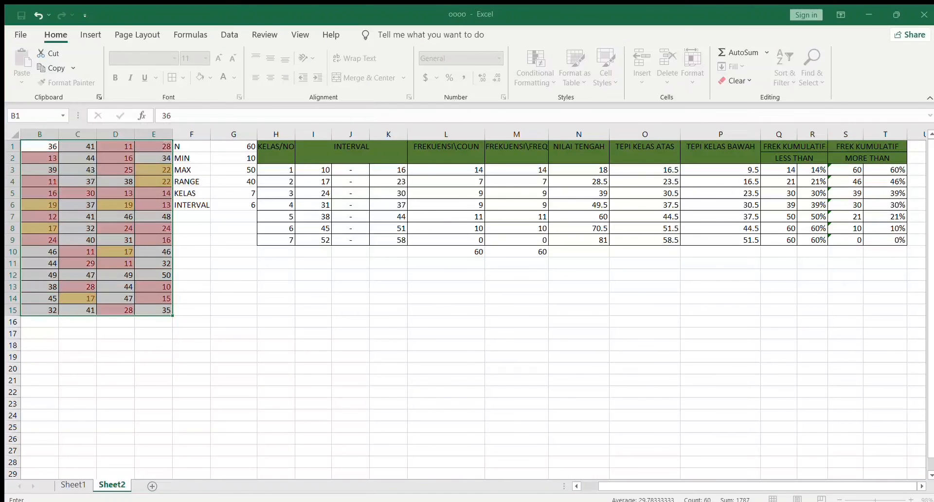
key(Tab)
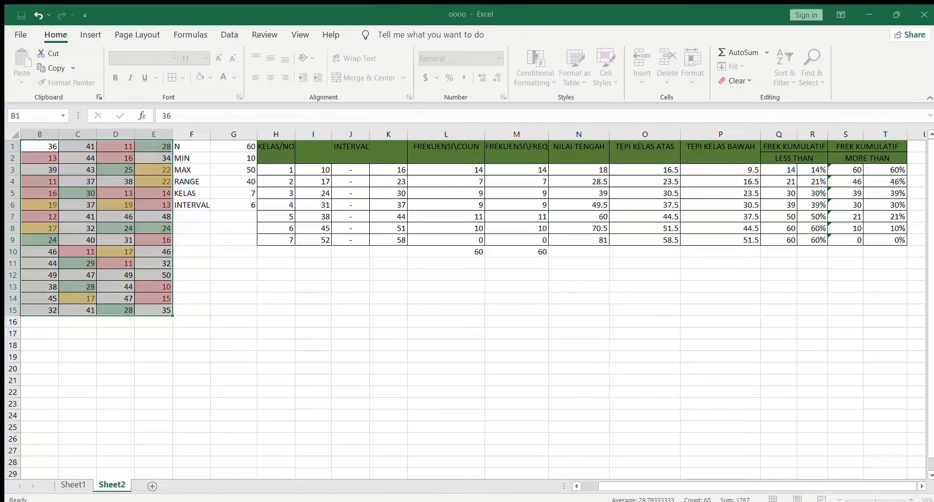
key(Return)
click(192, 276)
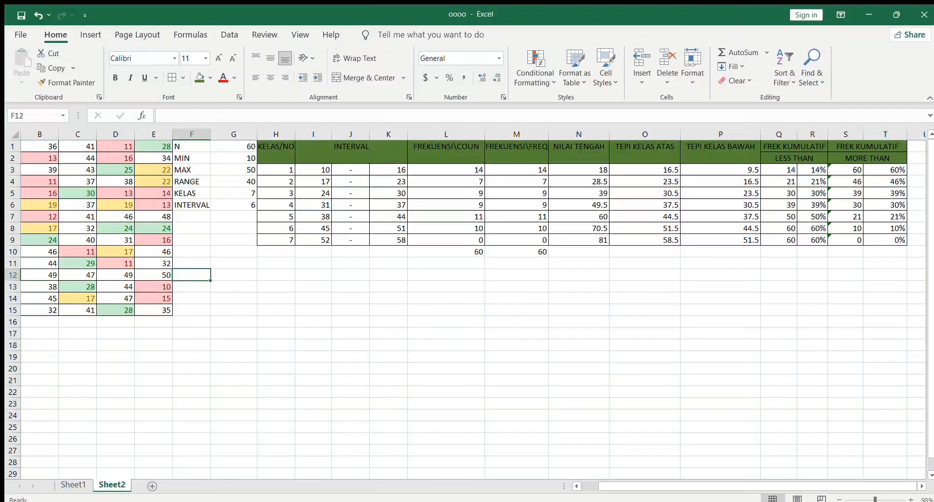
Add a conditional formatting rule to B1:E15 highlighting values between 31 and 37 with light red fill and dark red text
drag(41, 146, 155, 275)
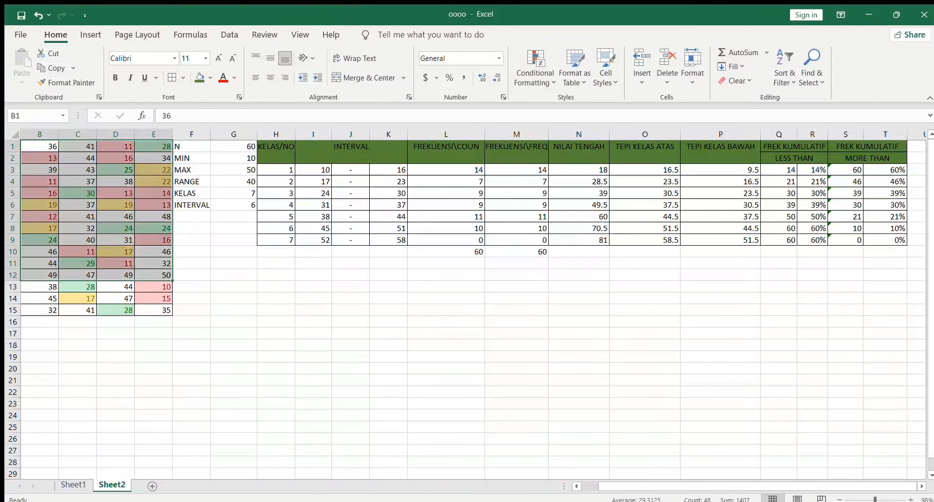
drag(40, 147, 155, 311)
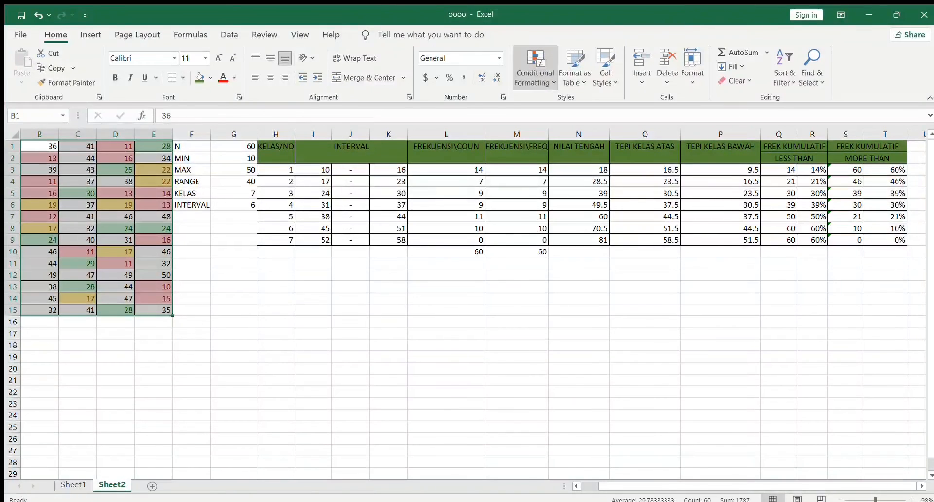
click(681, 153)
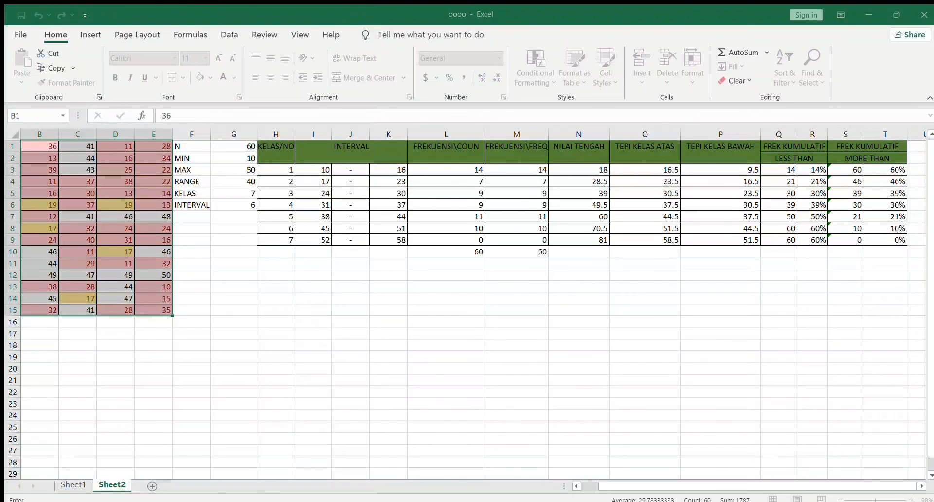
text(3137)
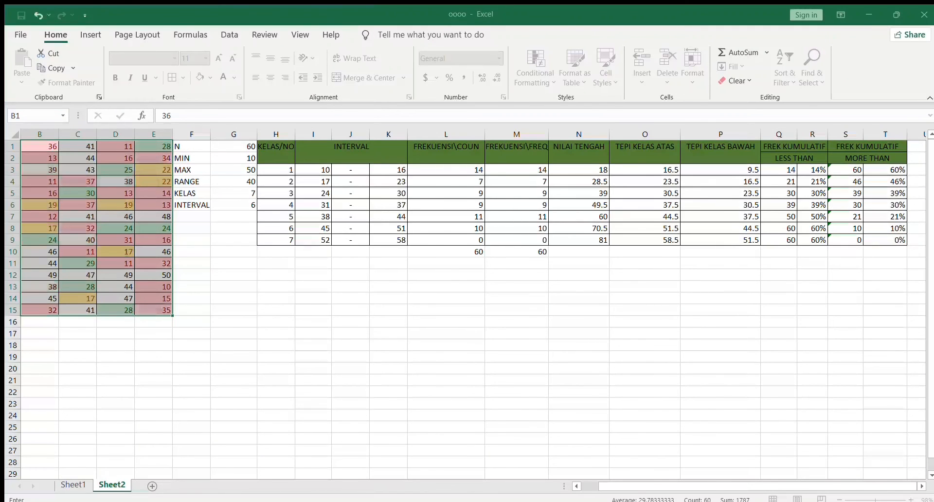
key(Tab)
key(Return)
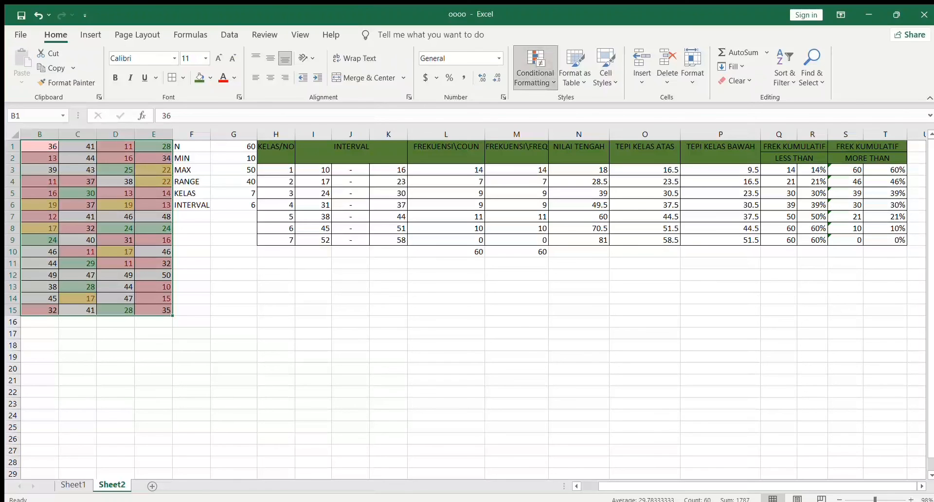
key(Return)
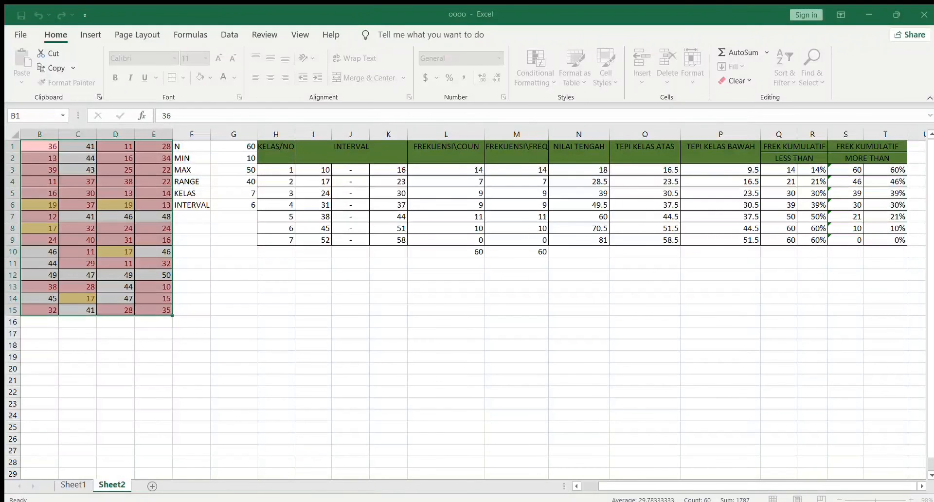
Add a conditional formatting rule to B1:E15 highlighting values between 31 and 37 with a custom dark gray fill
text(37)
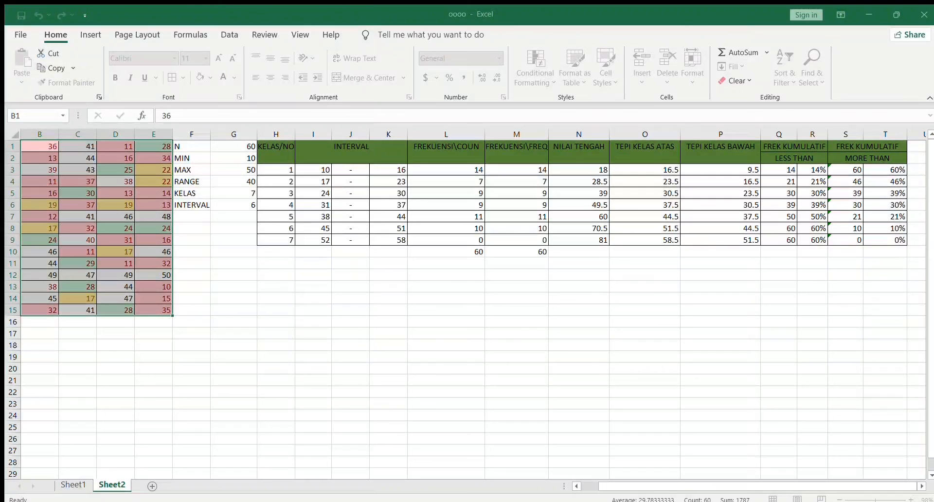
key(Return)
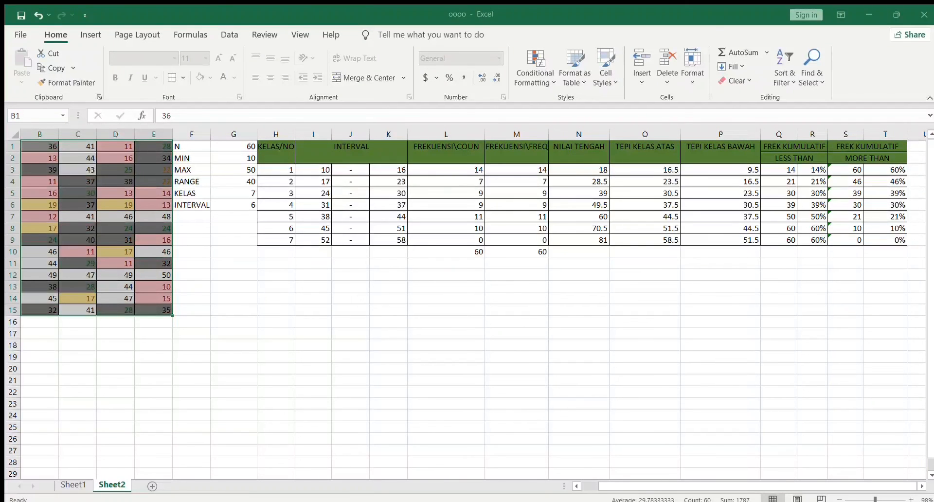
text(3)
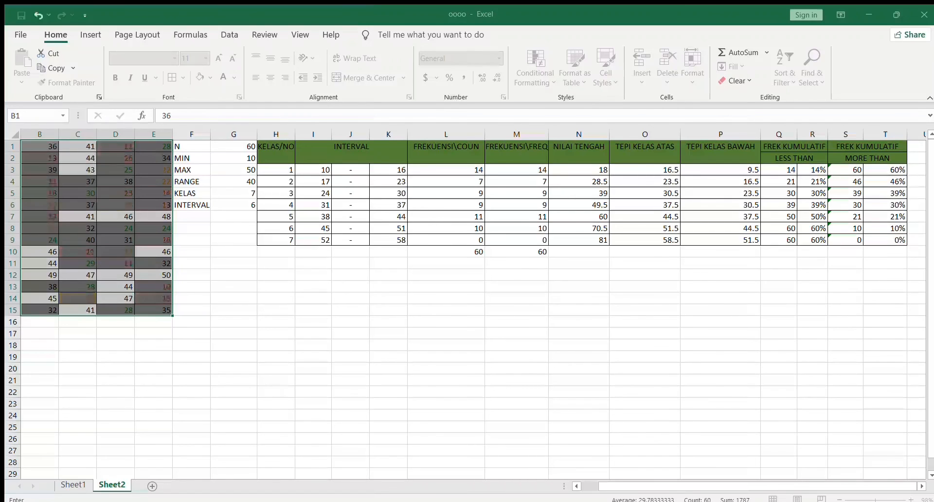
text(1)
key(Tab)
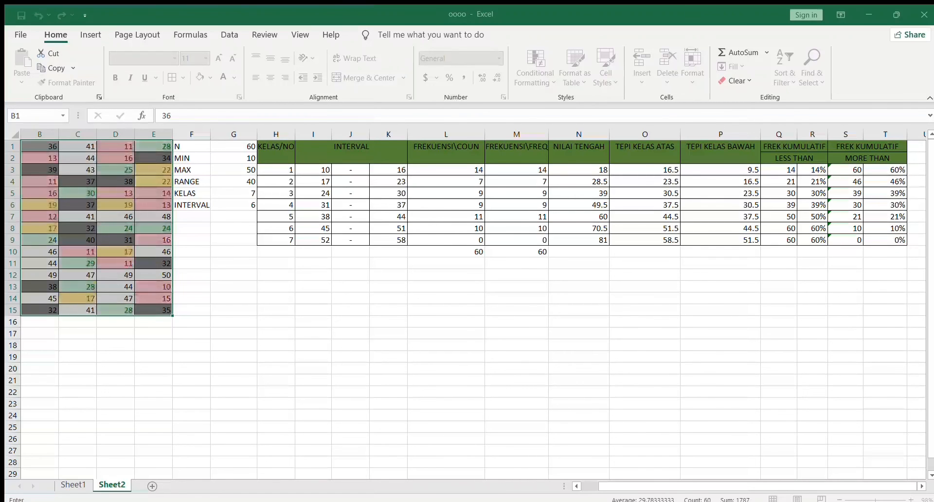
text(3)
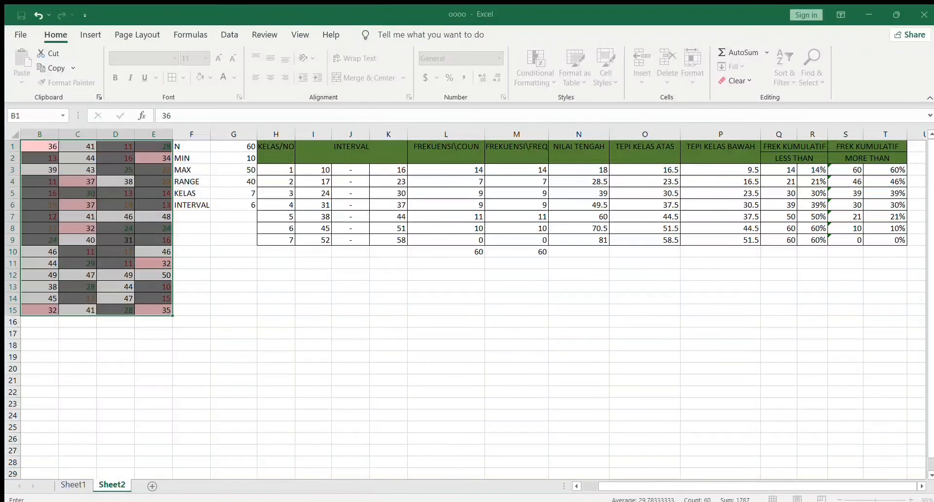
text(7)
key(Return)
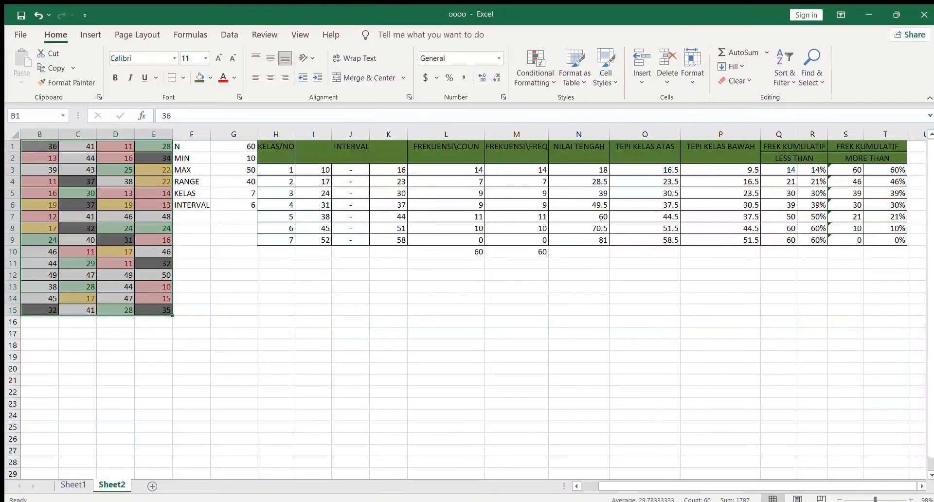
click(192, 241)
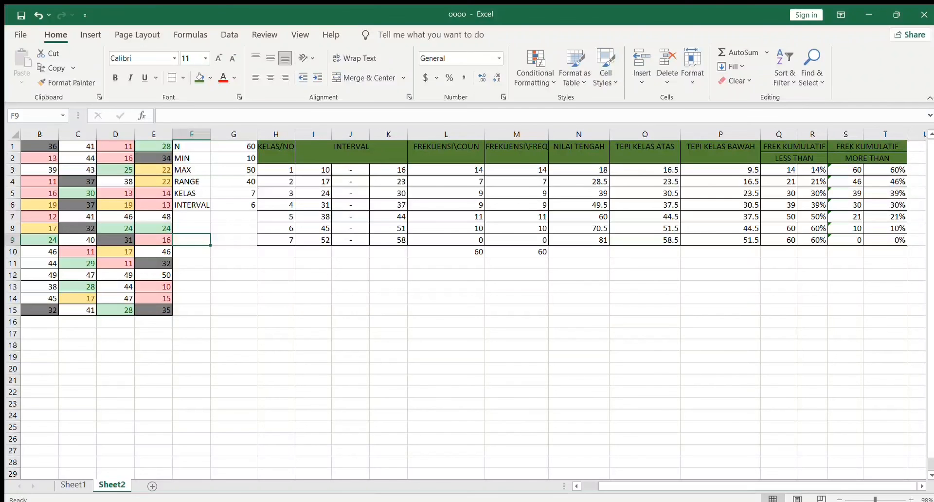
Add a conditional formatting rule to B1:E15 highlighting values between 38 and 44 with a custom blue fill
drag(39, 147, 158, 311)
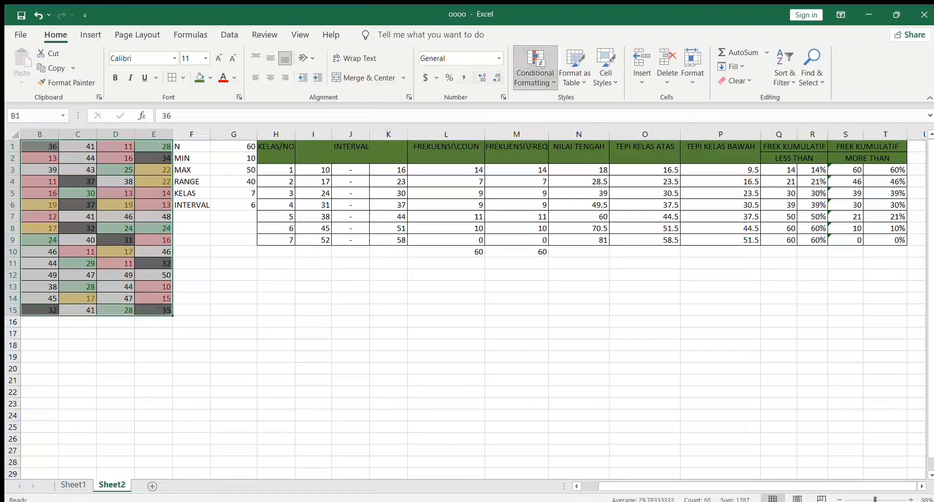
click(674, 150)
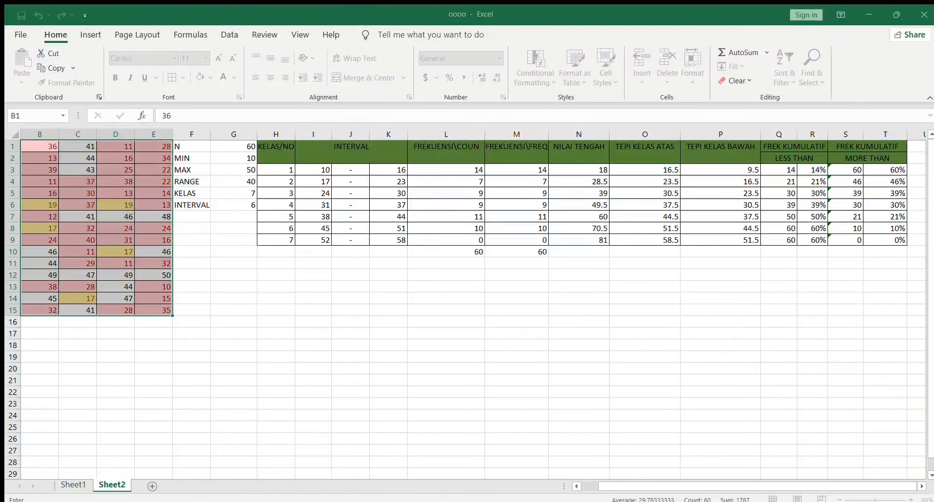
text(38)
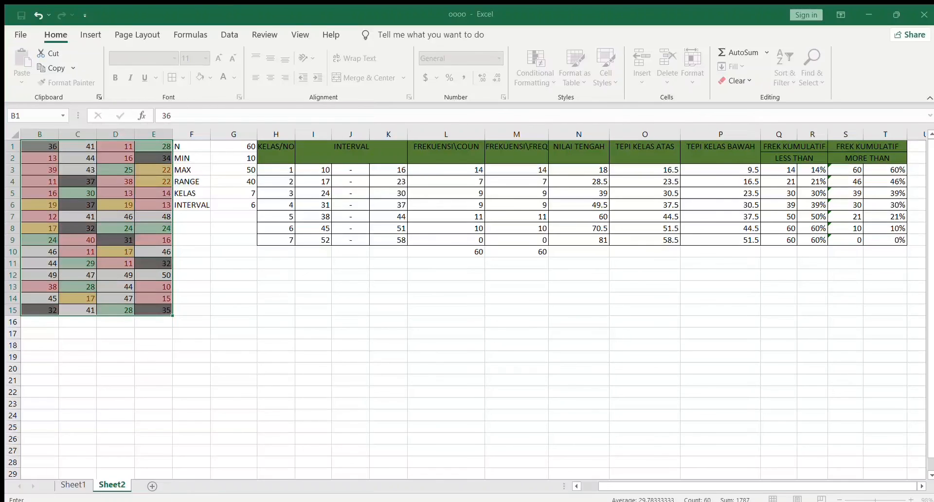
text(44)
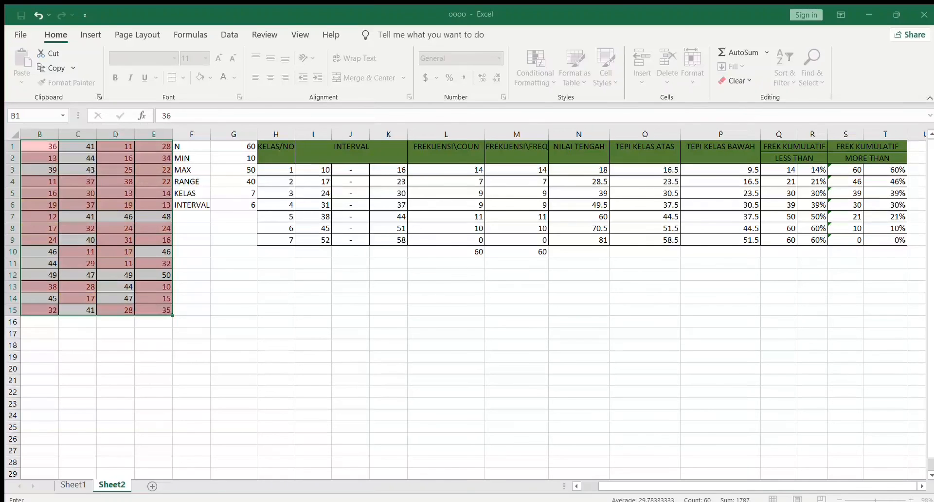
key(Tab)
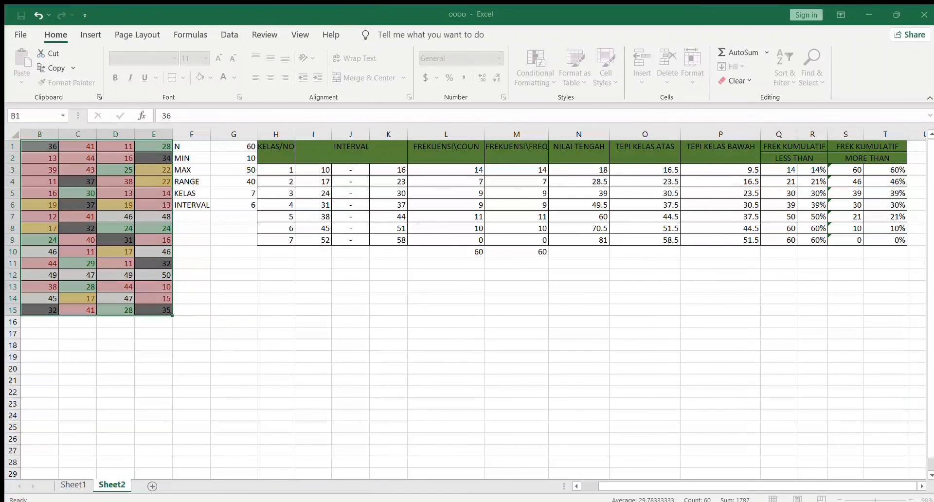
key(Return)
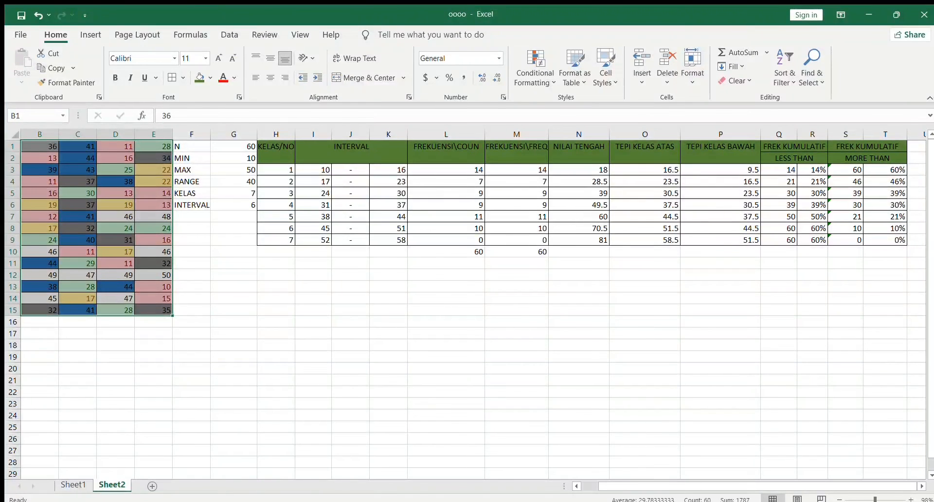
Add a conditional formatting rule to B1:E15 highlighting values between 45 and 51 with a custom dark green fill
drag(41, 146, 154, 310)
click(535, 68)
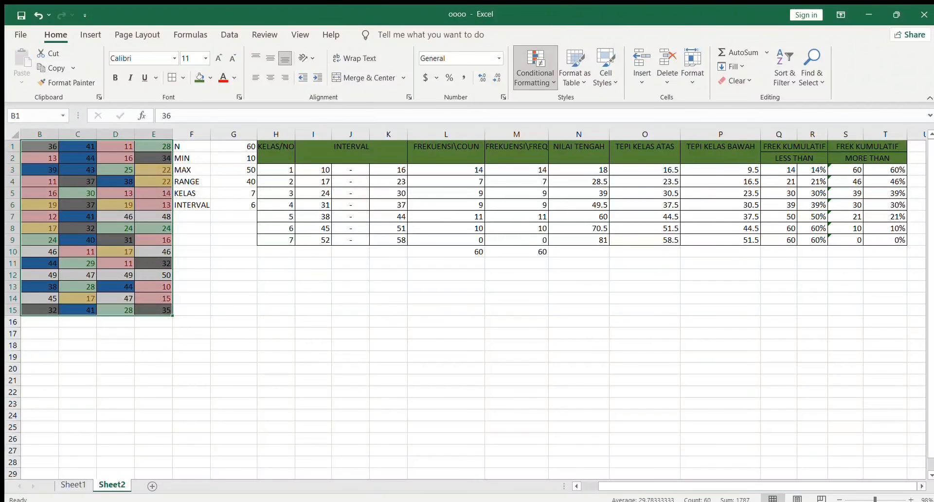
click(674, 149)
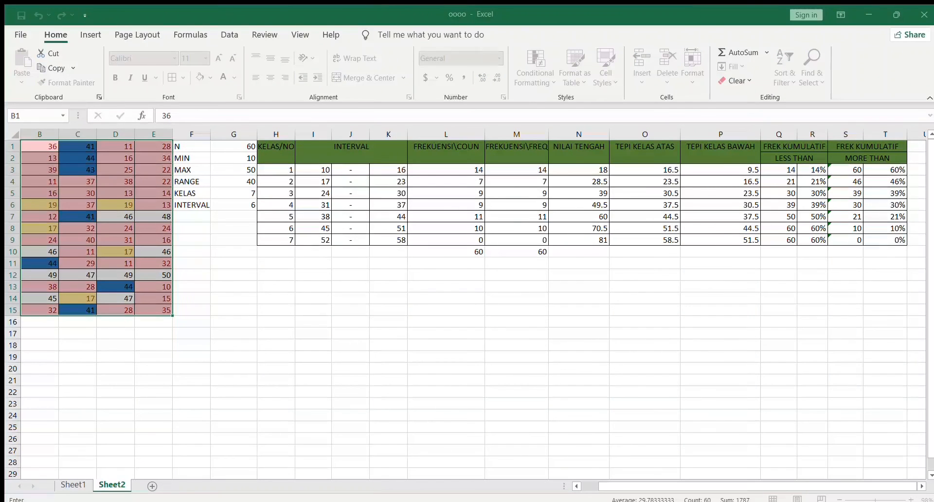
text(45)
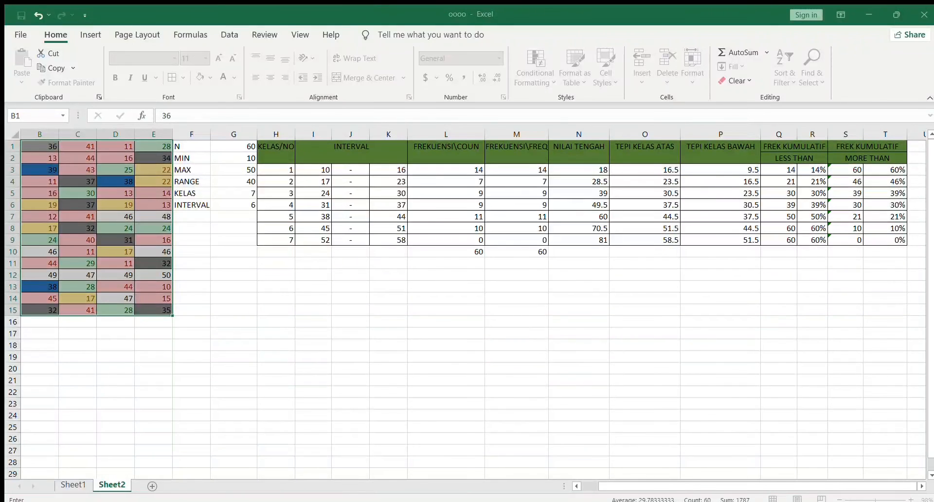
text(5)
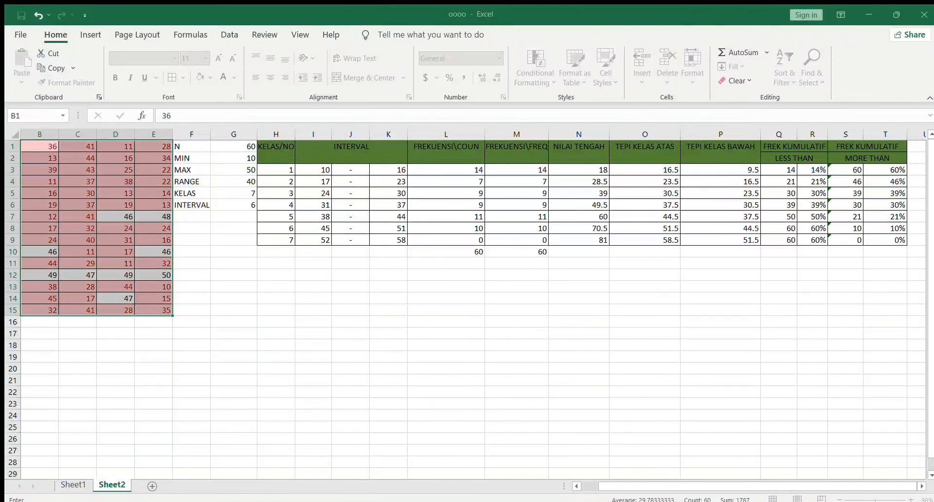
key(Return)
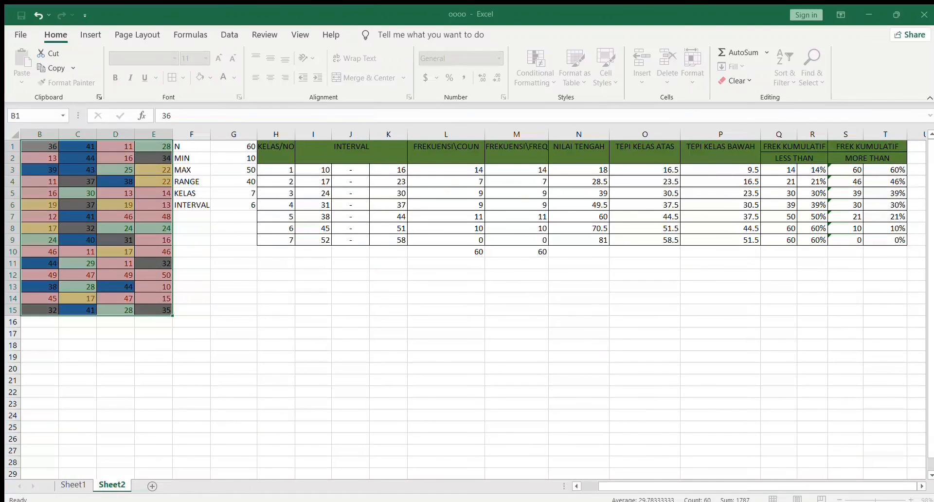
key(Return)
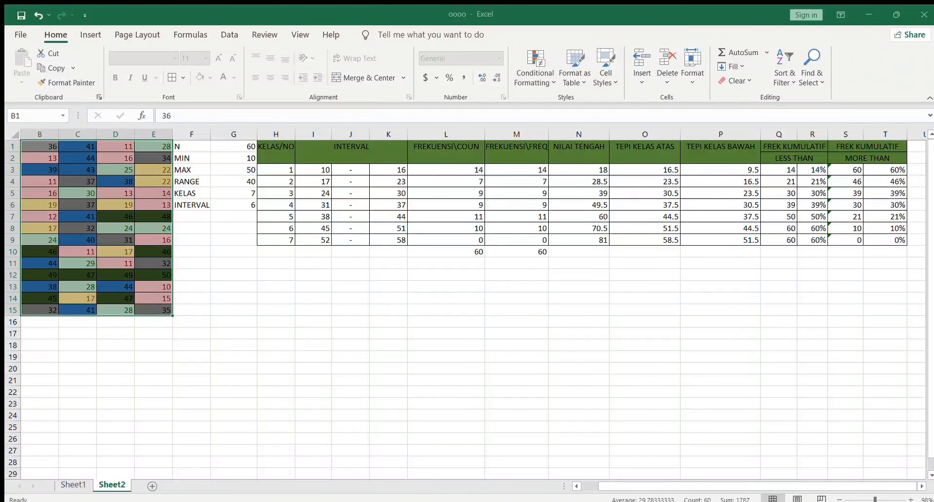
click(191, 264)
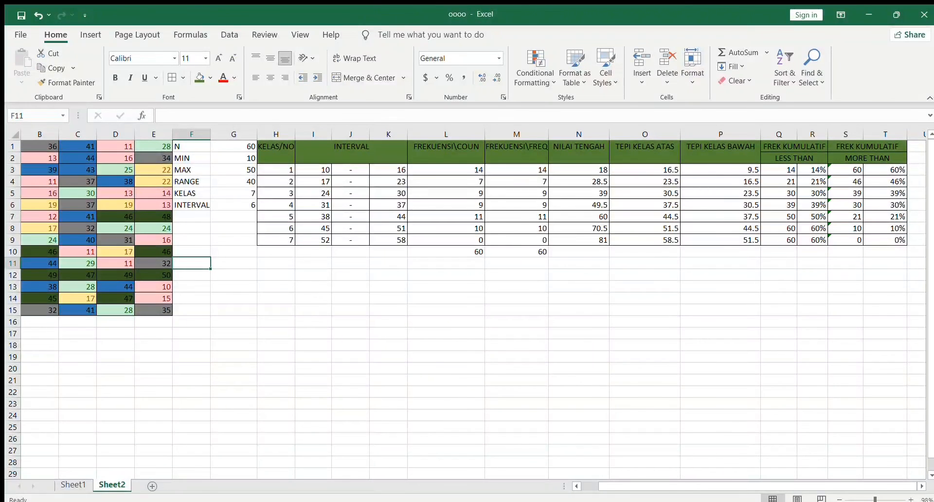
Add a conditional formatting rule to B1:E15 highlighting values between 52 and 58 for the last class interval
drag(39, 146, 153, 310)
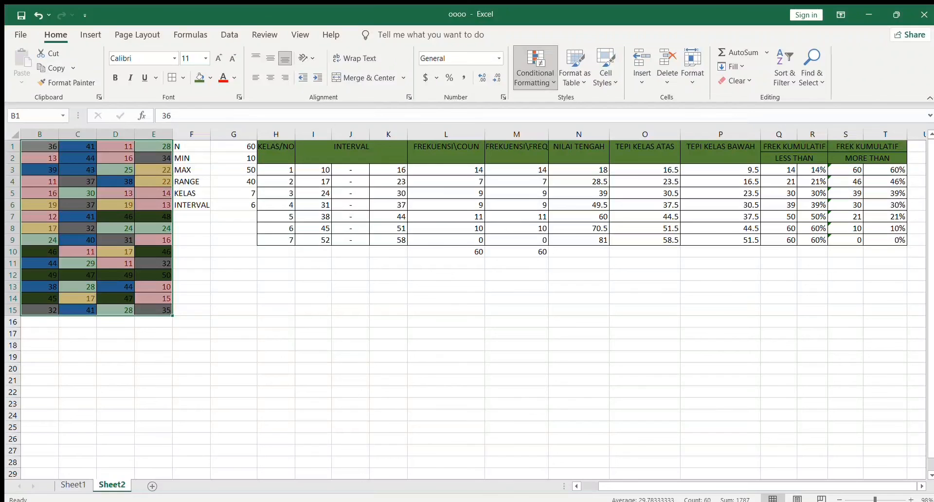
click(666, 148)
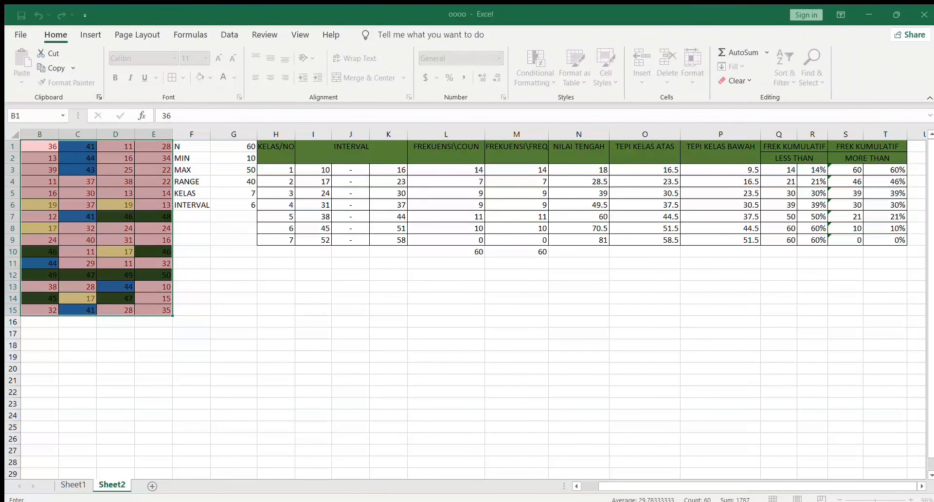
text(52)
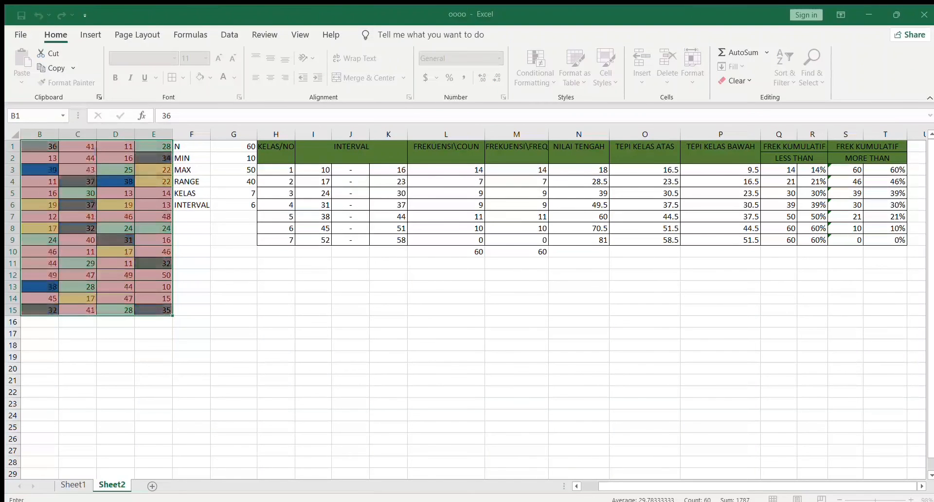
text(5)
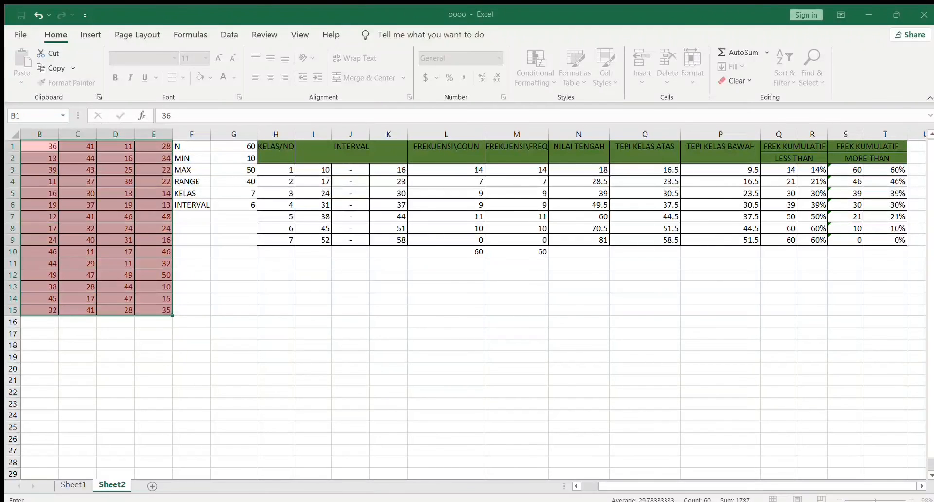
text(8)
key(BackSpace)
text(8)
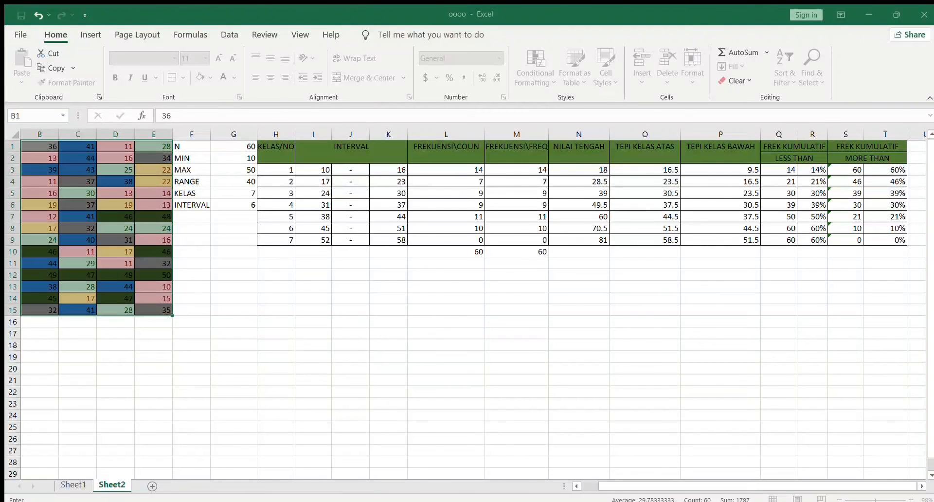
key(Tab)
key(Return)
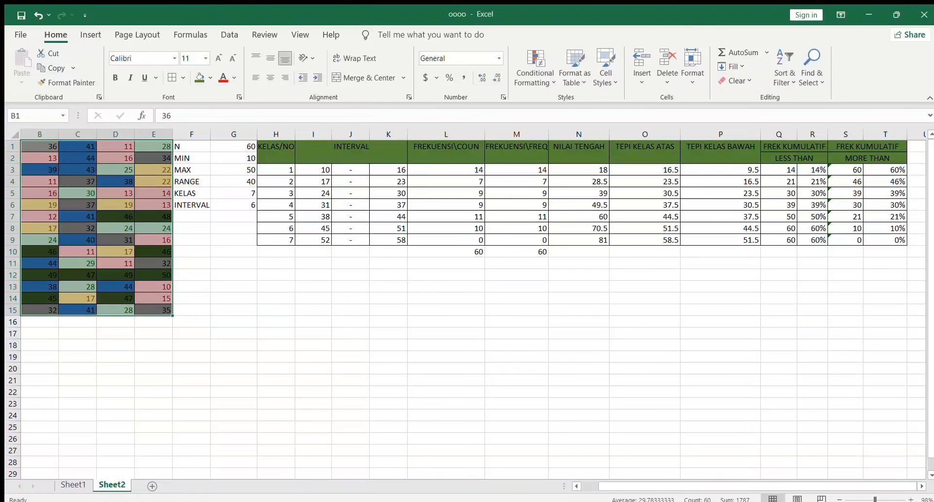